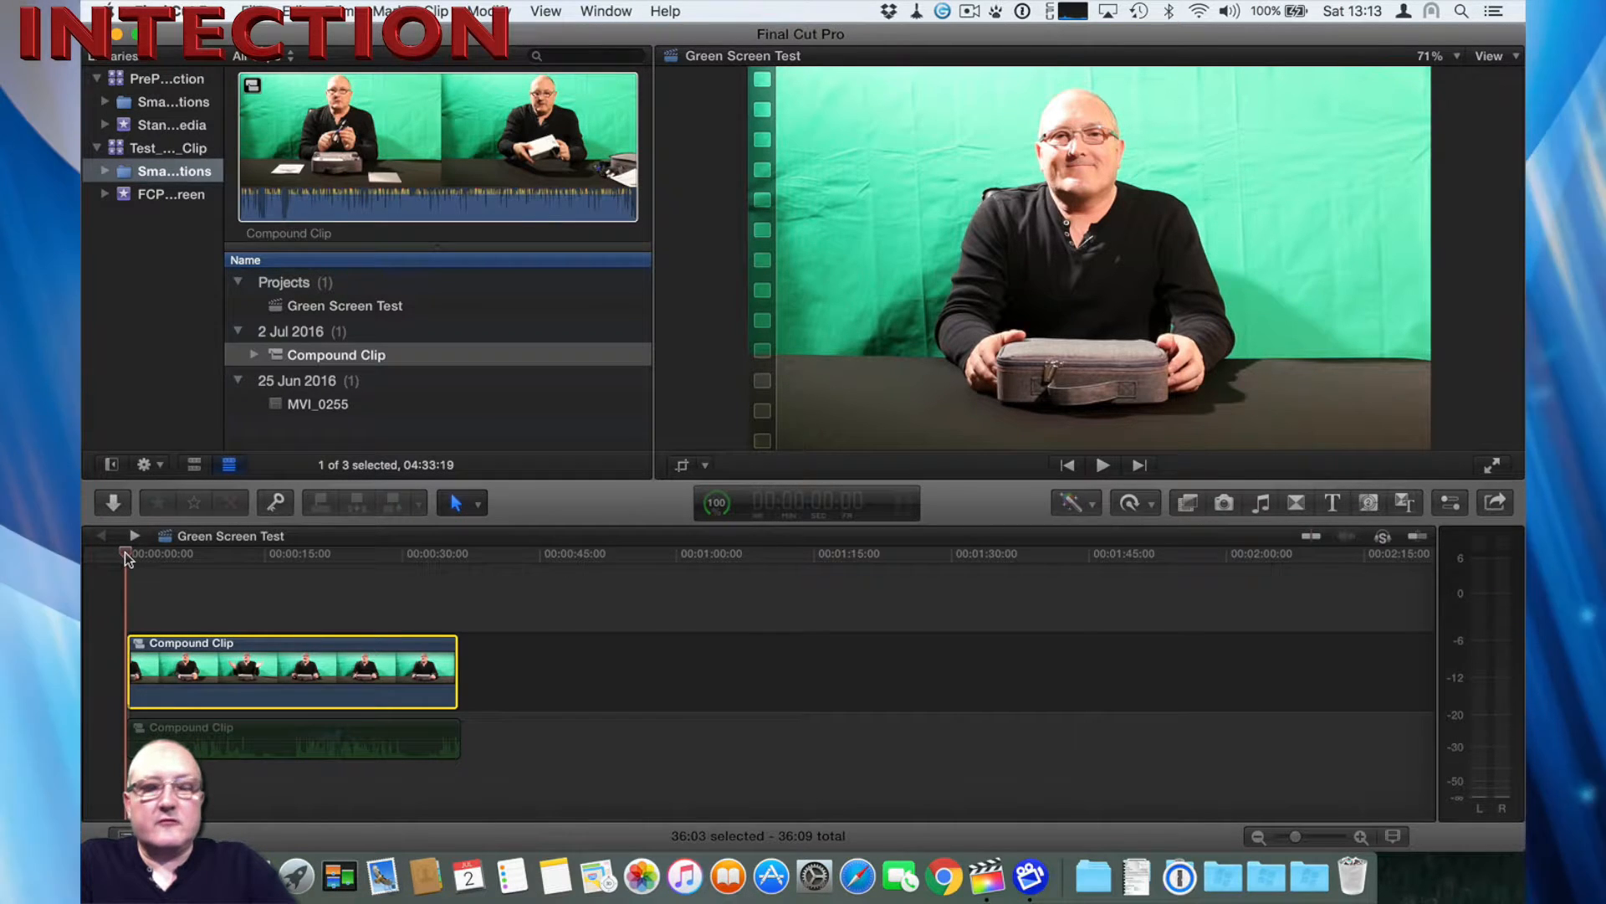
Step: Play back the opening seconds of the green-screen compound clip and show its video properties in the inspector
key(space)
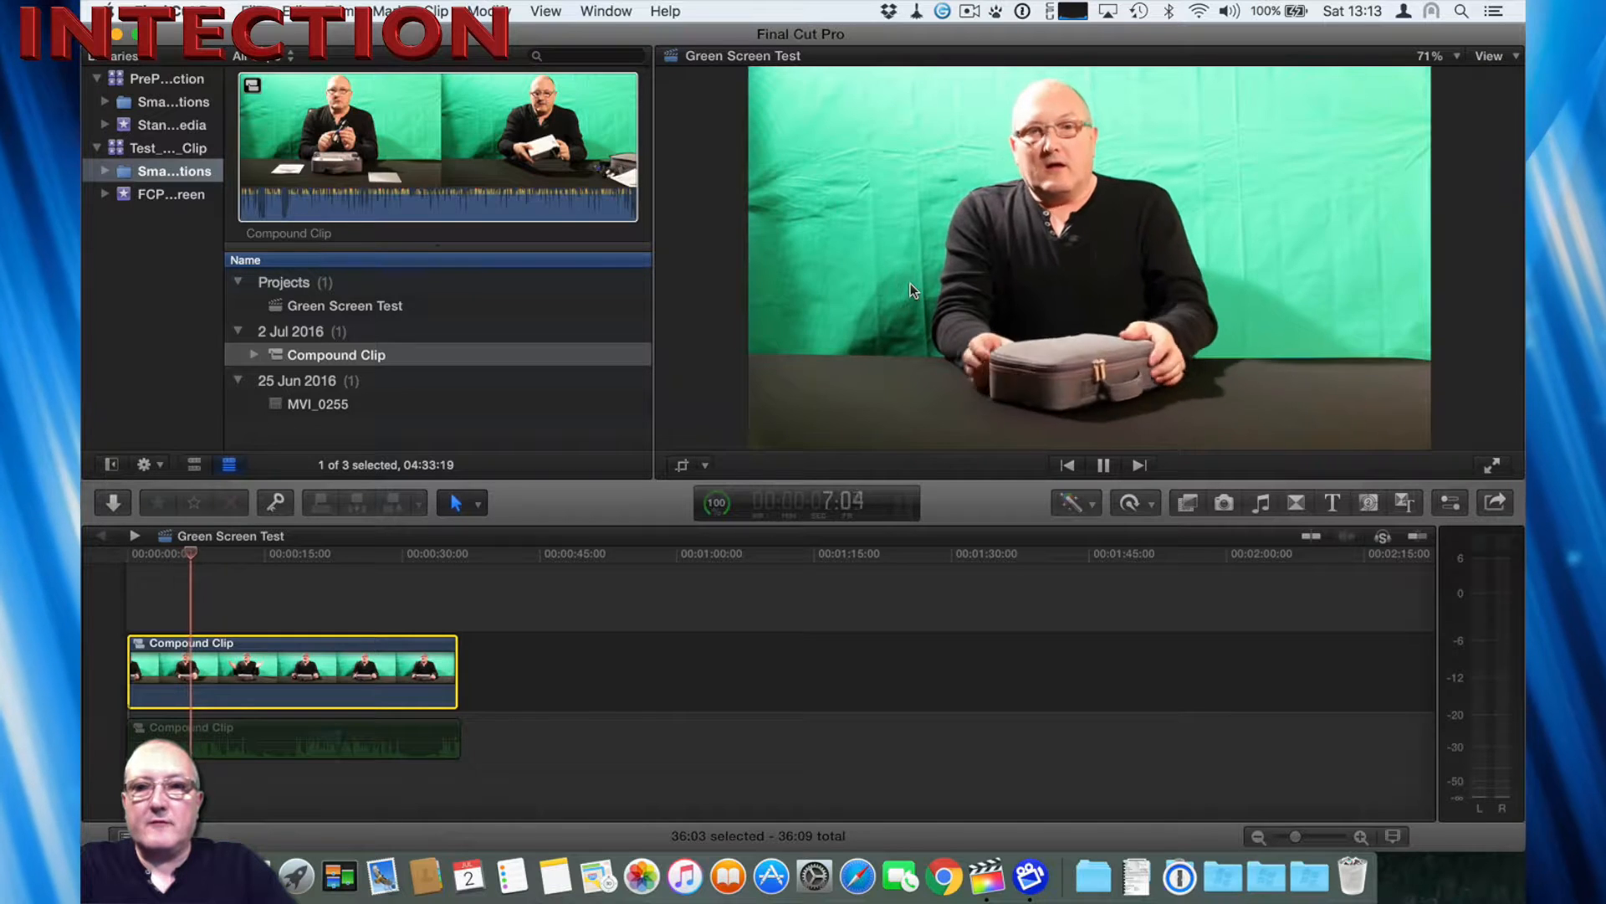
key(space)
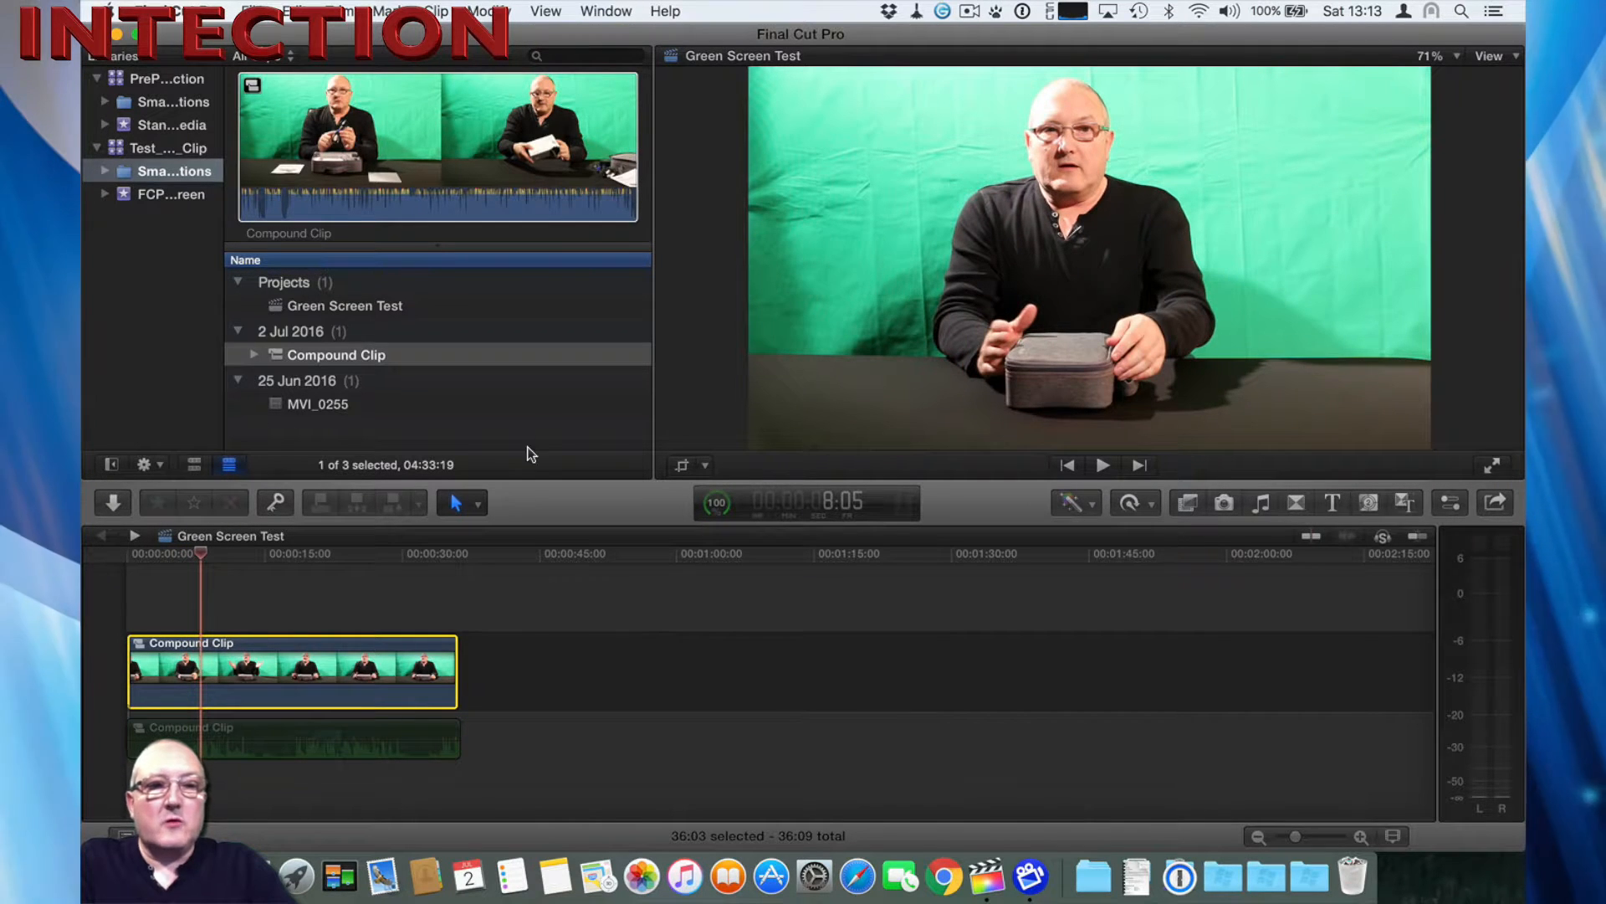
click(1450, 503)
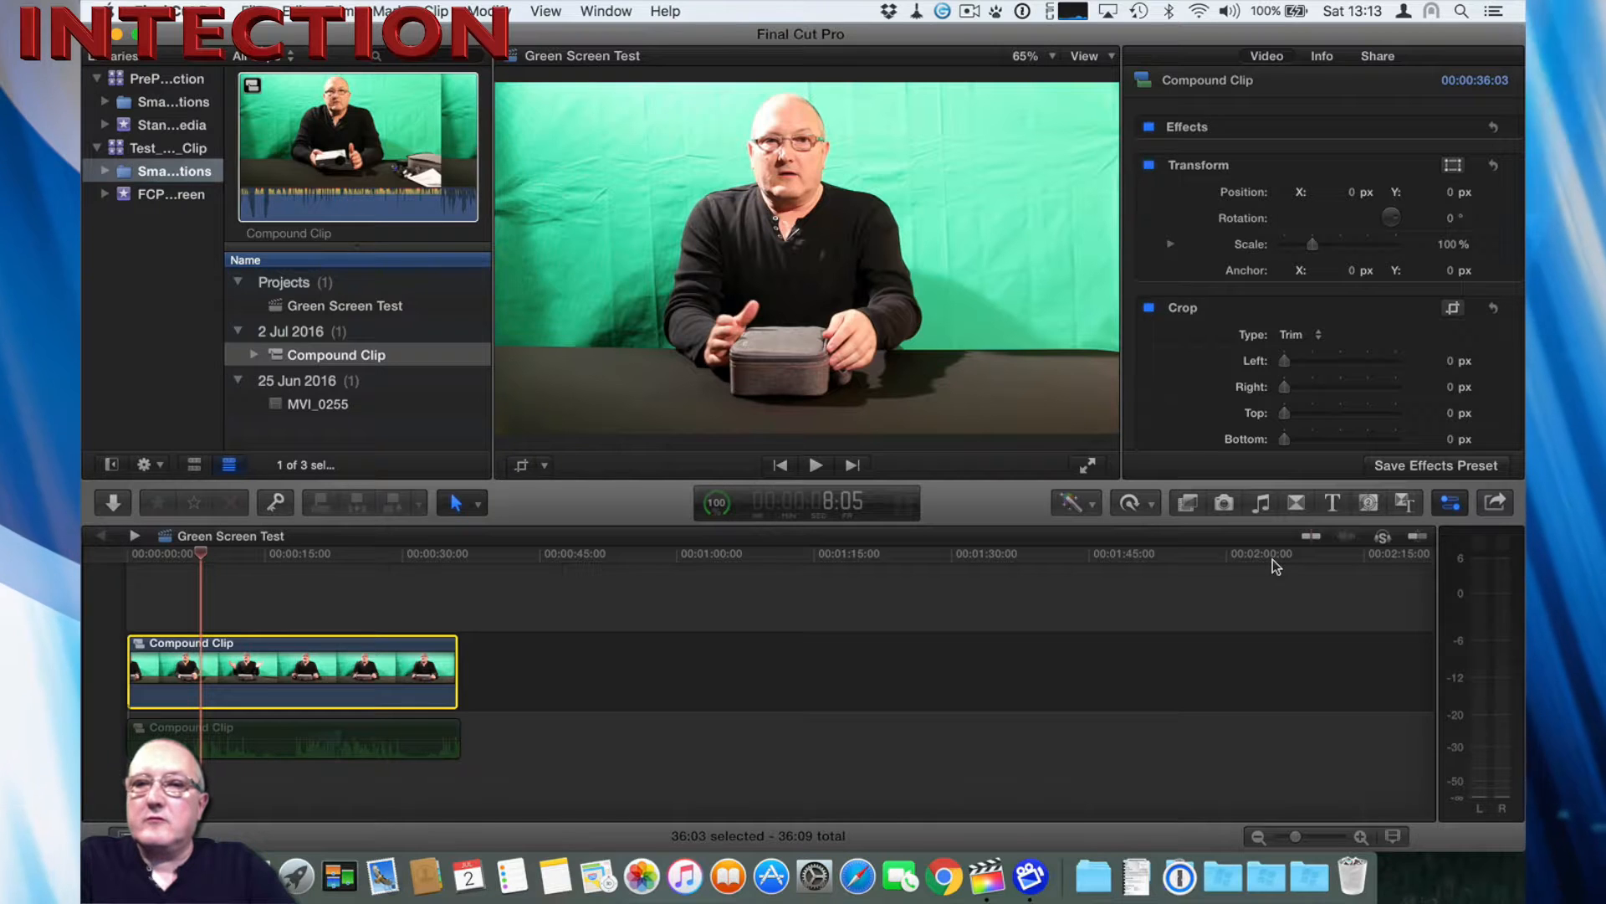
Step: Add the Intersect background generator beneath the compound clip, starting at the clip's beginning and stretched to match its length
click(1369, 502)
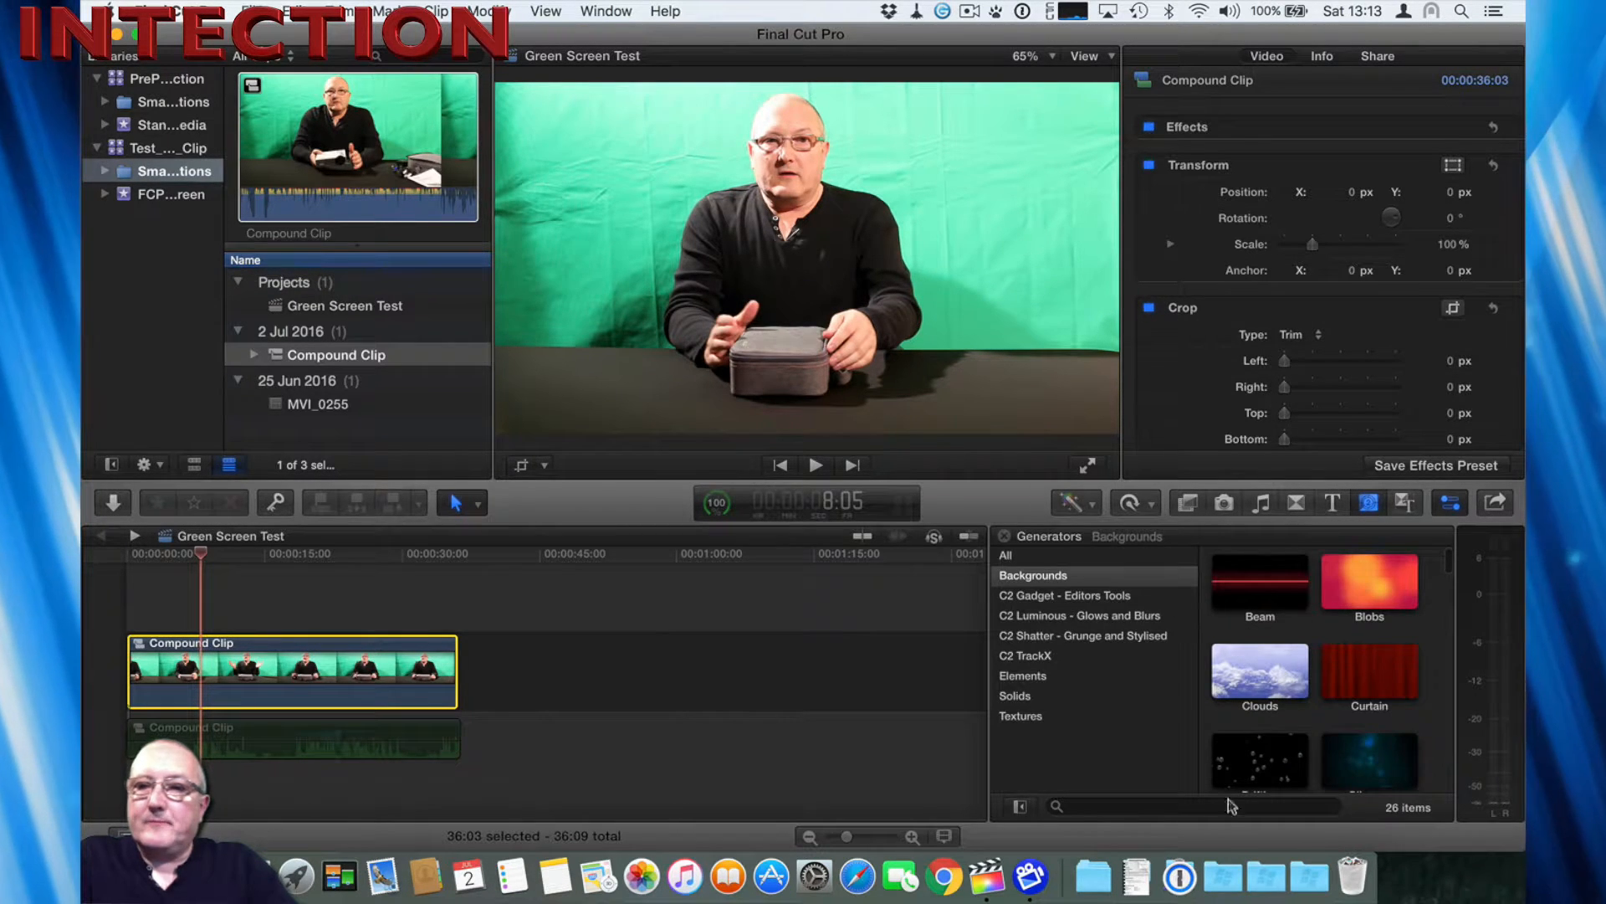
scroll(1286, 661, down, 10)
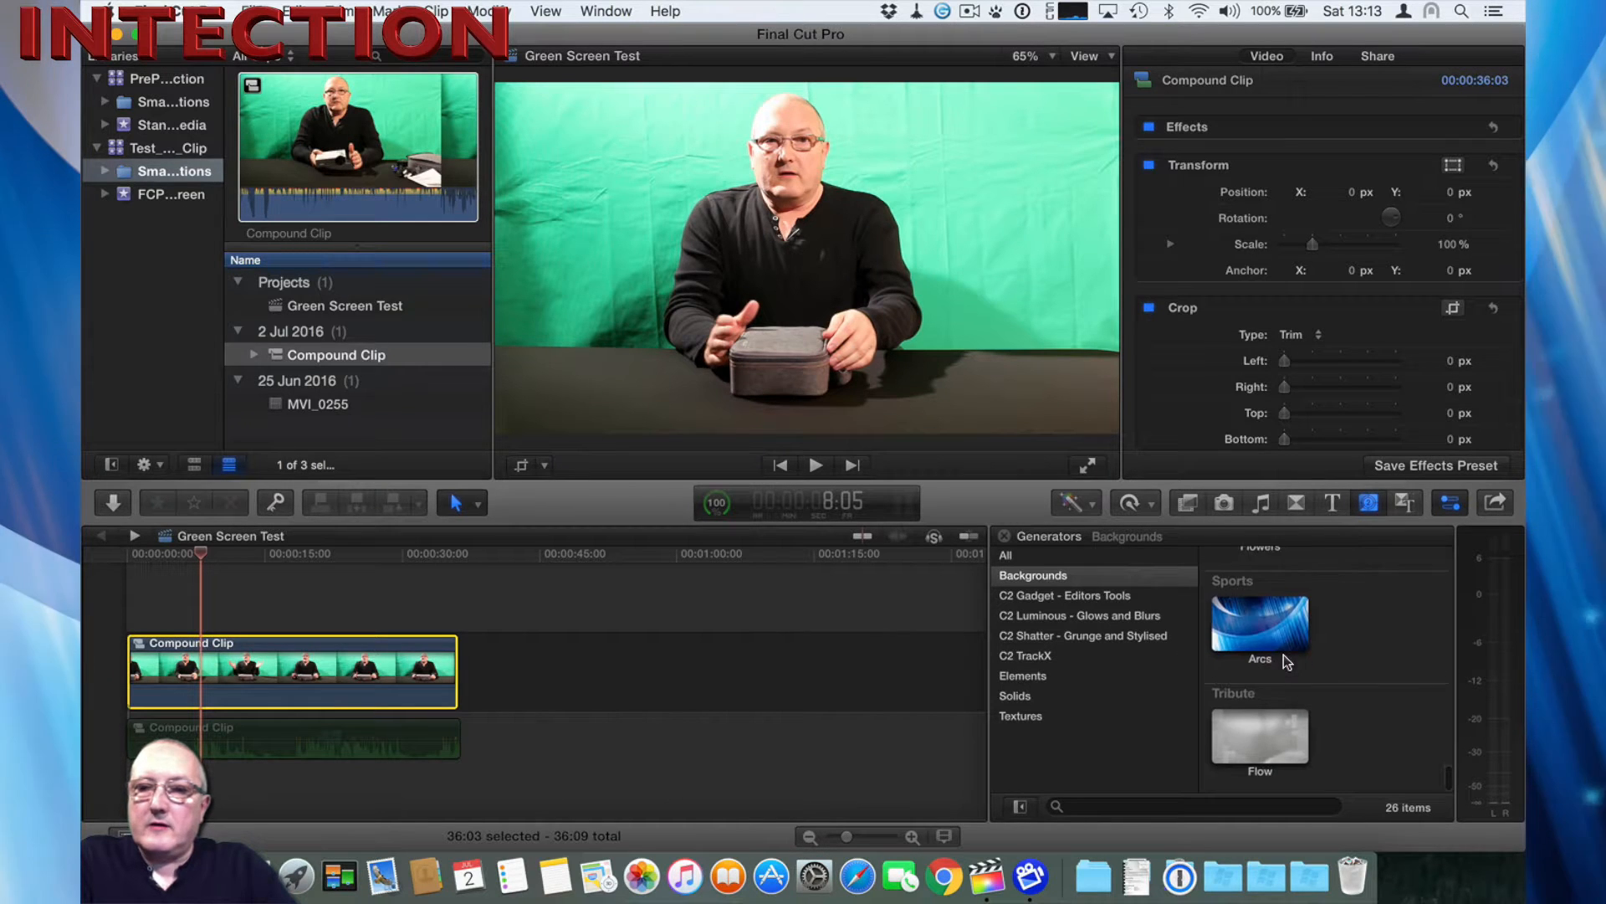
scroll(1286, 661, up, 2)
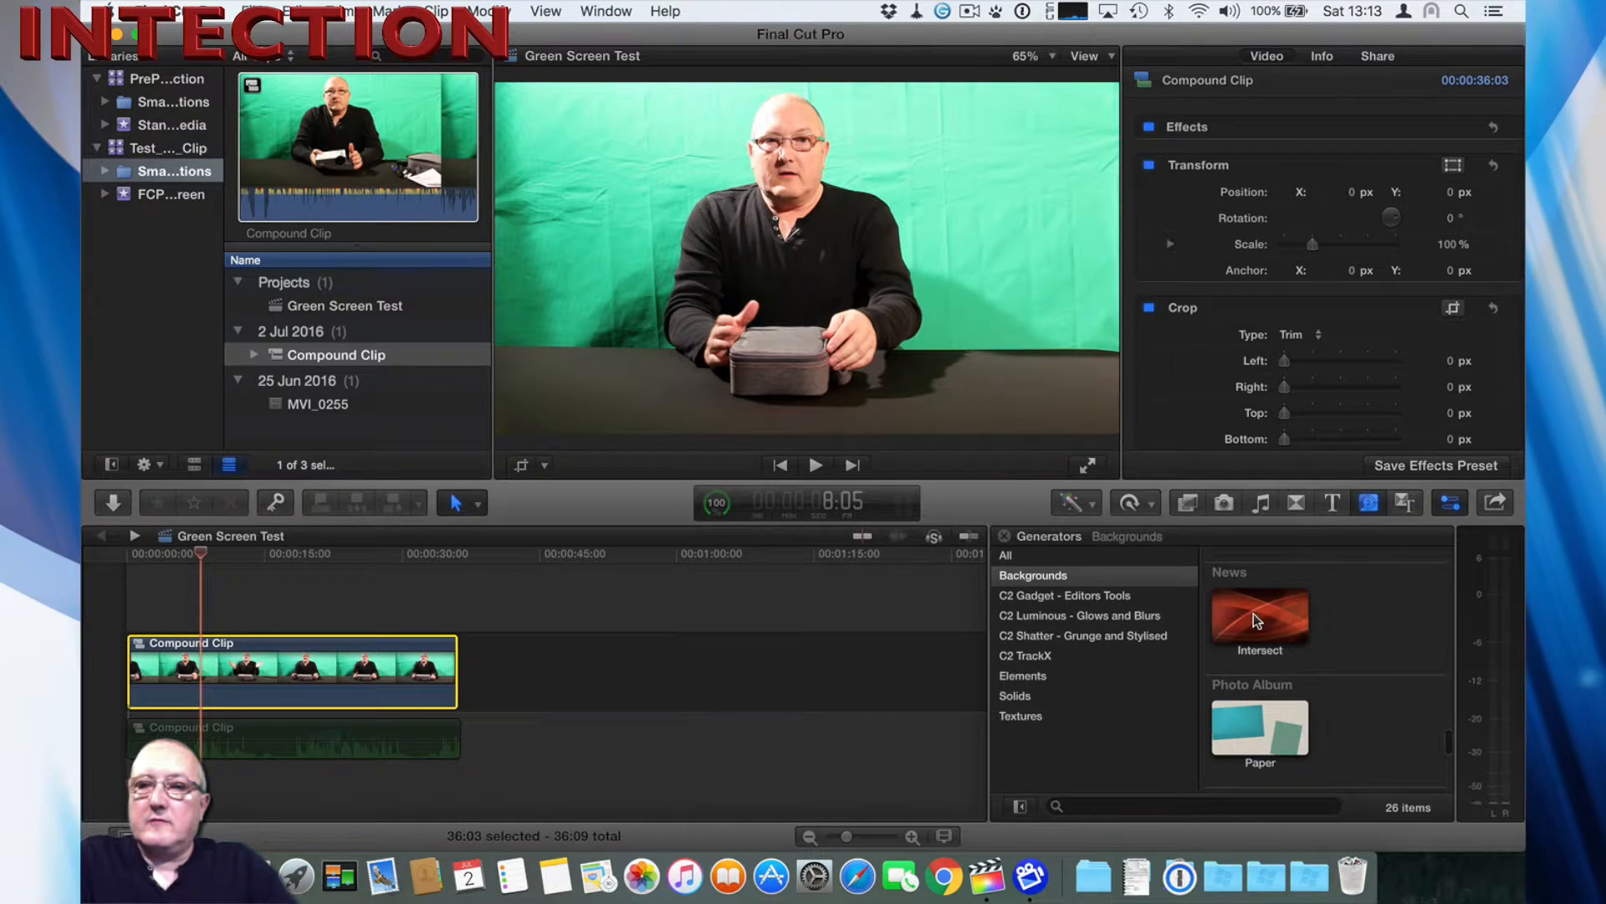
drag(1255, 616, 335, 802)
drag(475, 779, 249, 776)
drag(401, 783, 462, 791)
click(502, 682)
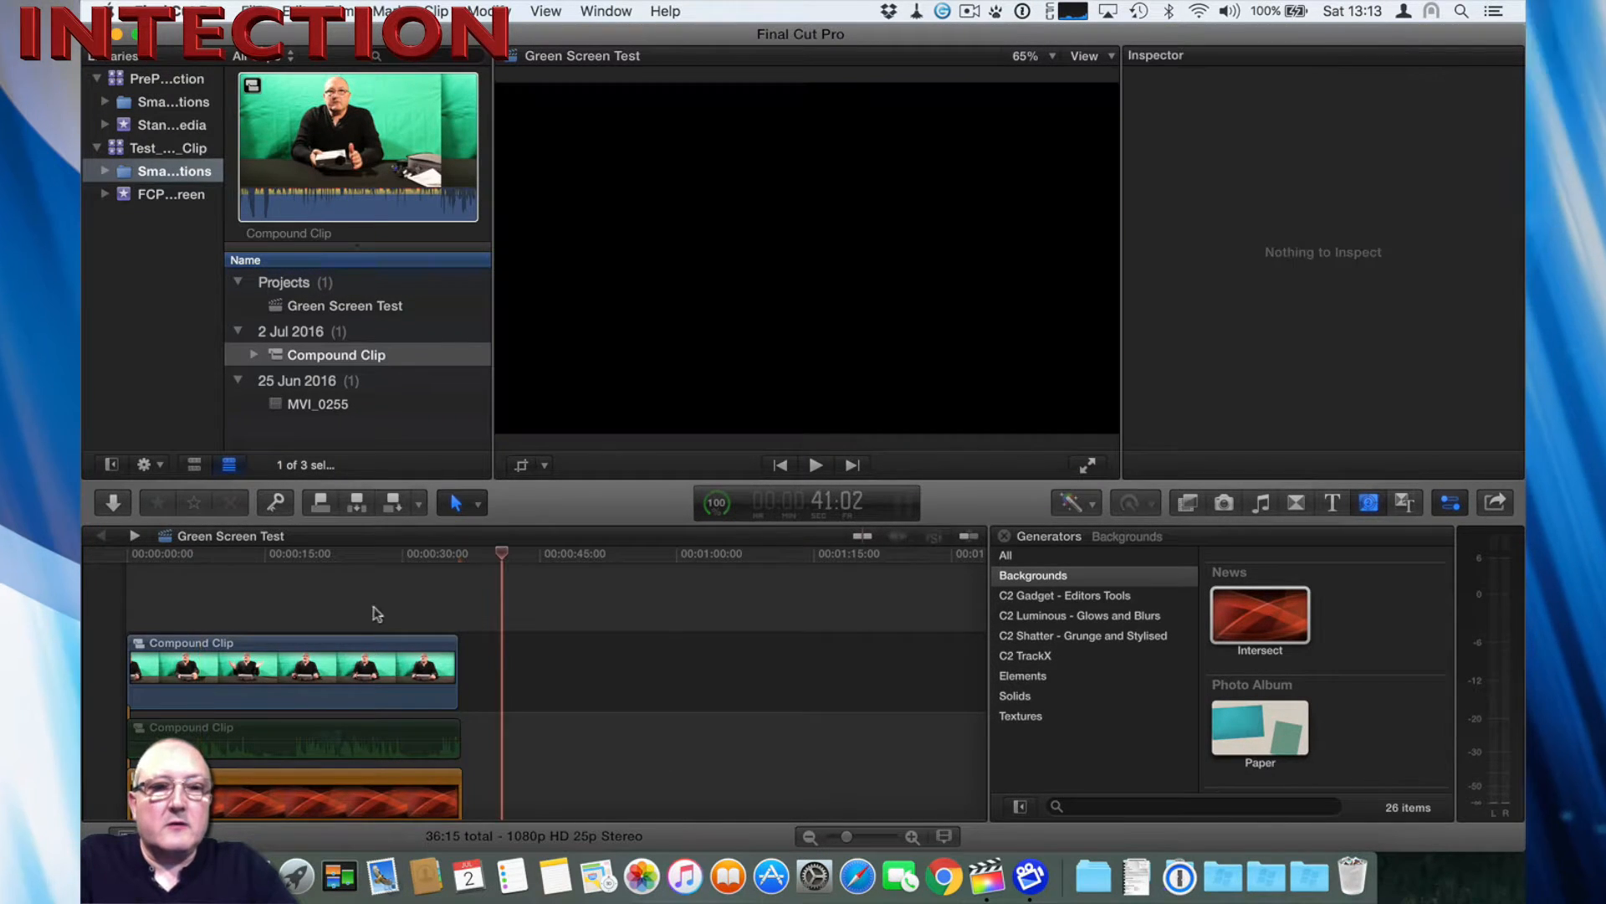
Step: Apply the Keyer effect from the Keying category to the compound clip, with the playhead over the clip at 26:15
click(370, 604)
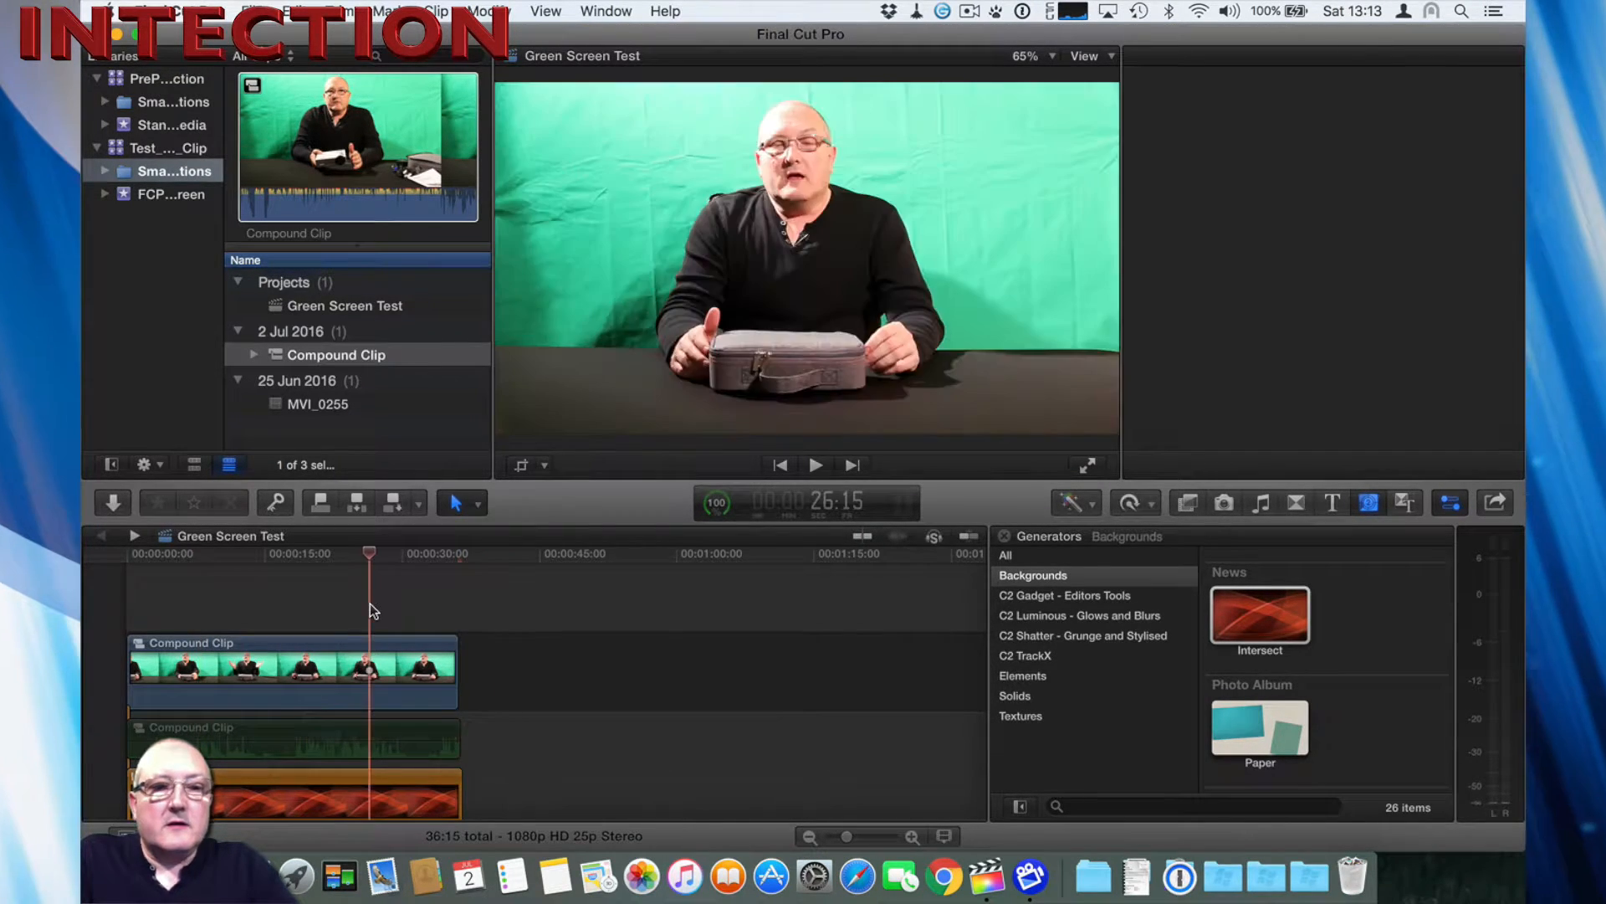
click(330, 640)
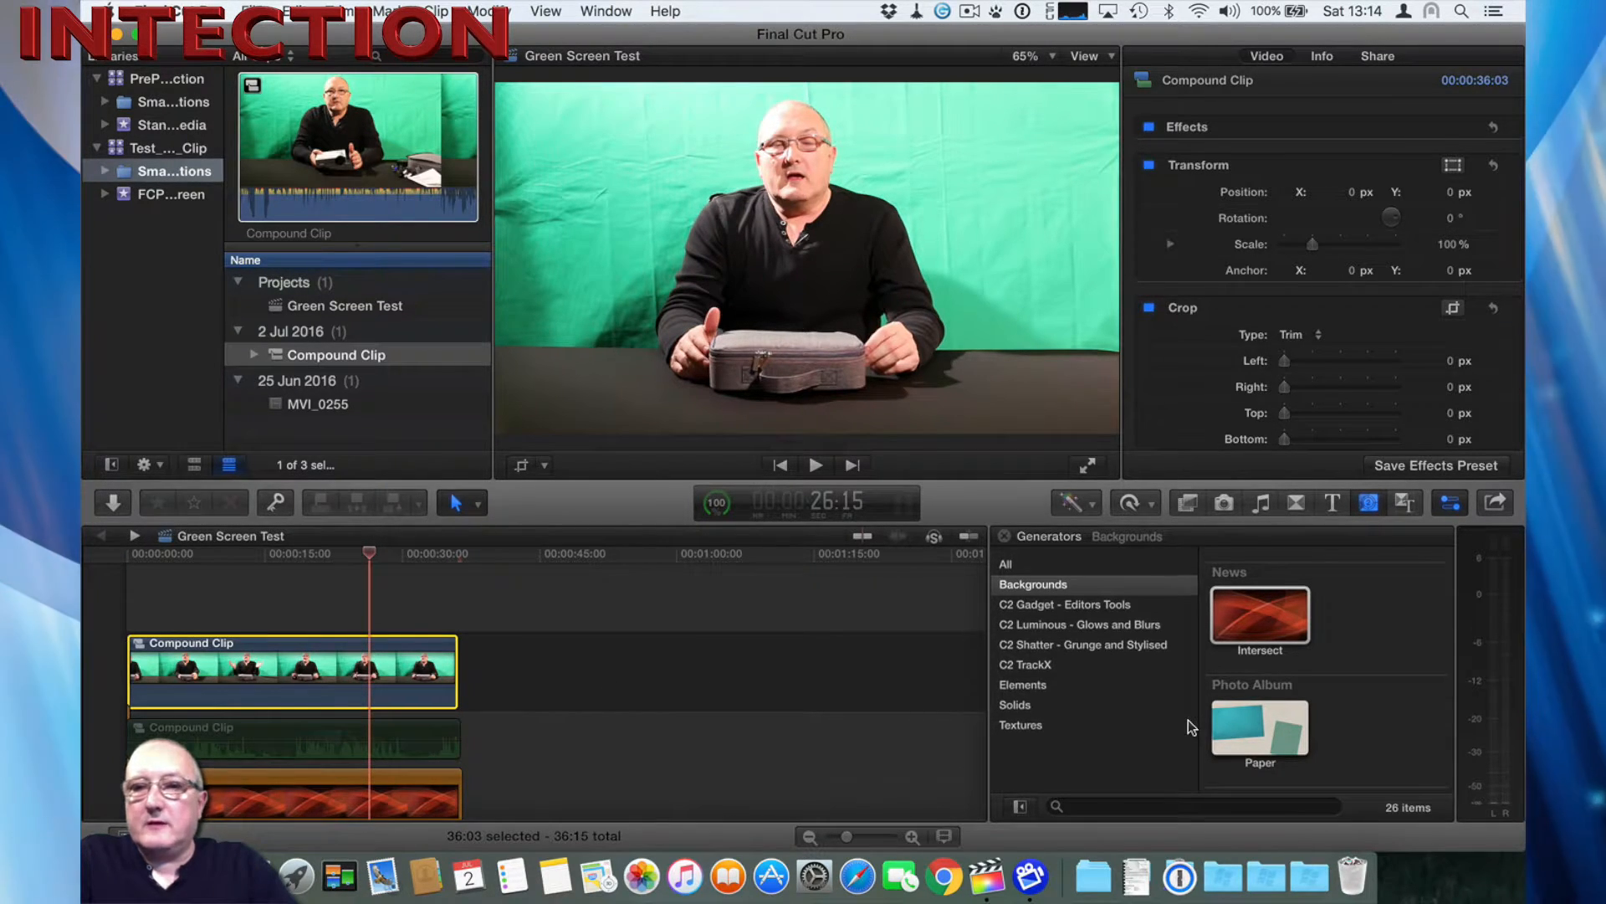
click(1369, 504)
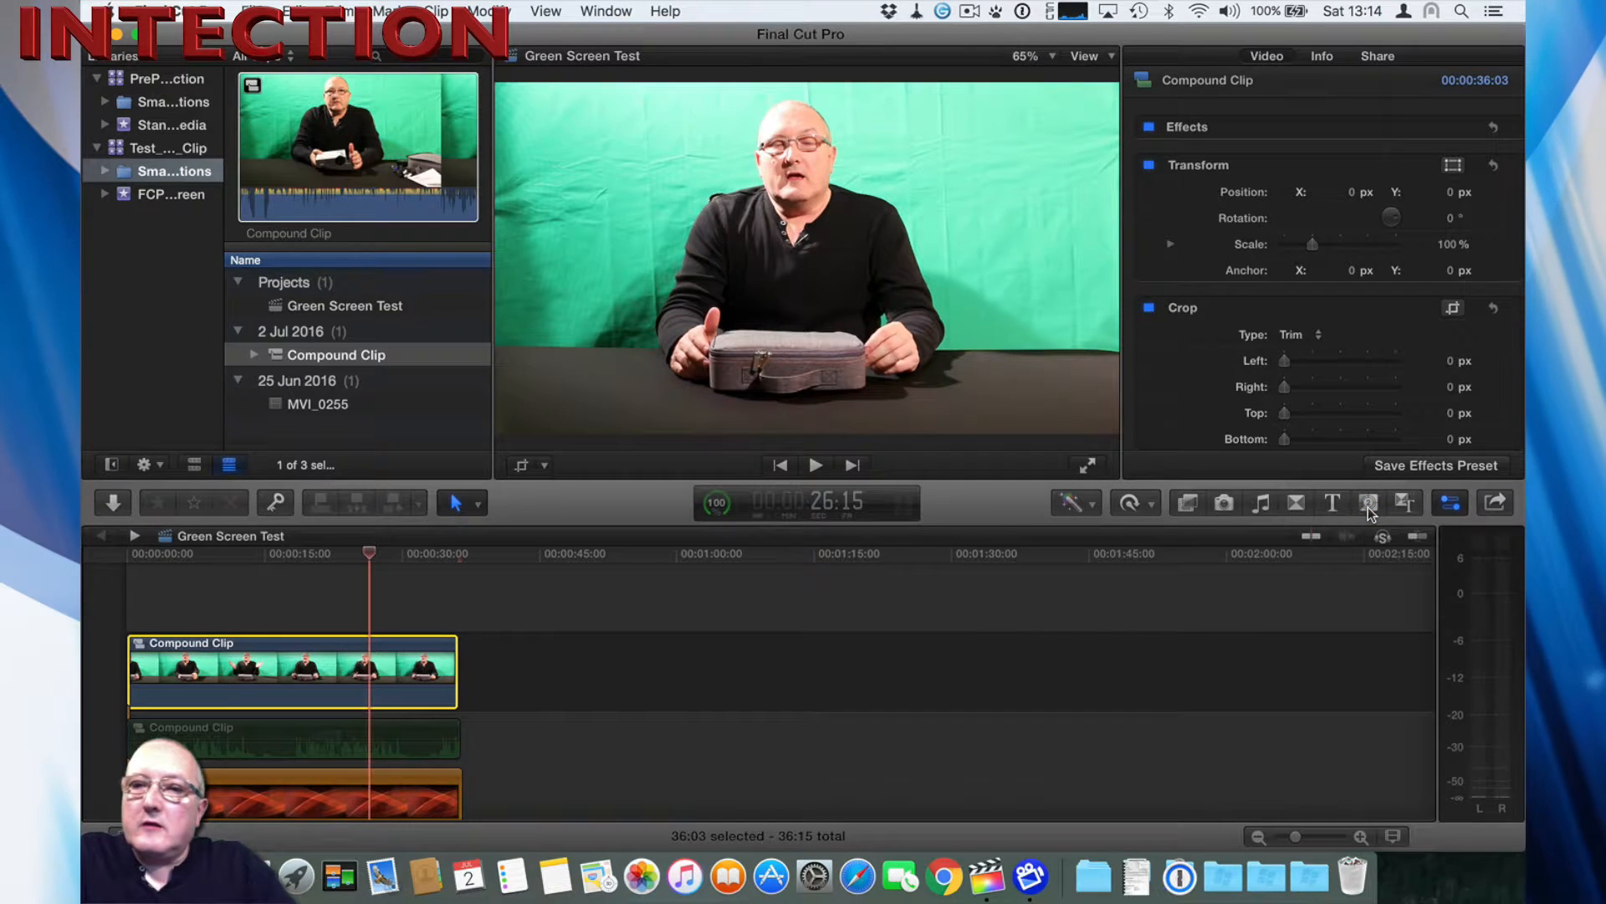
click(1369, 503)
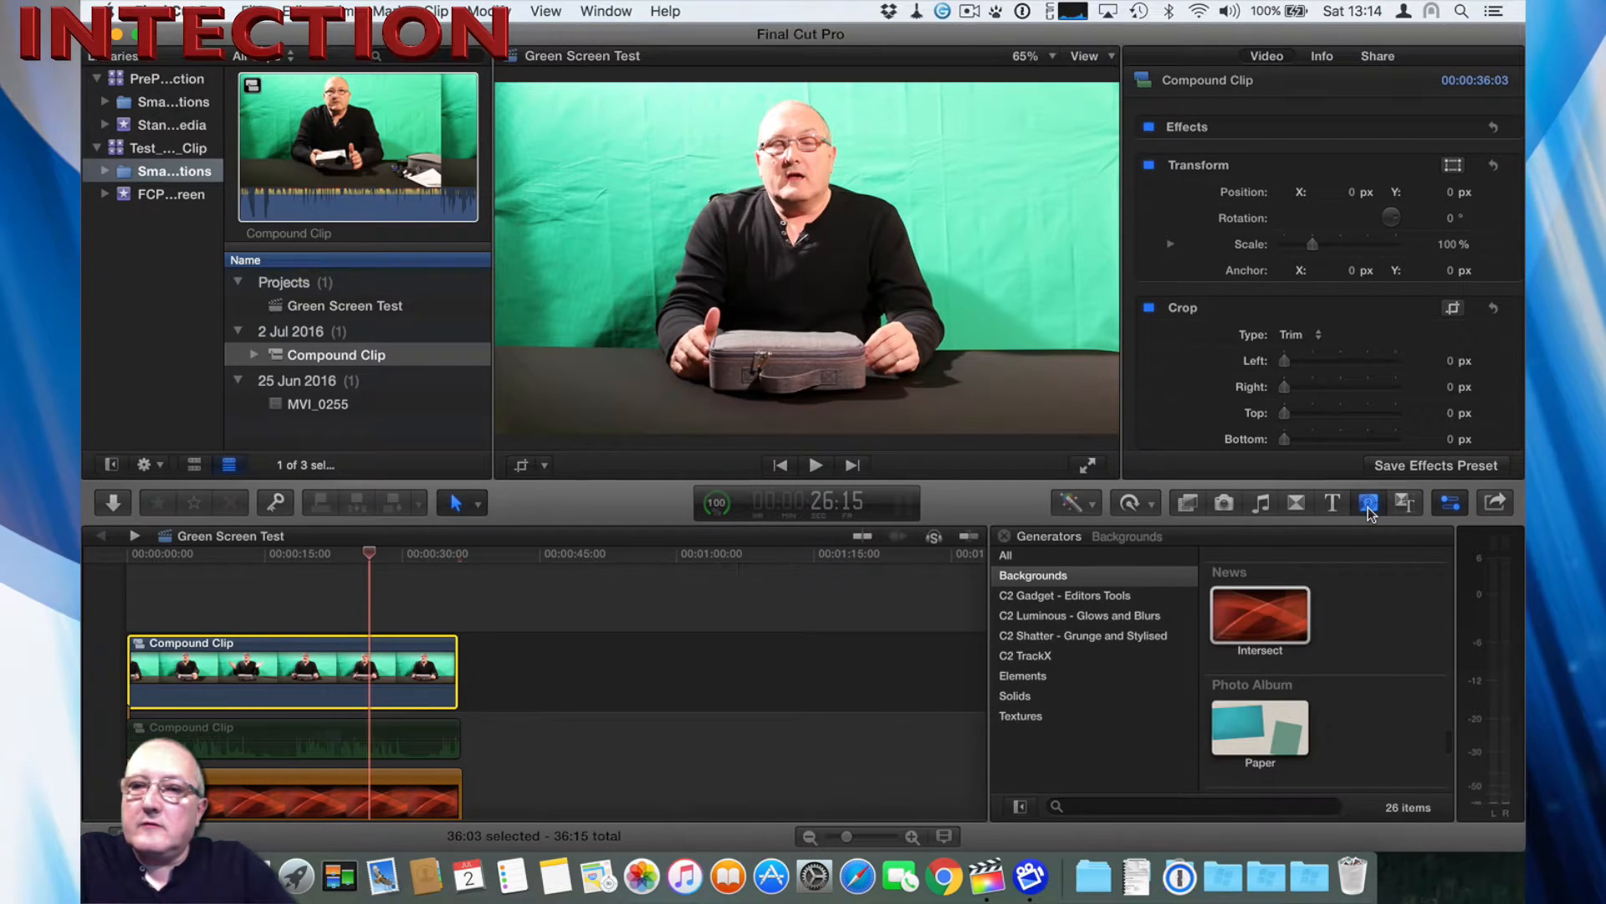
click(1187, 503)
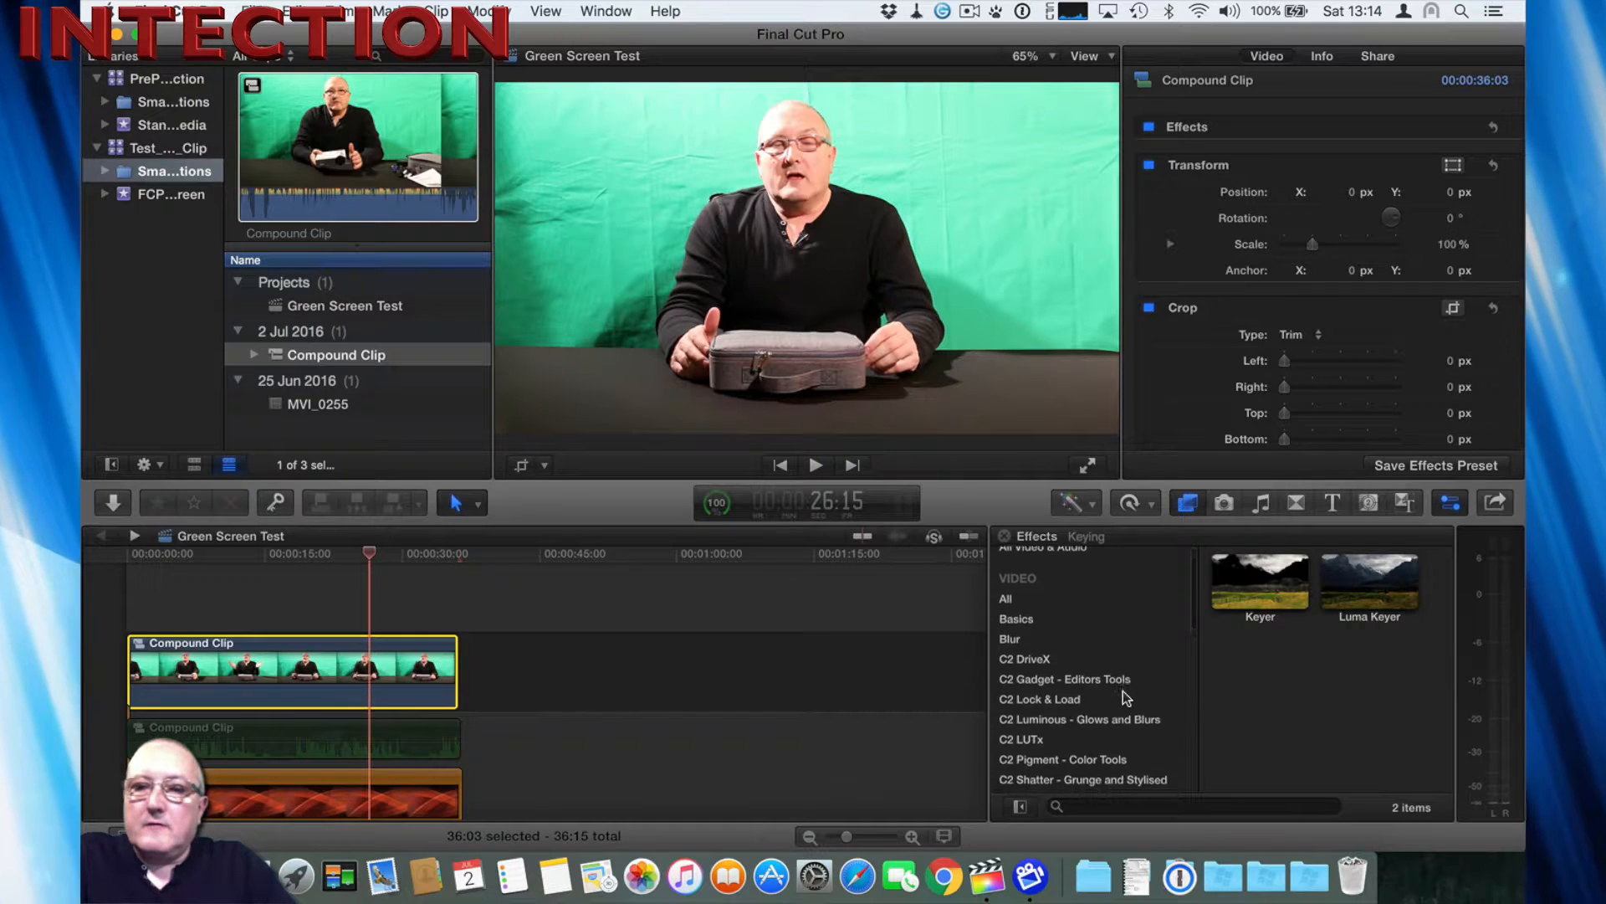
scroll(1125, 694, down, 2)
scroll(1123, 693, down, 3)
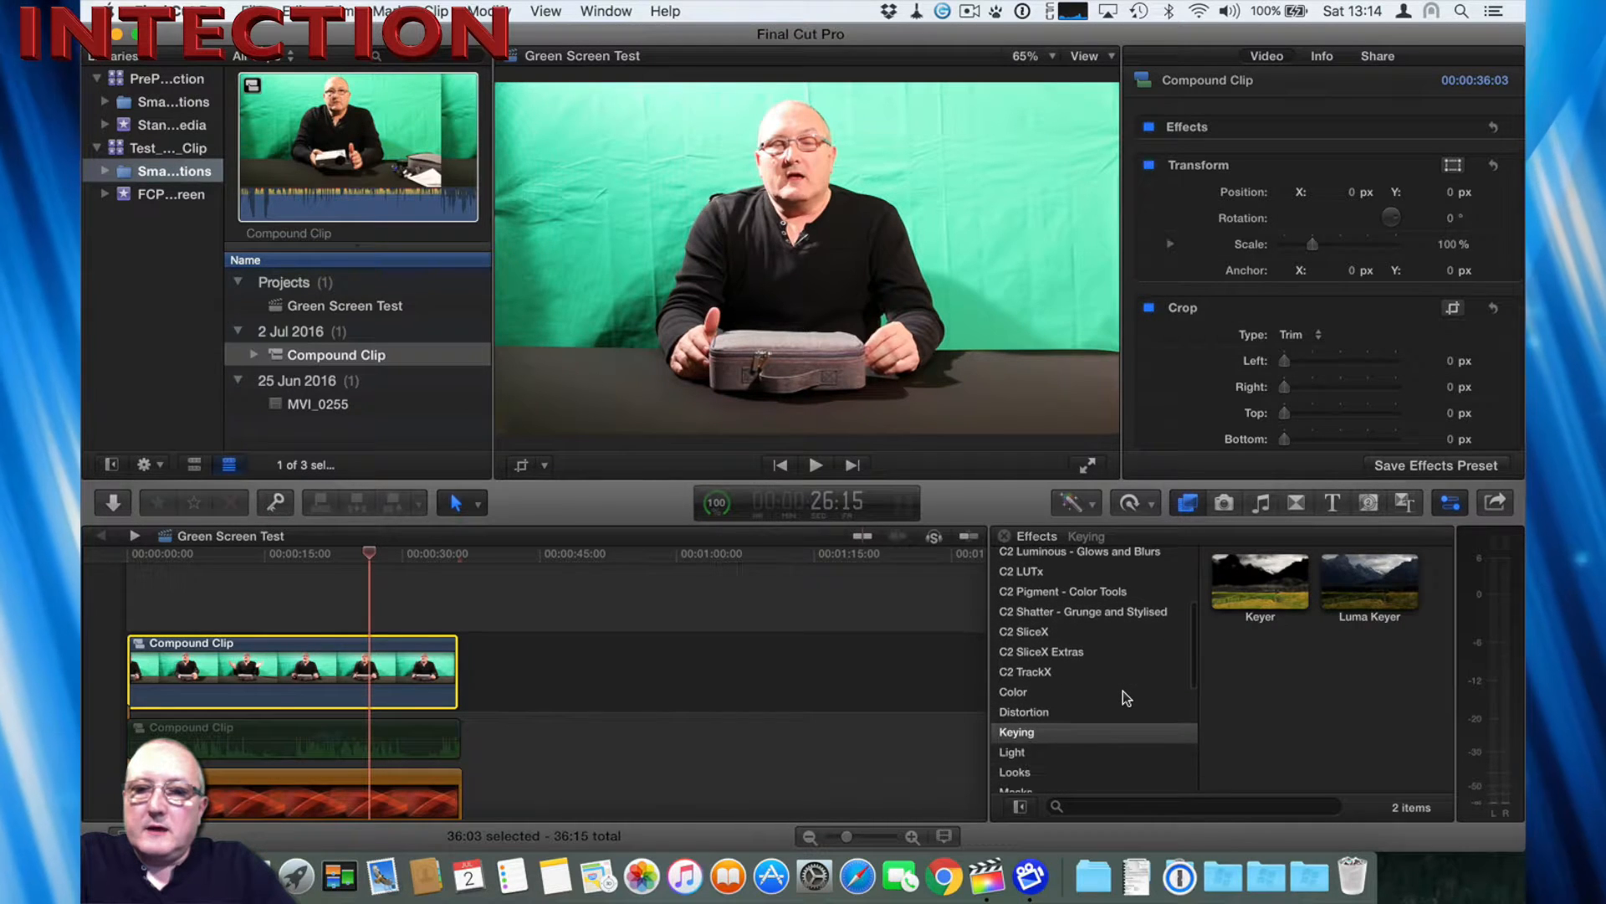
click(1070, 735)
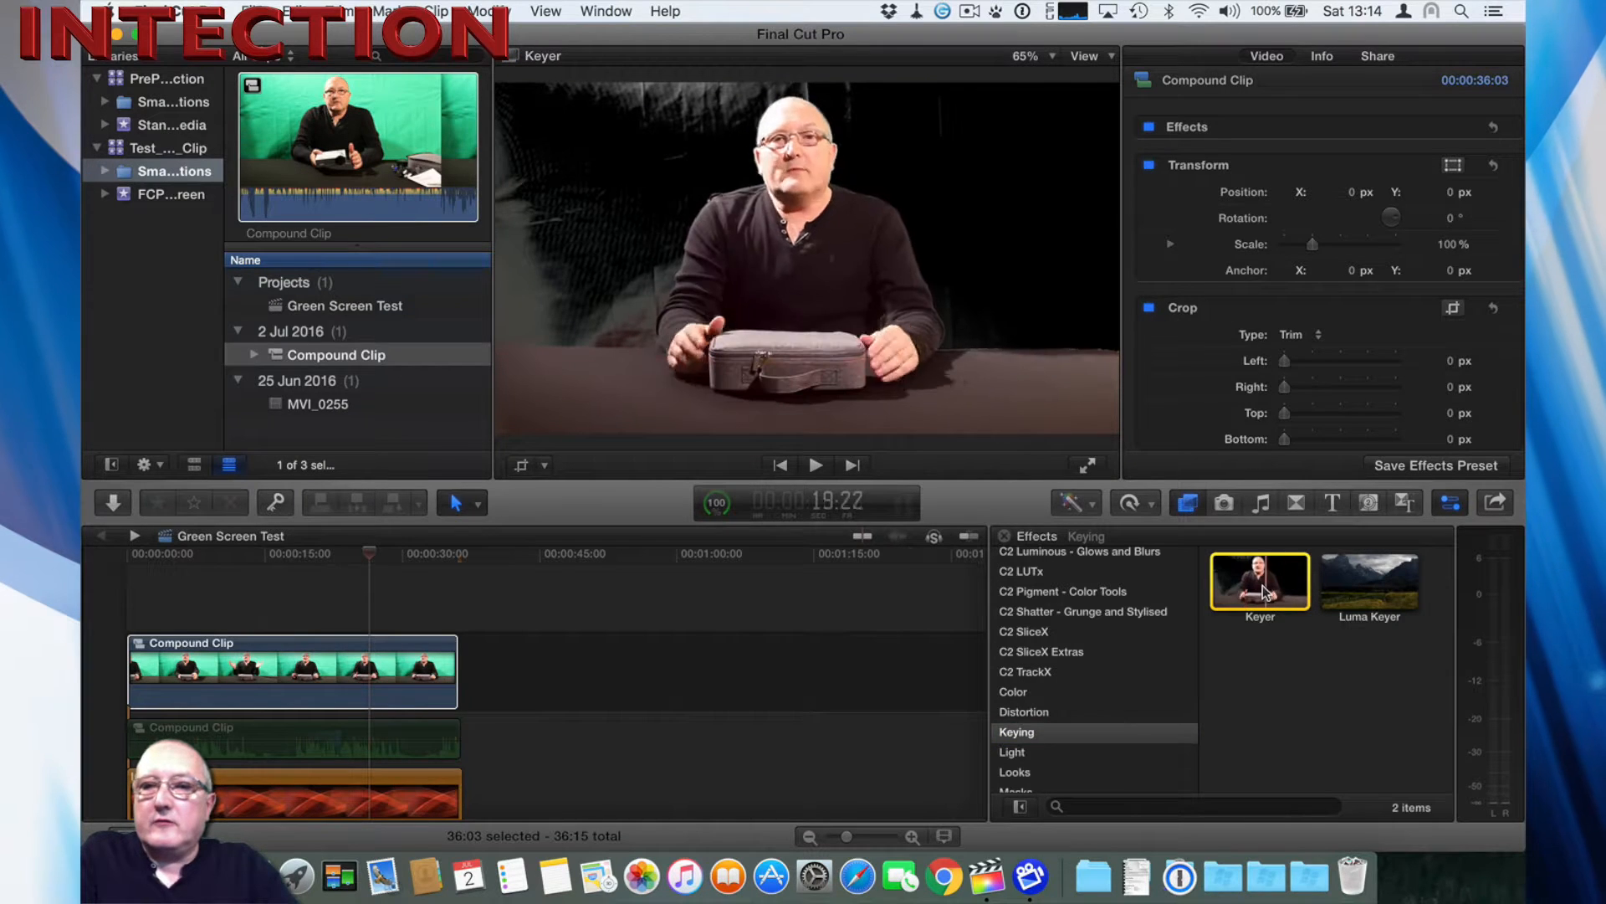
drag(1248, 585, 347, 684)
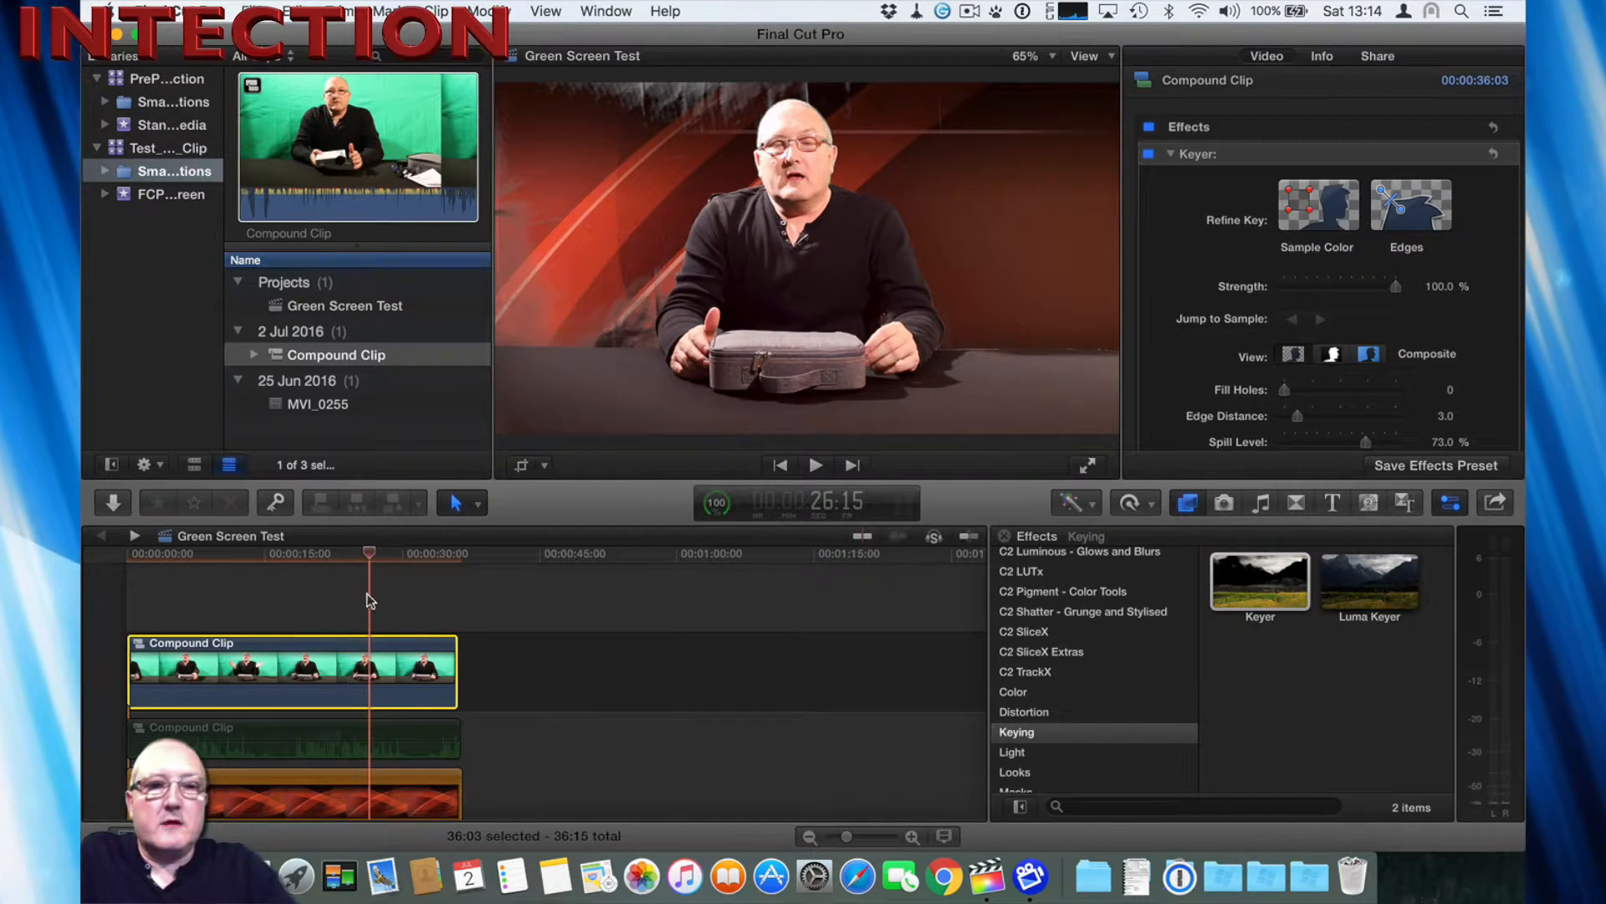
Step: Play back the keyed clip from the start to check the composite, and return the playhead to the beginning
drag(370, 549, 125, 565)
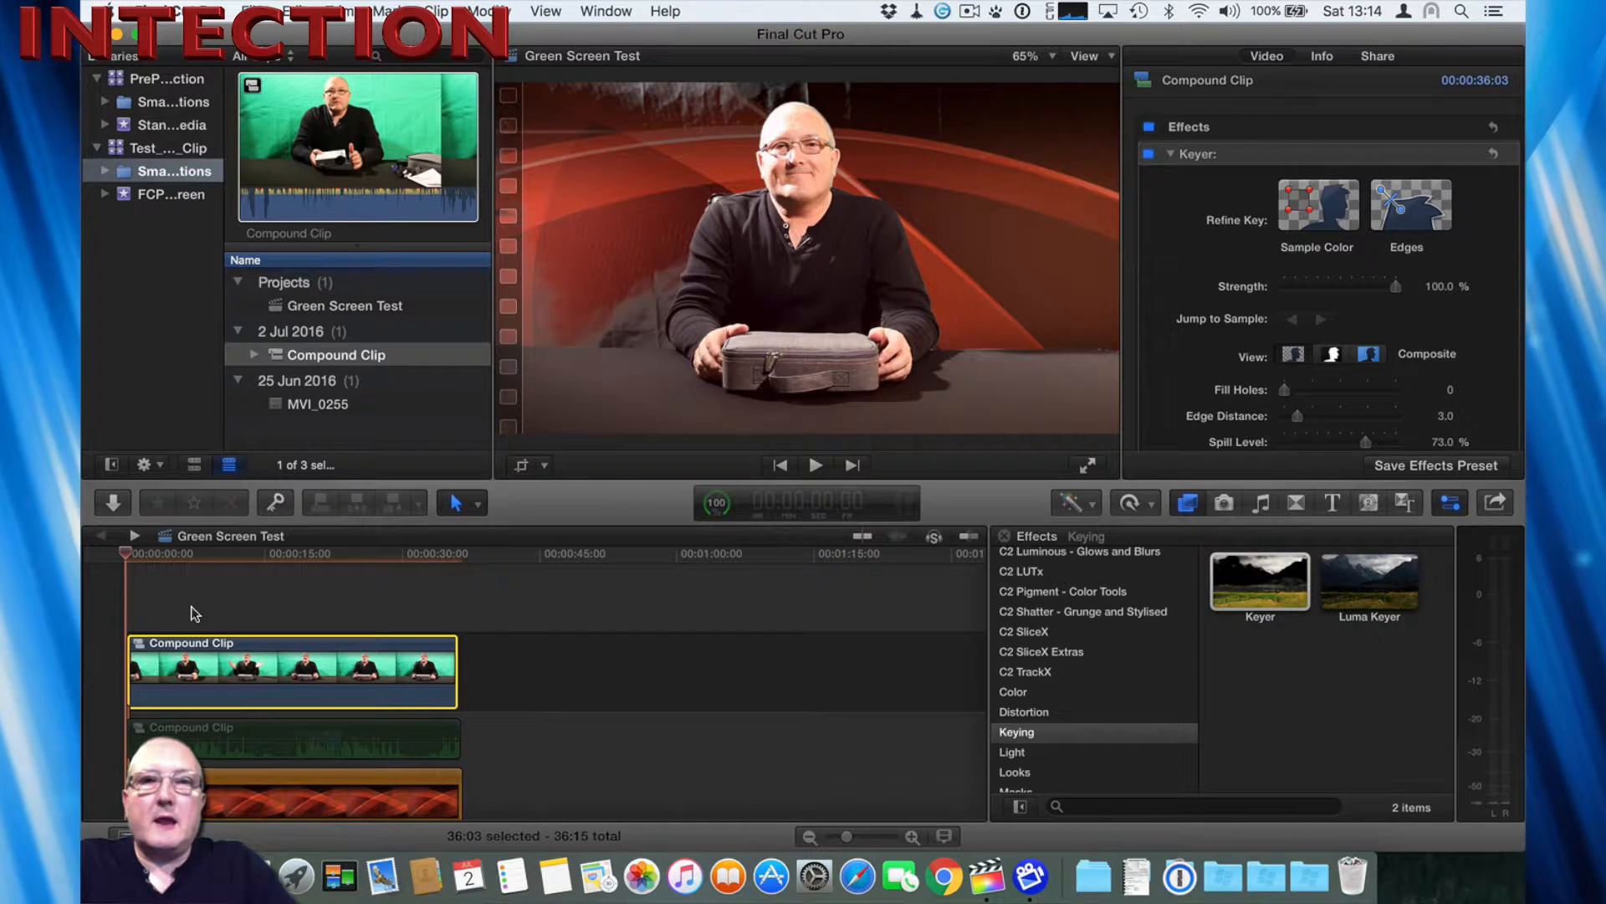
key(space)
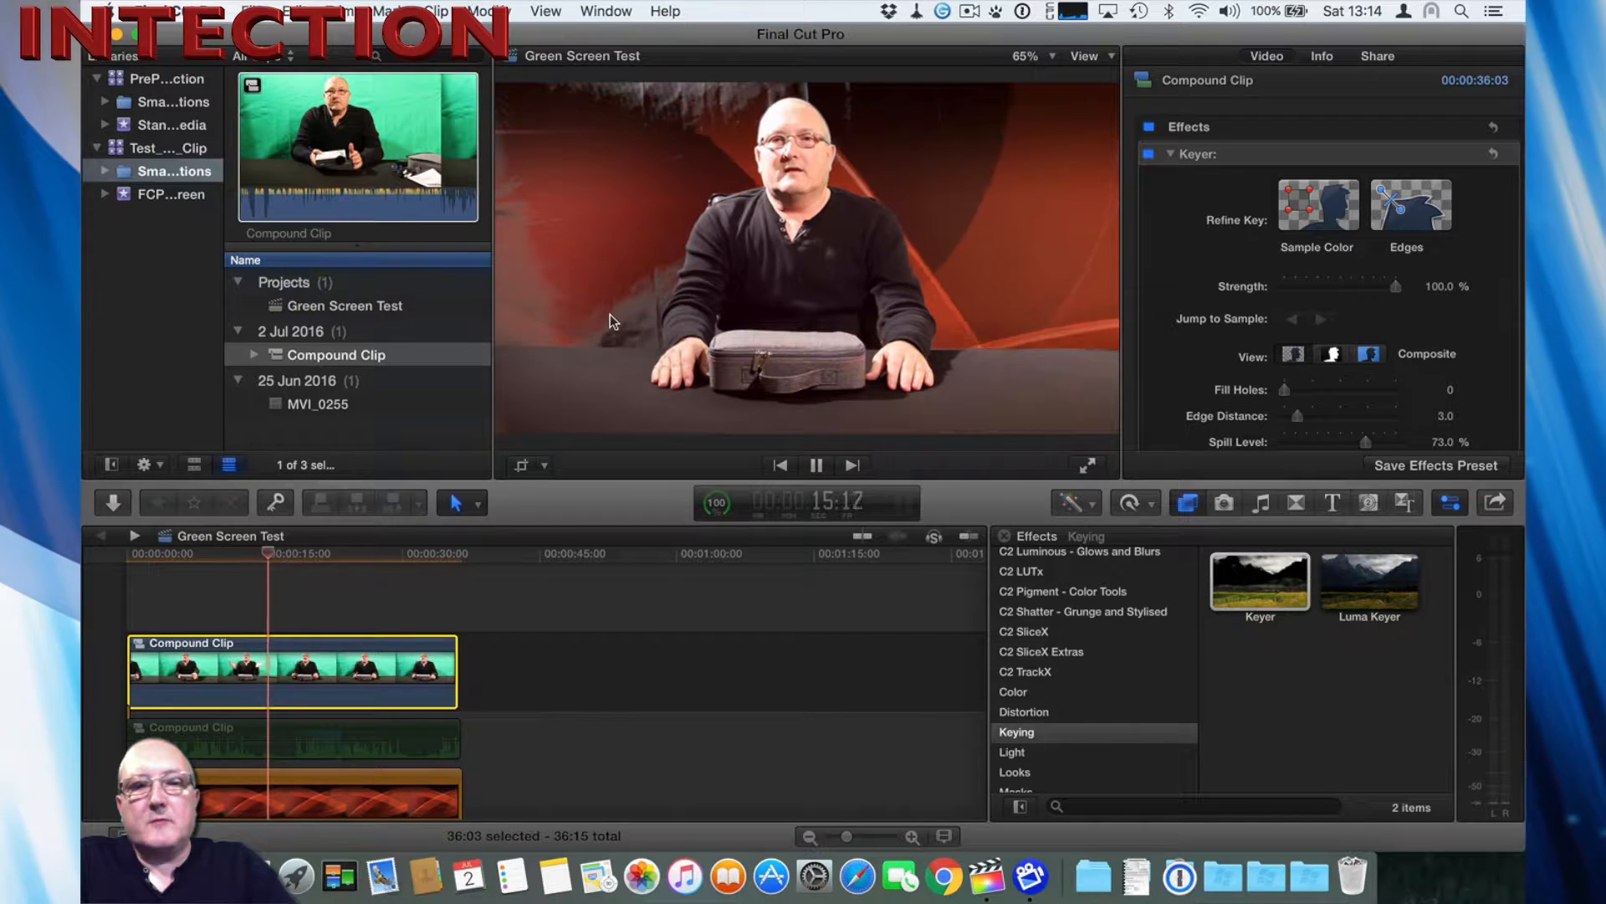
key(space)
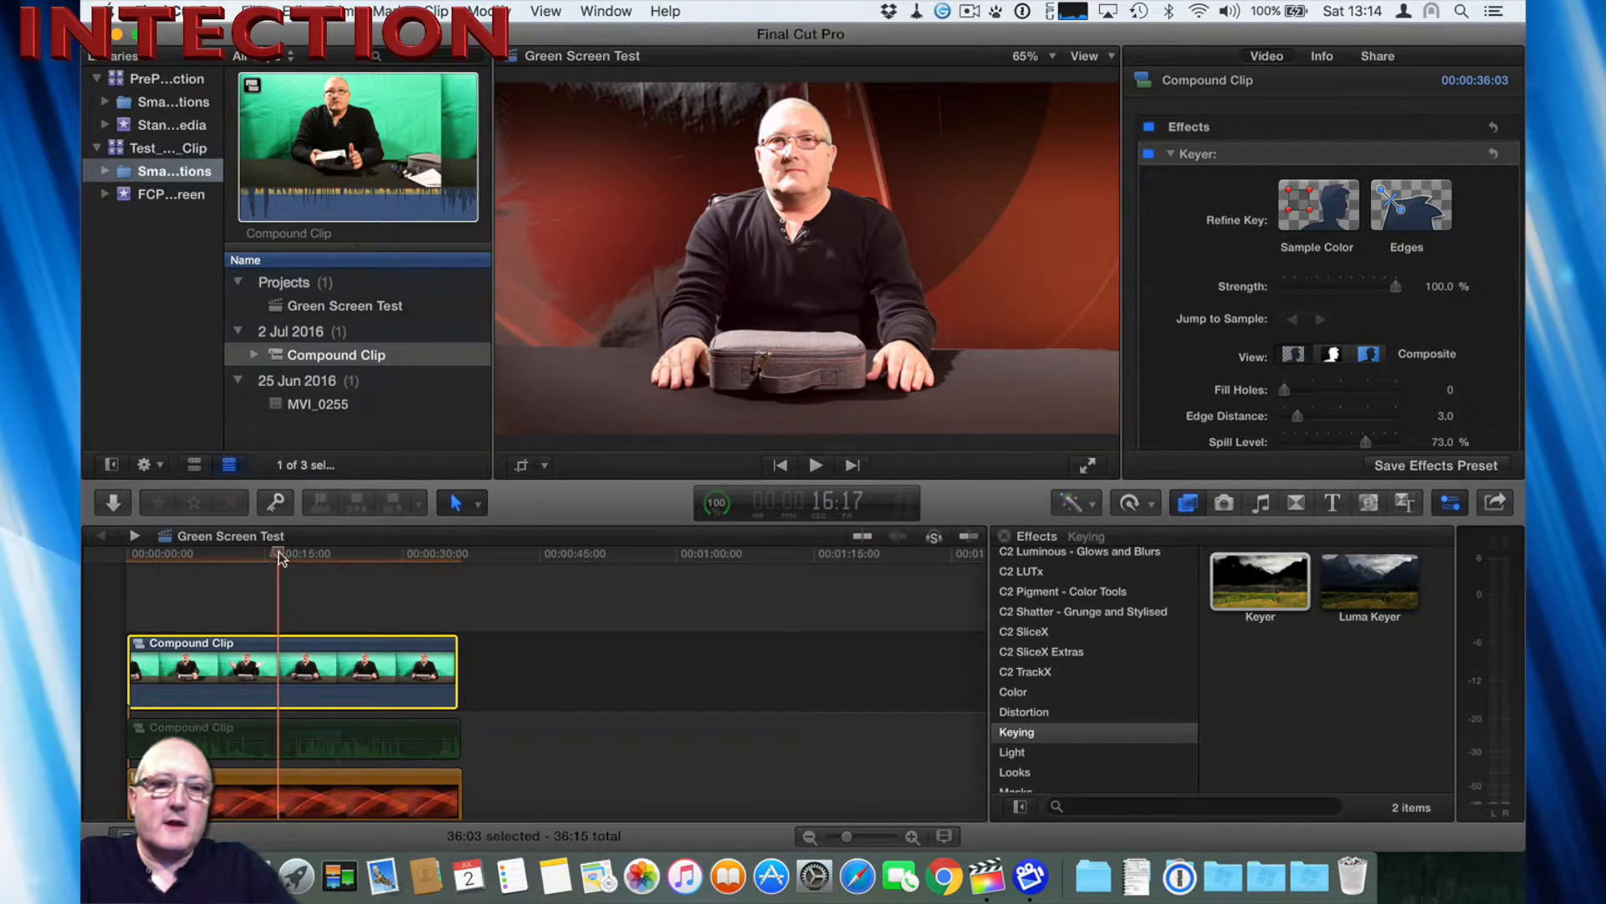
click(127, 559)
drag(127, 559, 122, 559)
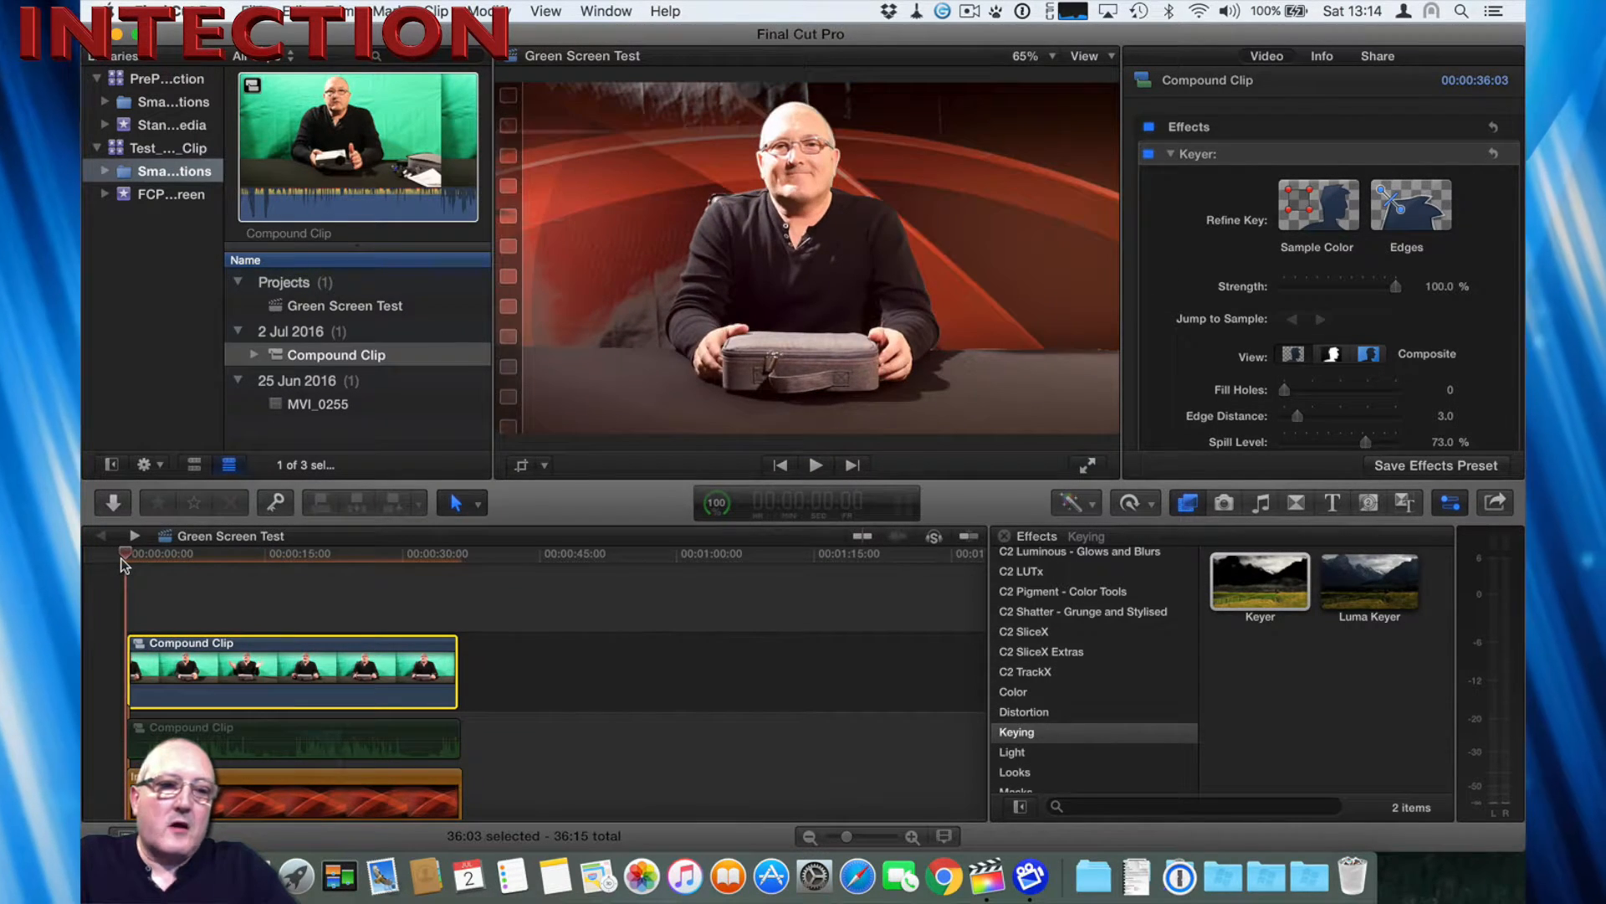
Step: Disable the Intersect background clip in the timeline and select the green-screen compound clip
click(274, 775)
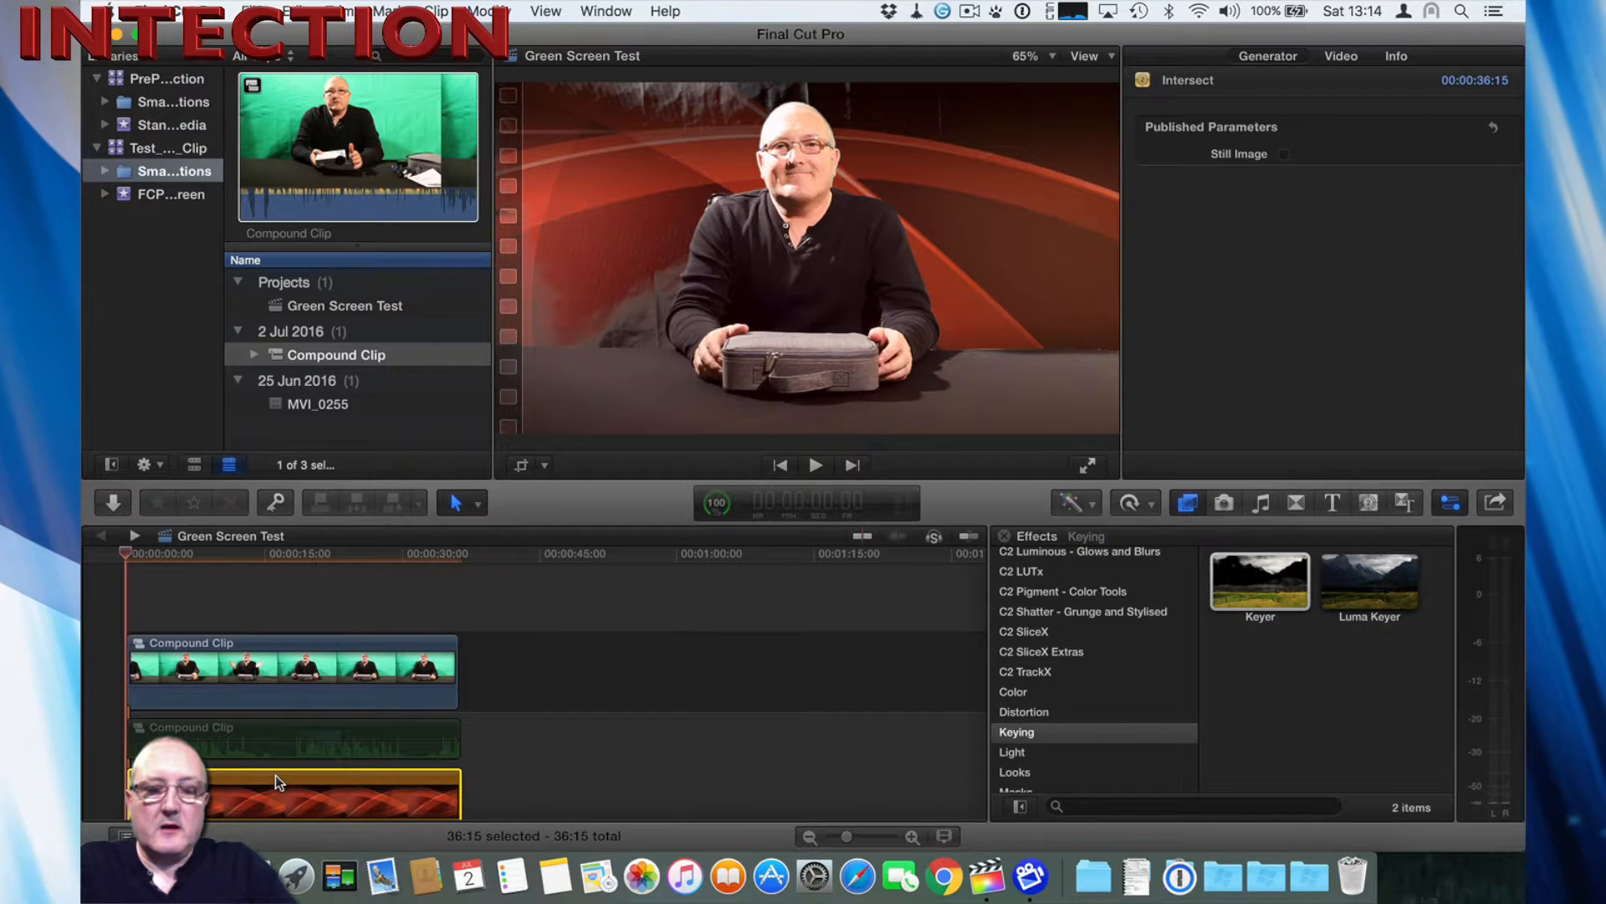
key(v)
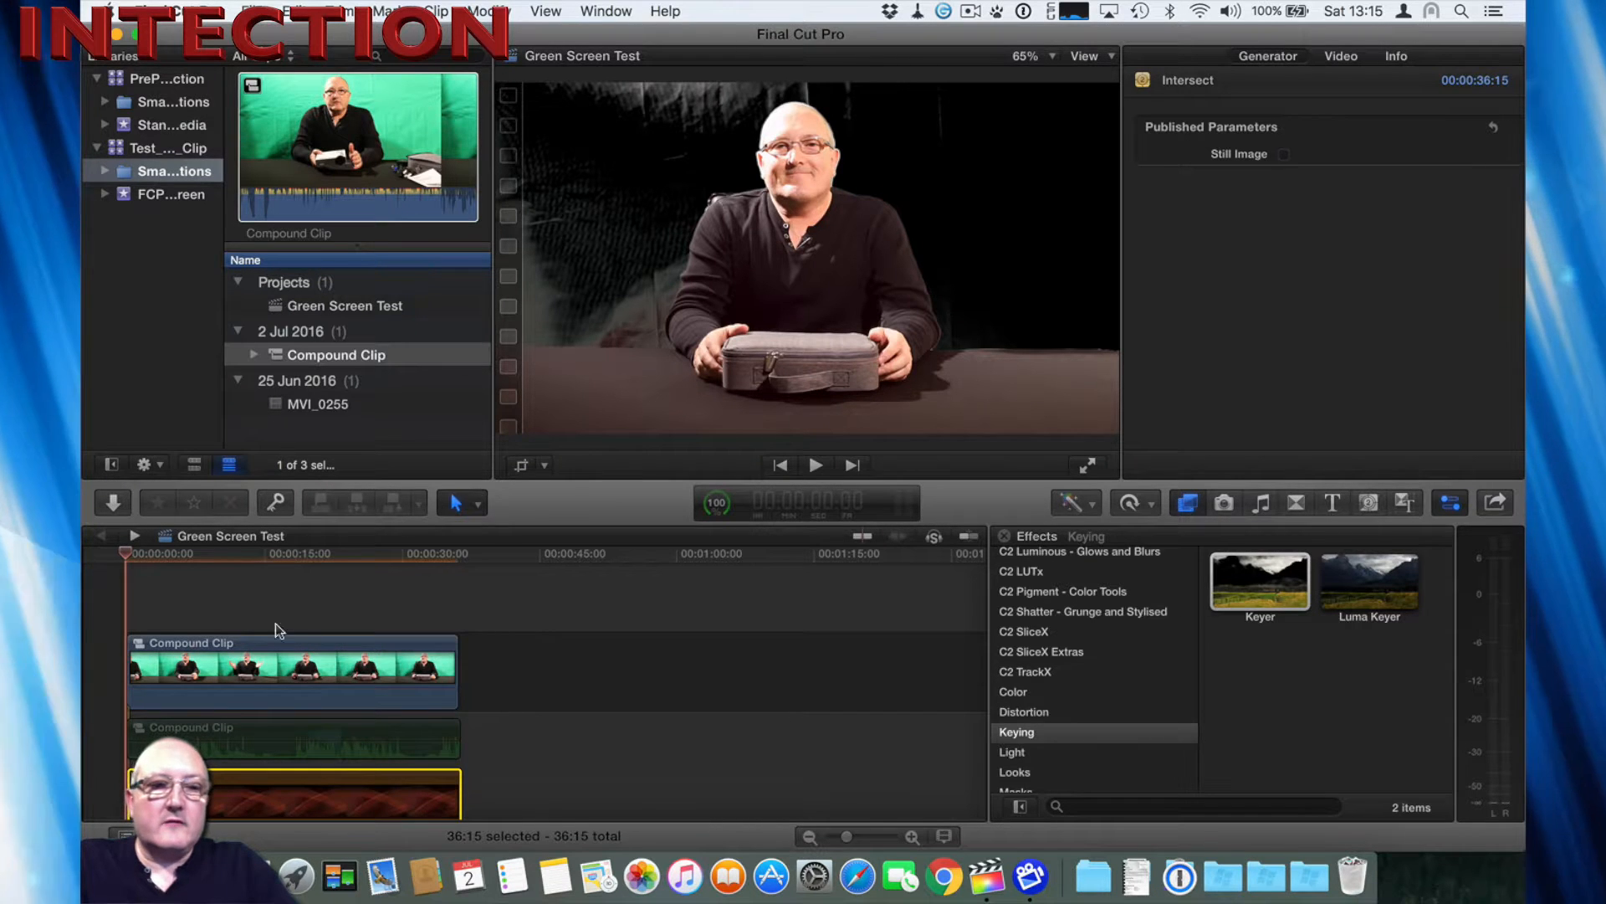
click(279, 645)
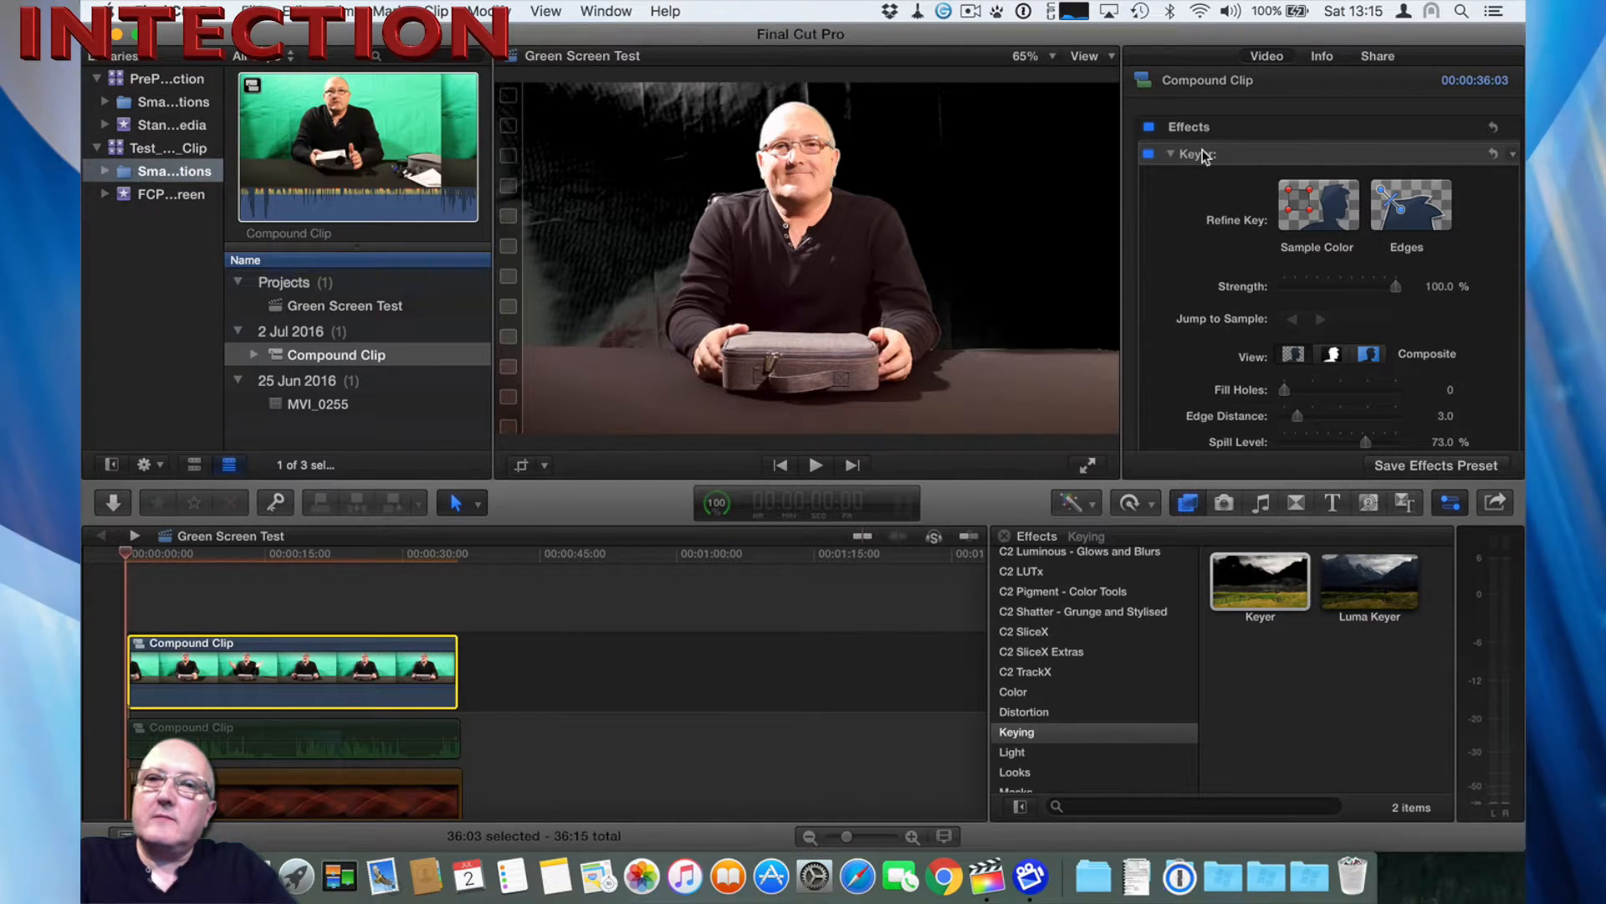
Step: Compare the clip with and without the Keyer, and set the Keyer view to Matte
click(1148, 155)
click(1148, 155)
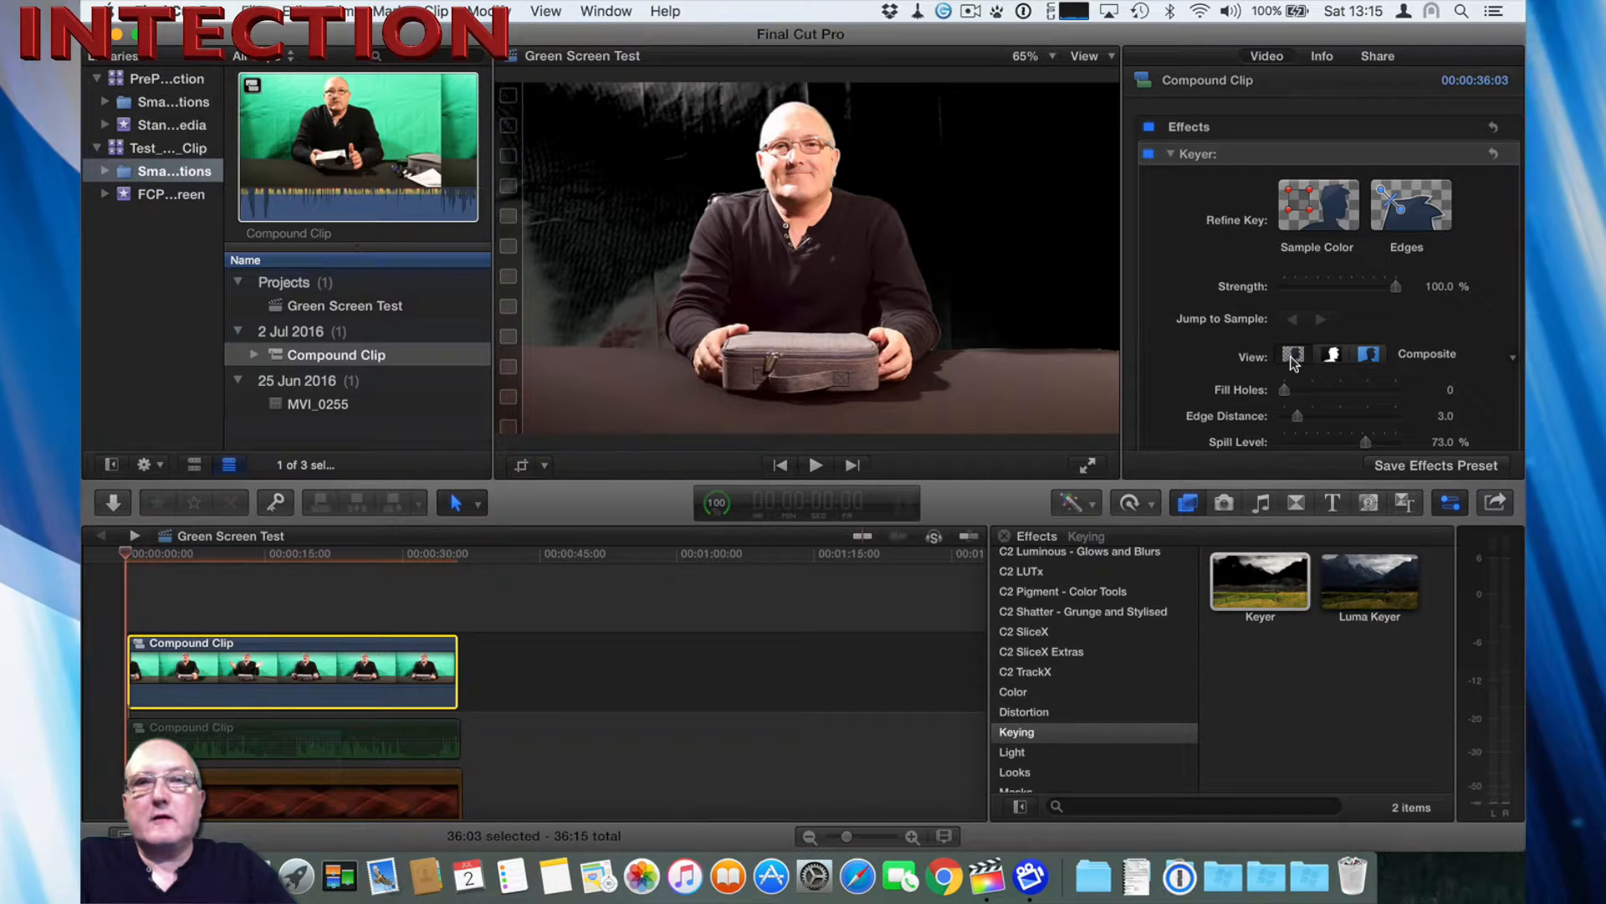
click(1334, 355)
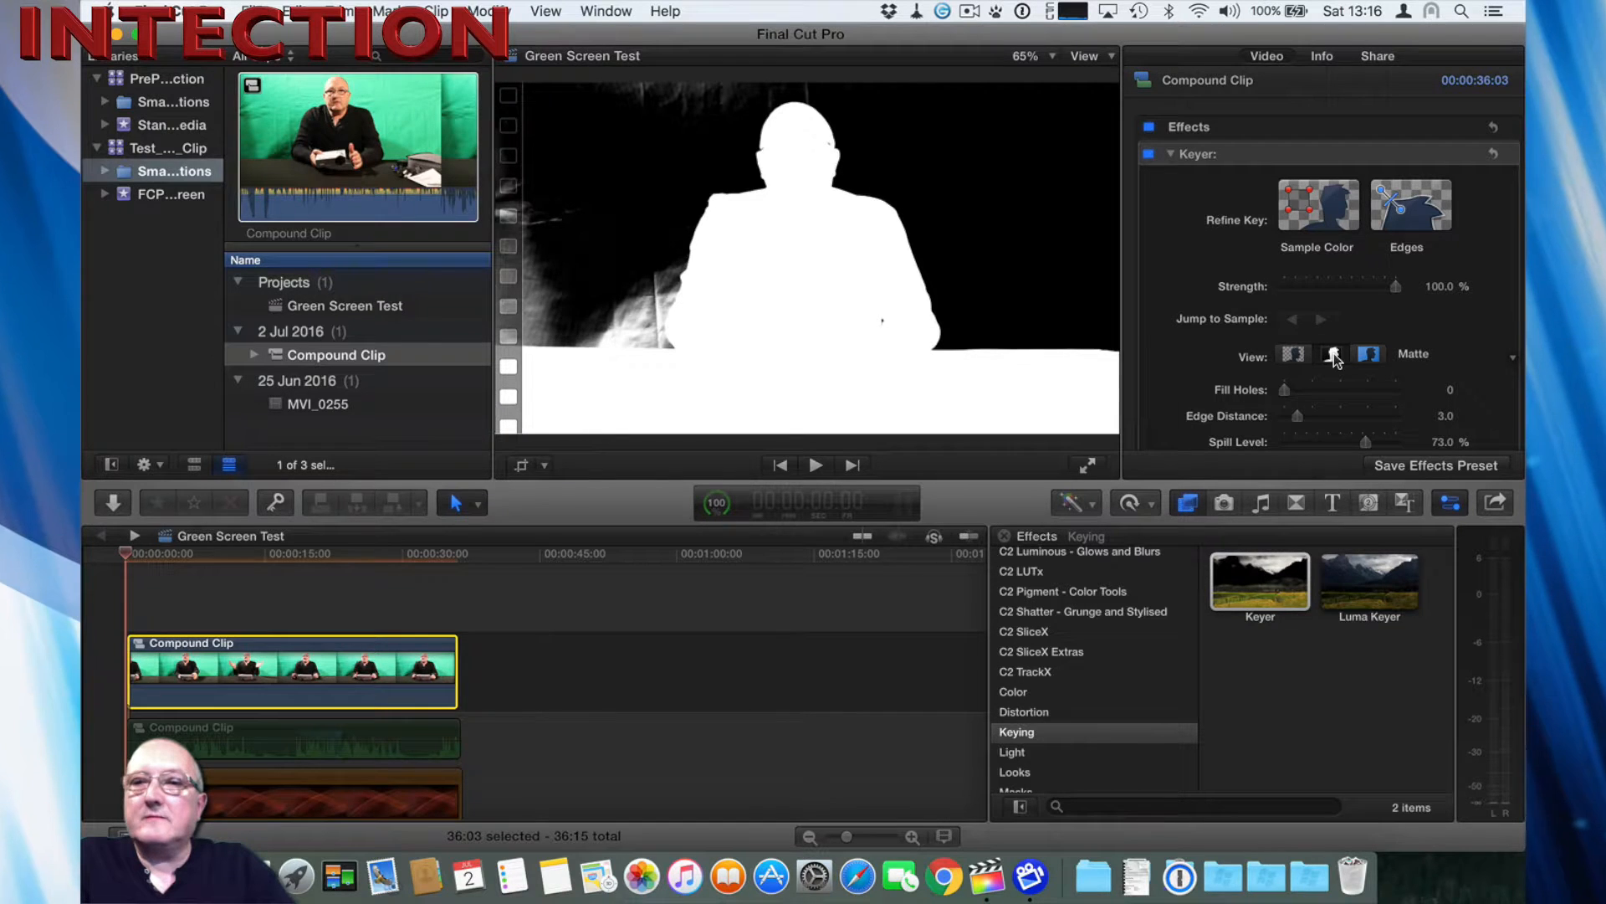
click(1369, 356)
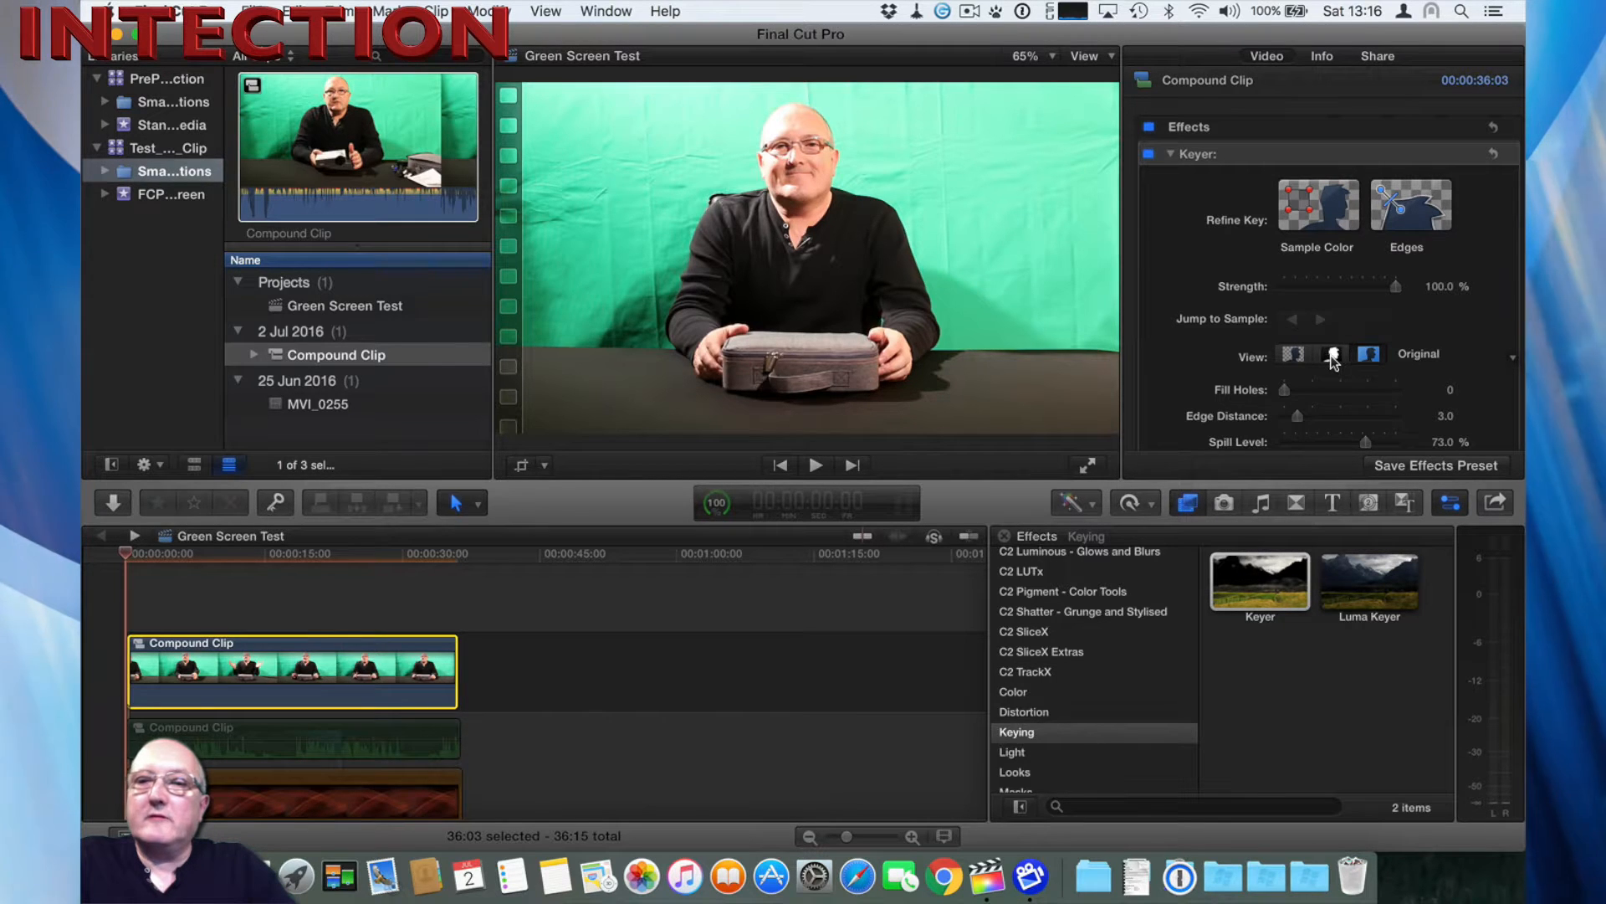
click(1333, 356)
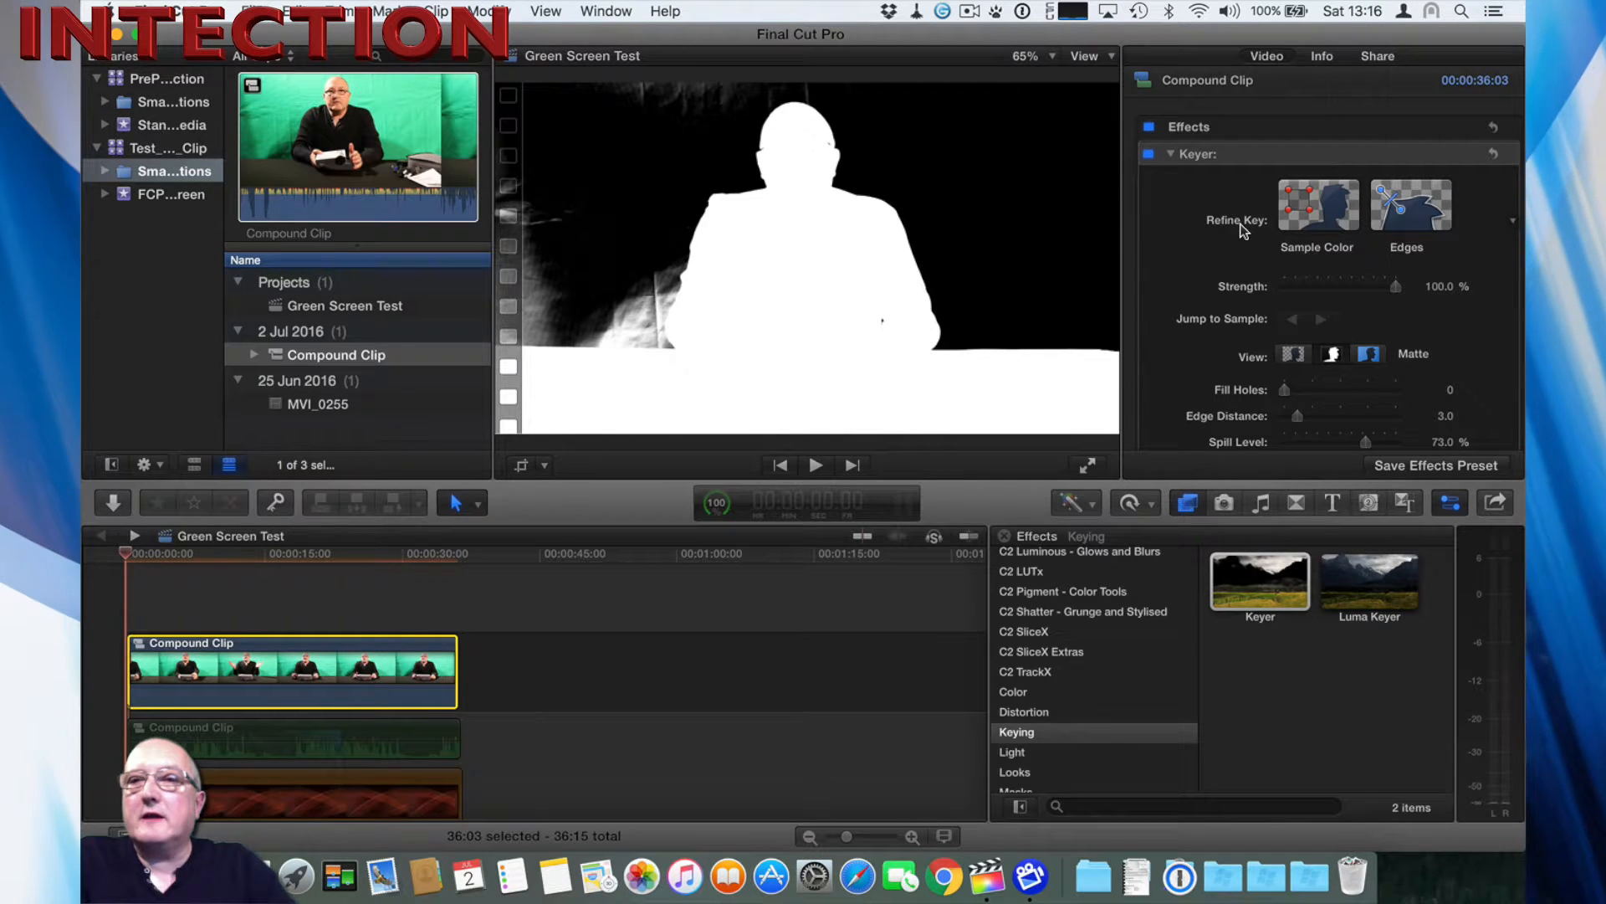
Step: Draw a Keyer sample color rectangle over the grey patches beside the person's arm, extending its lower corner to just above the table edge
click(1311, 208)
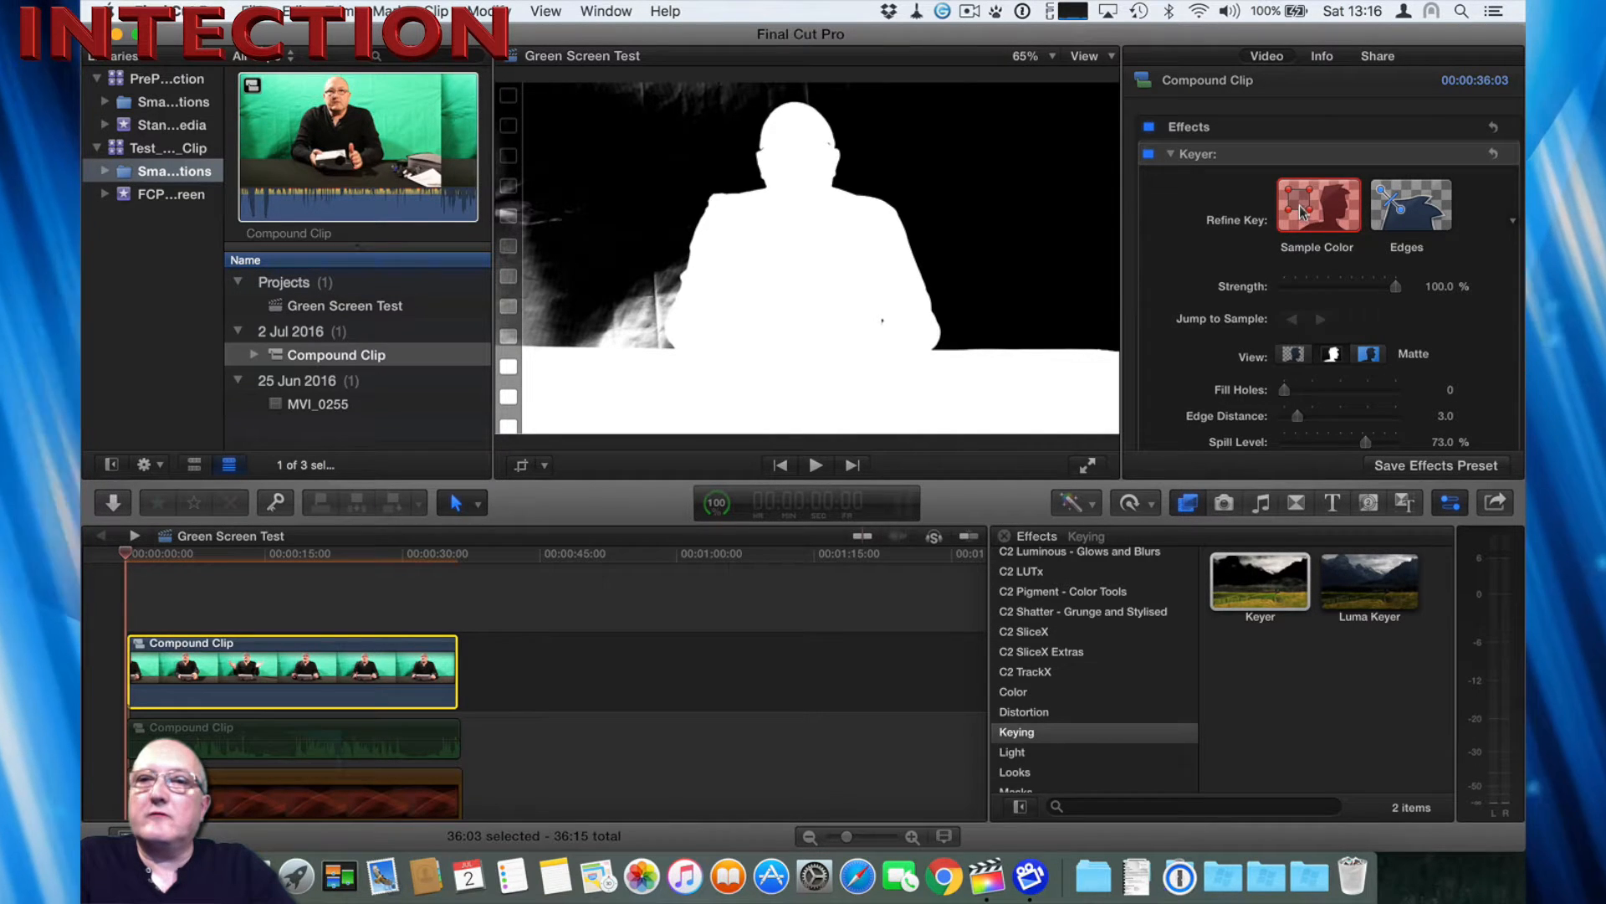
click(1303, 196)
click(1303, 195)
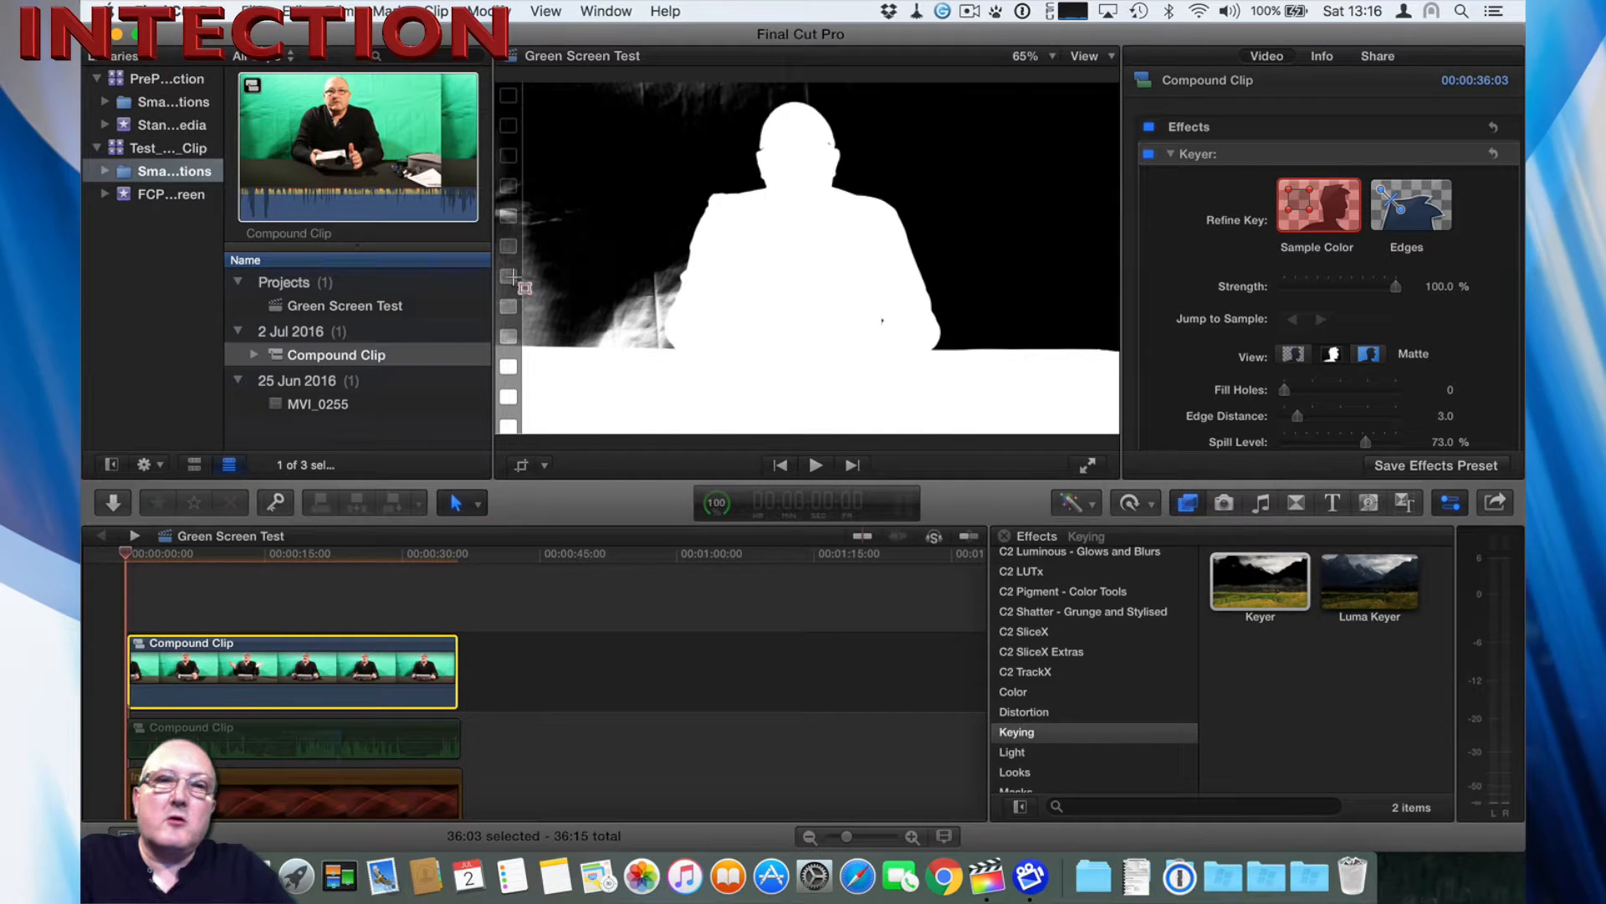
drag(507, 217, 639, 328)
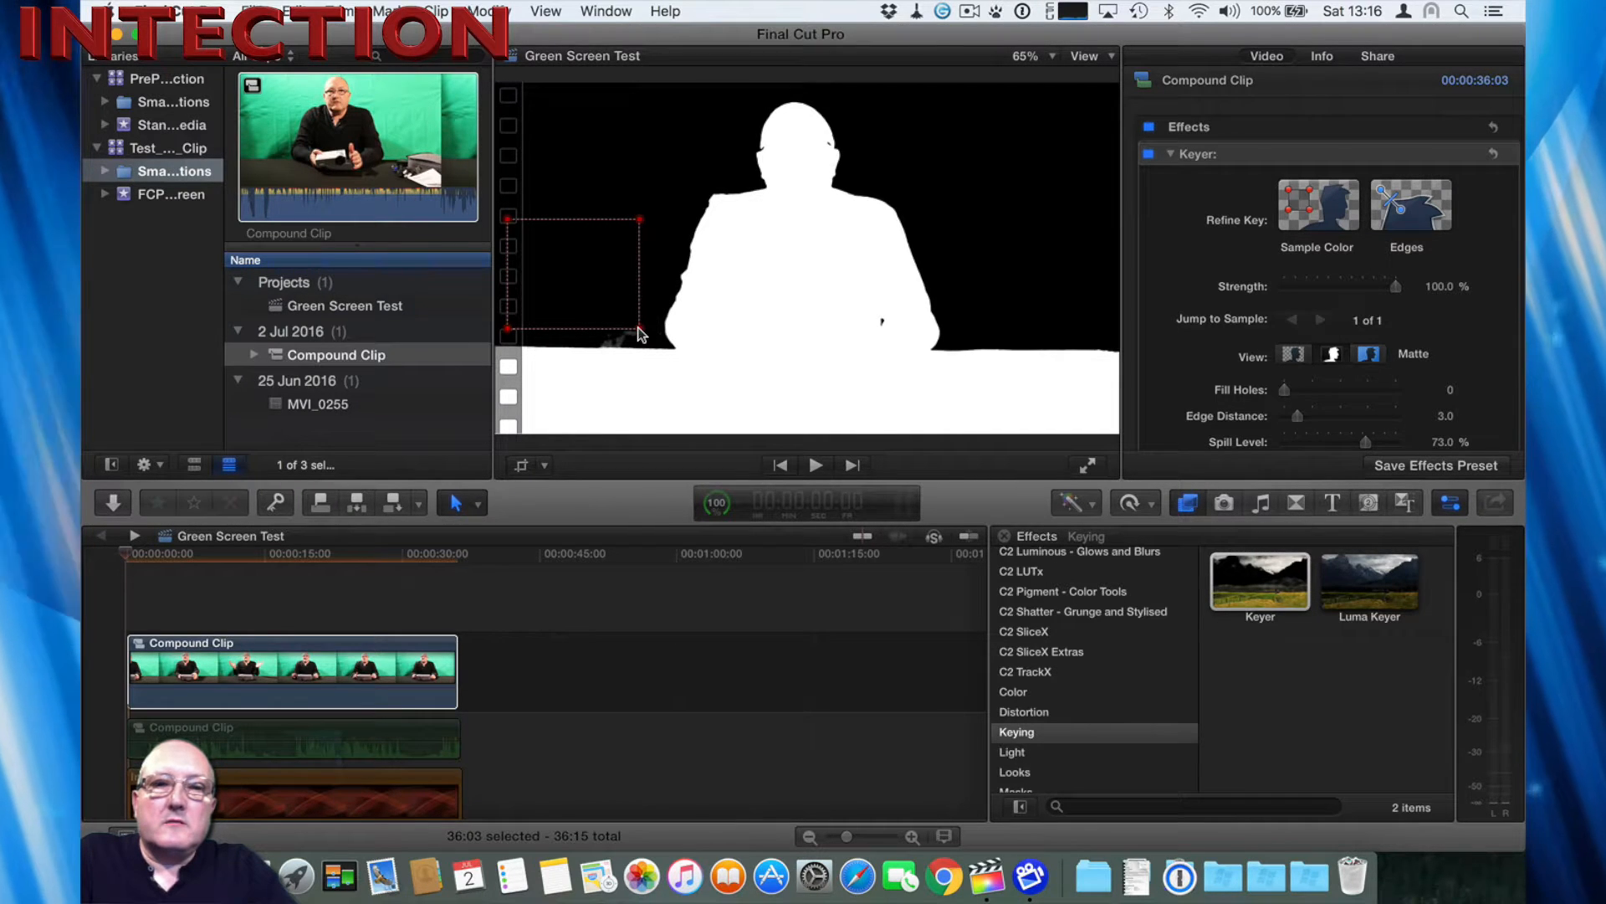
drag(641, 333, 653, 341)
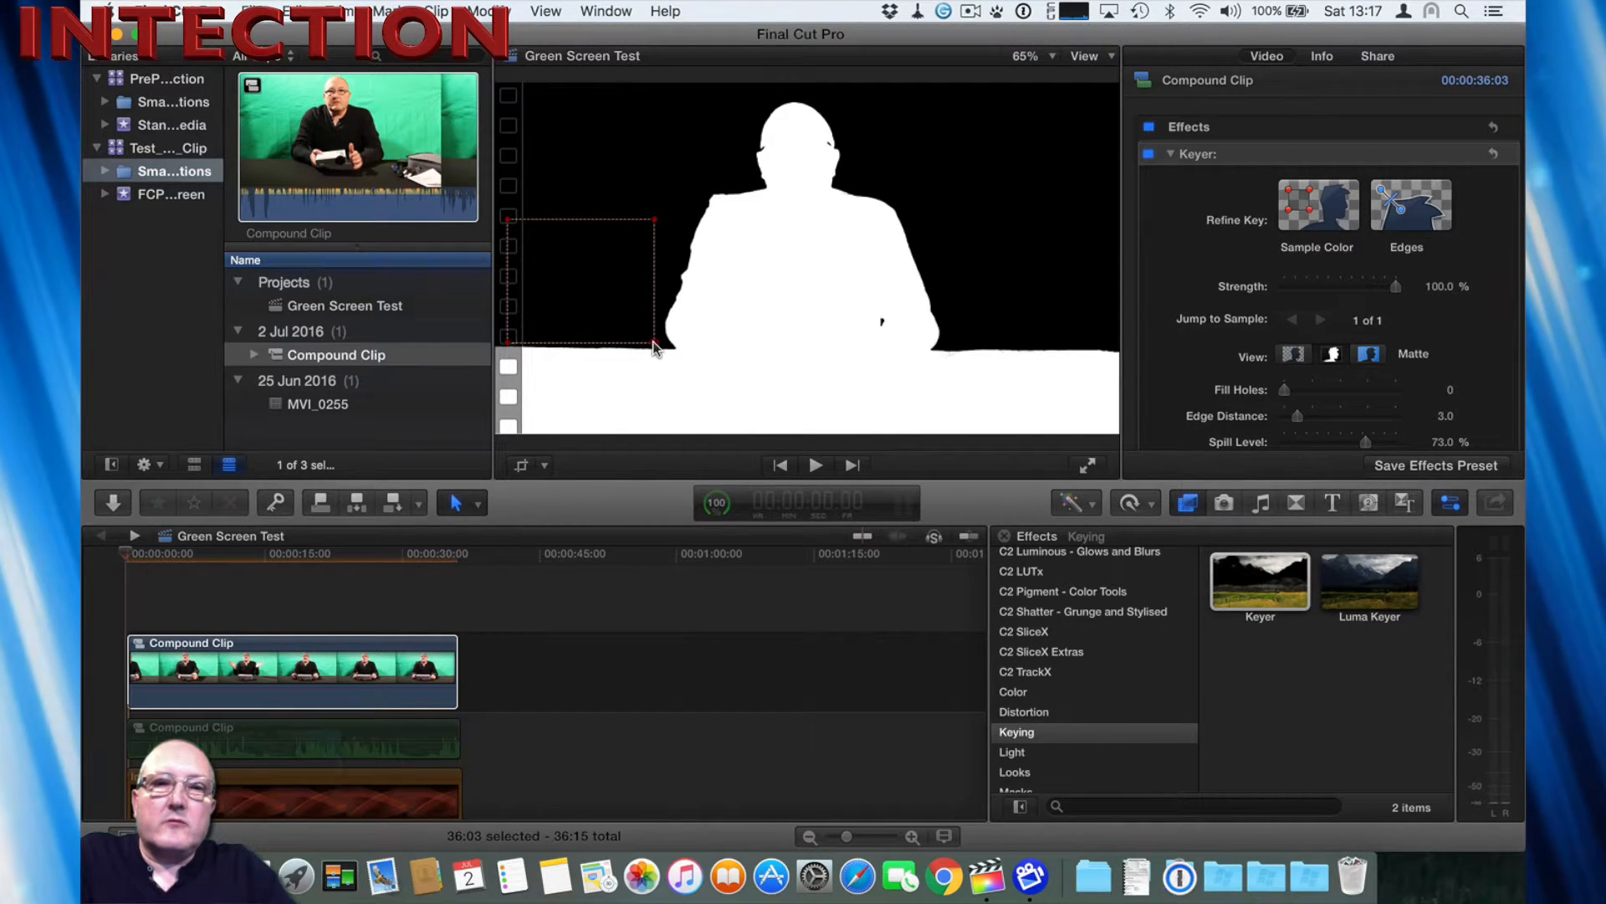
drag(654, 345, 657, 347)
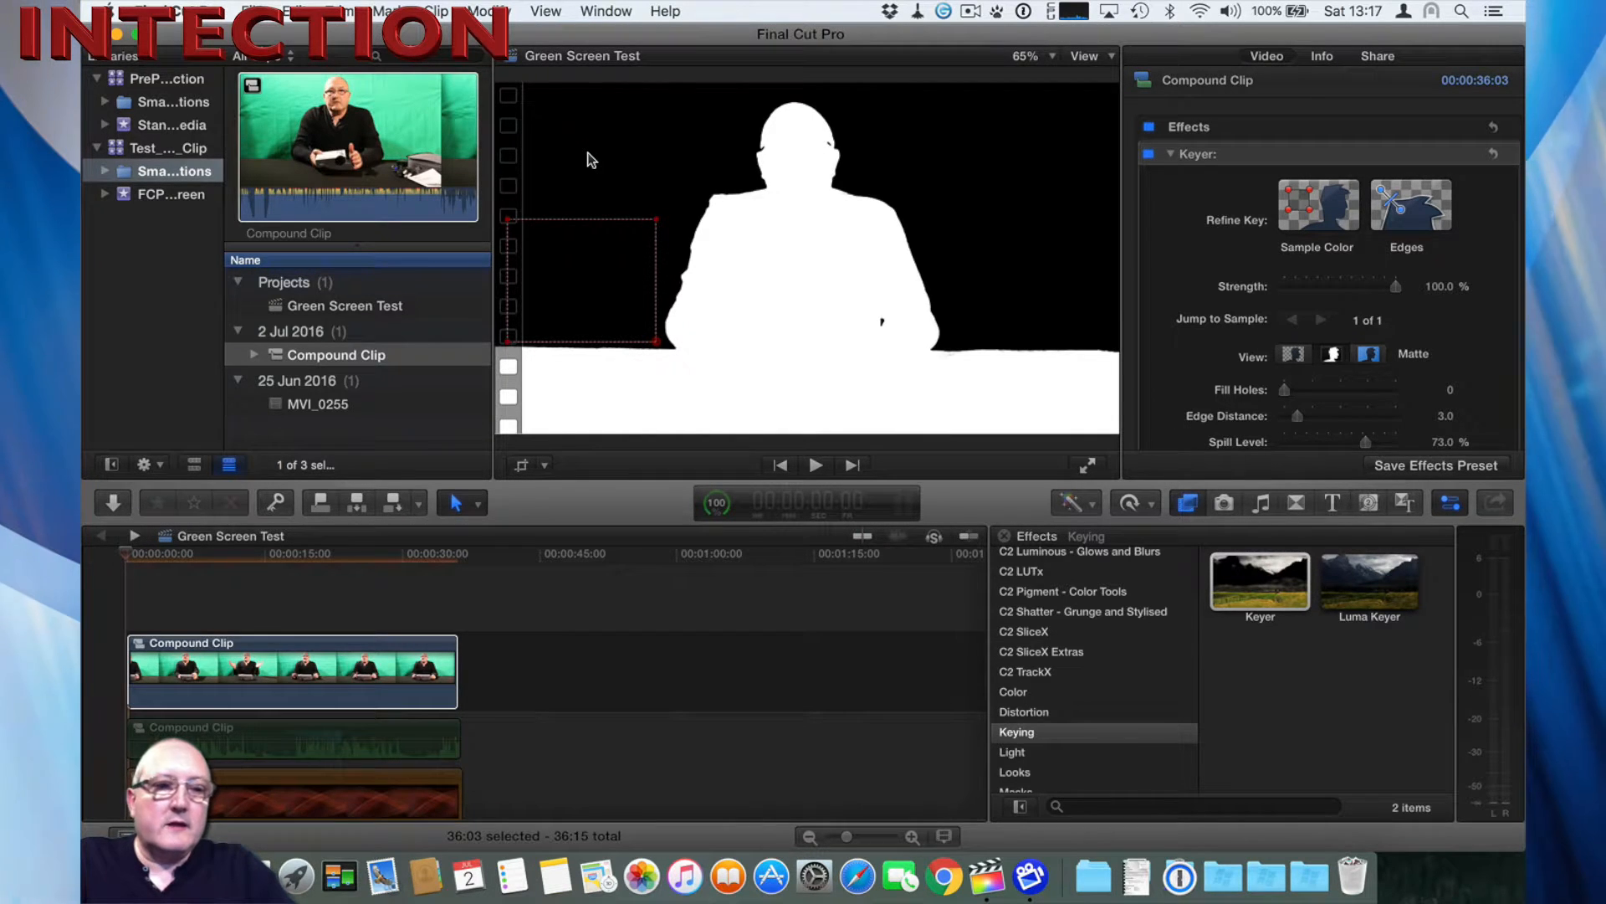
Step: Step forward through the clip's frames to 1:06 and examine the matte for imperfections
key(Right)
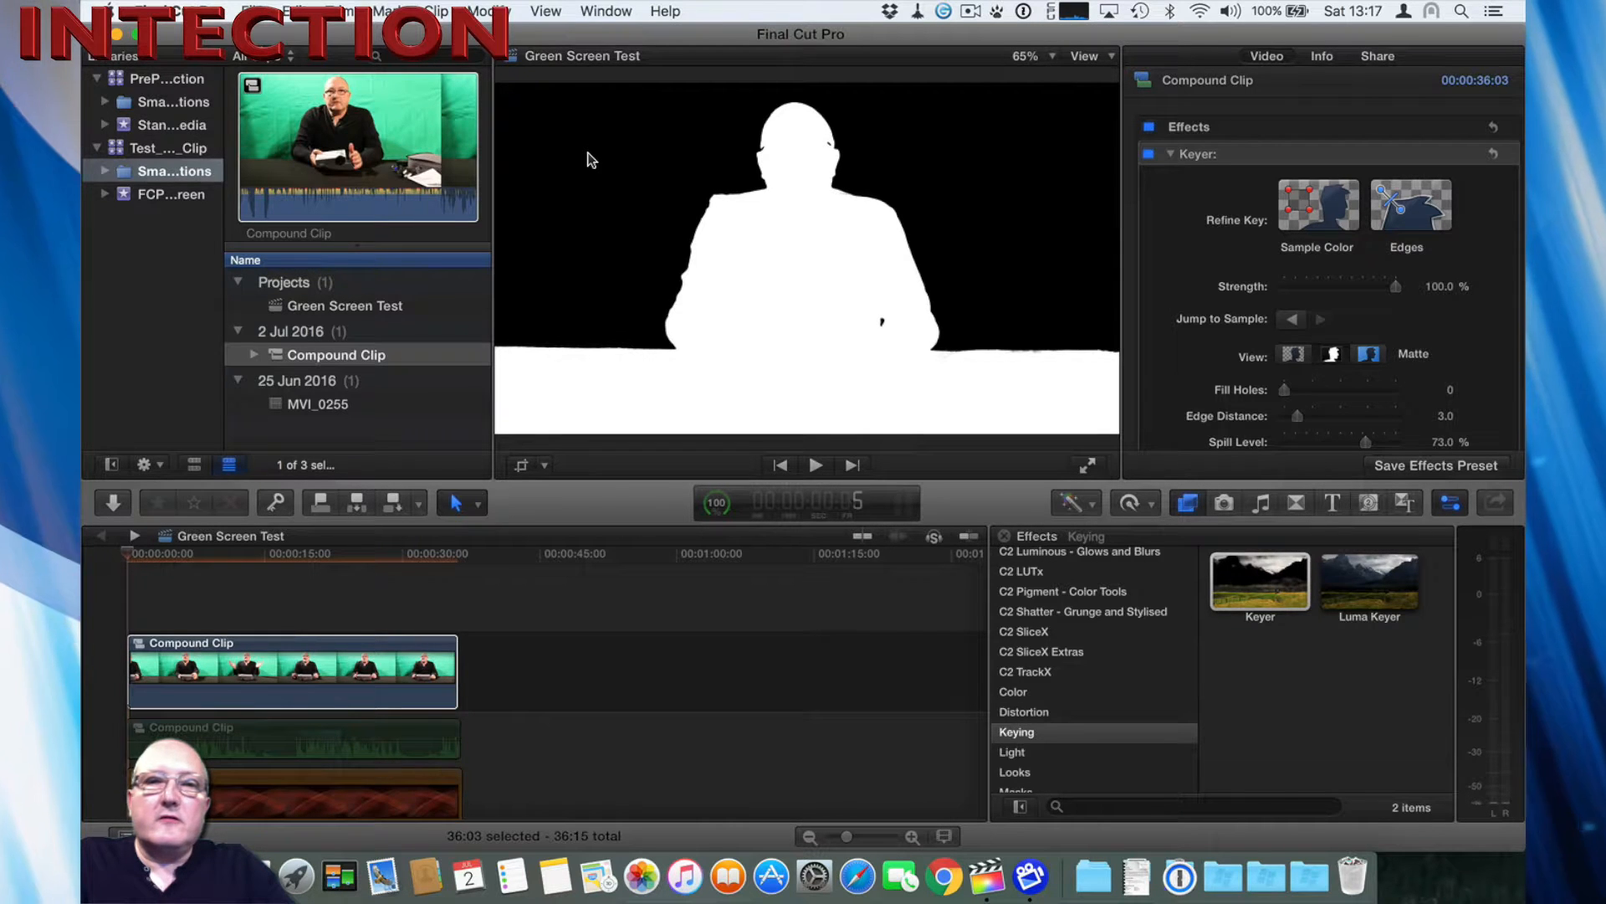
key(shift+Right)
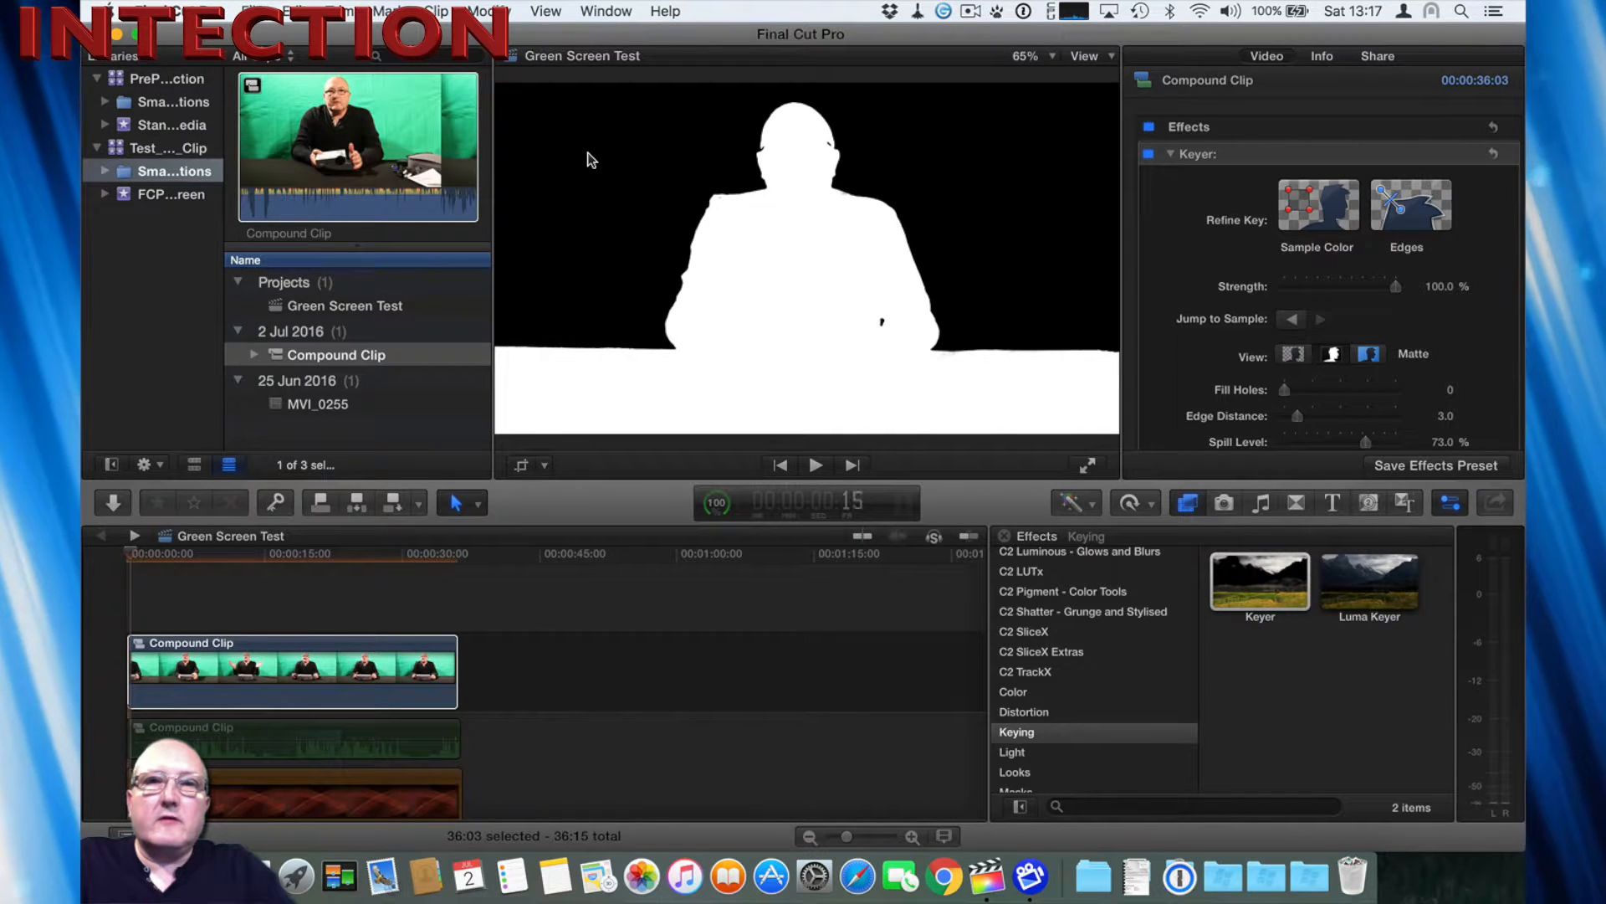
key(Right)
key(Right)
key(Right)
key(Right)
key(Right)
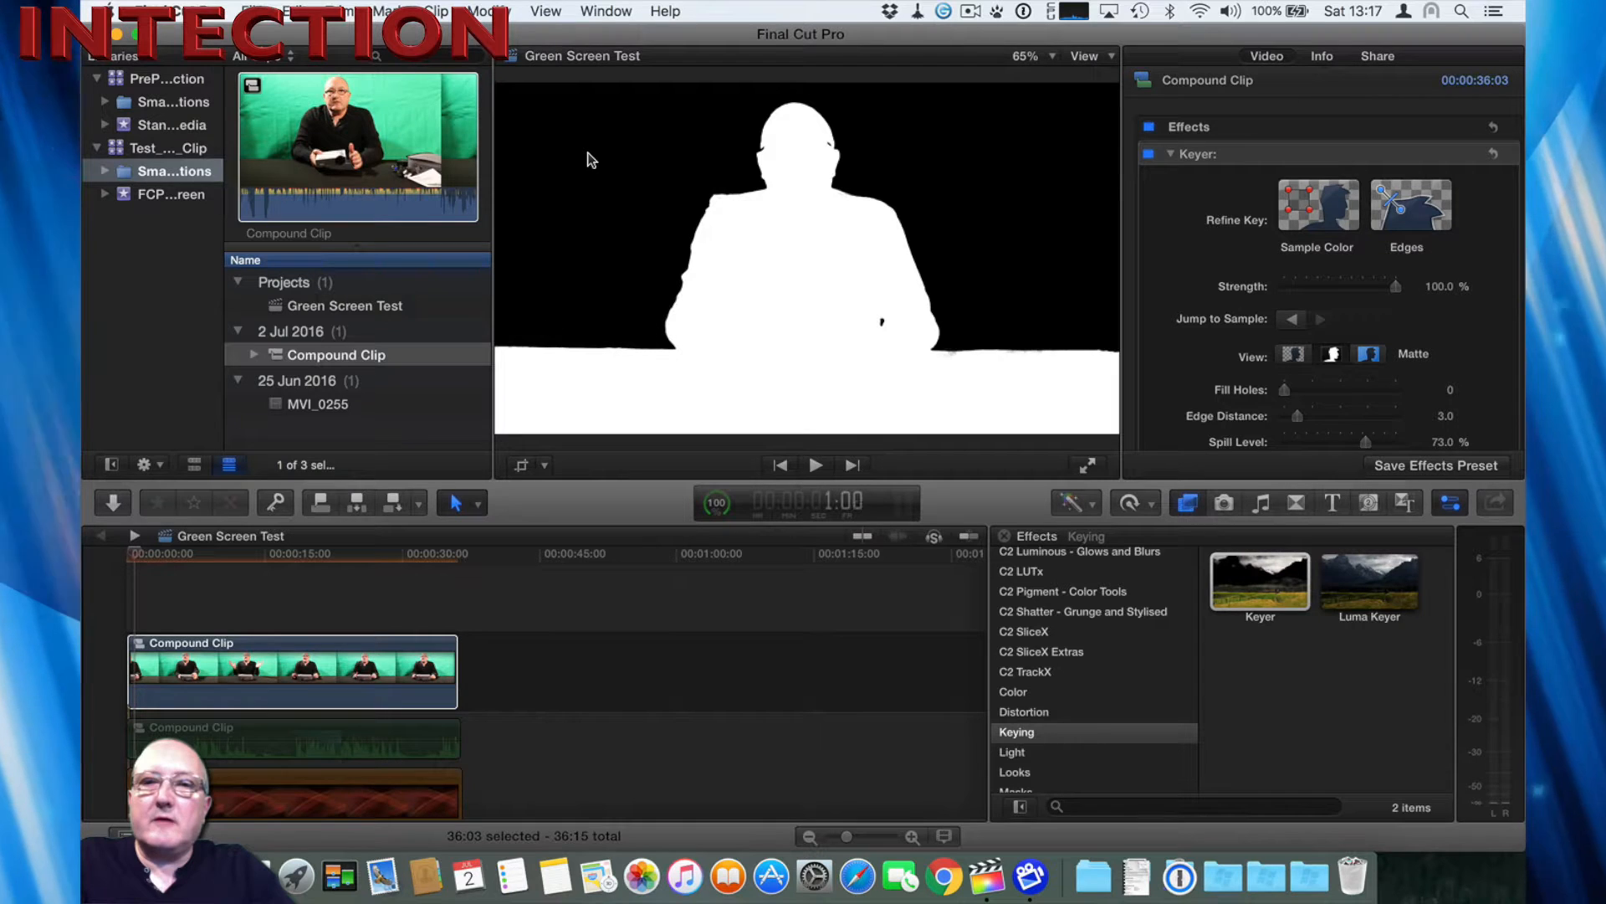
key(Right)
key(Right)
key(Right)
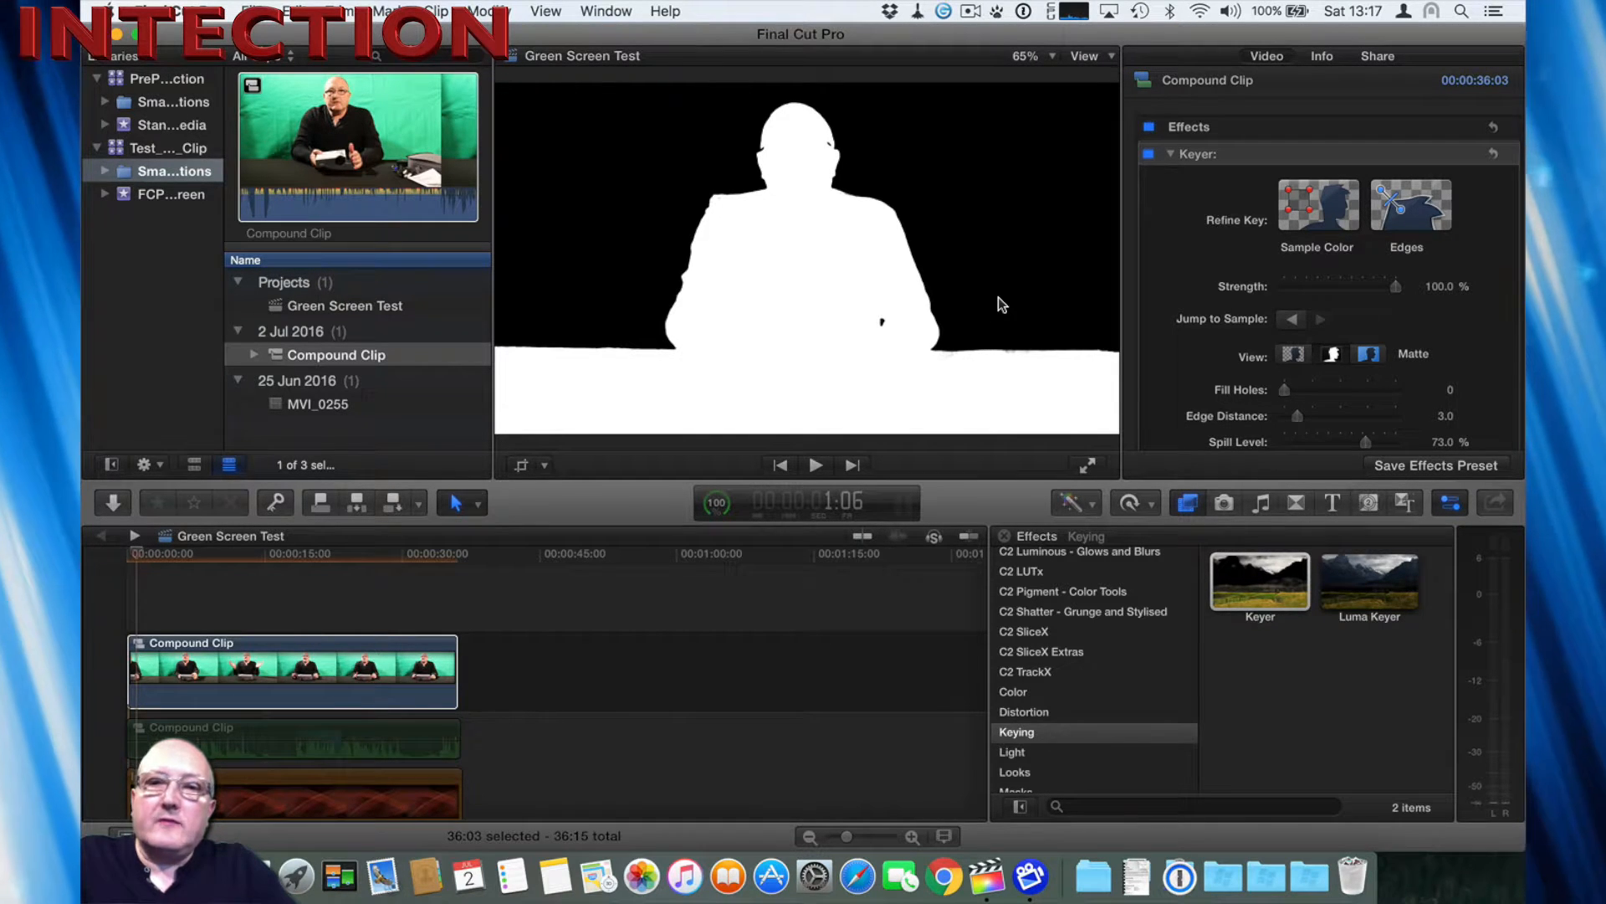
Step: Step forward frame by frame from 1:06 to about 3:02 and examine the matte's table edge and silhouette for flaws
key(Right)
key(Right)
key(Right)
key(Right)
key(Right)
key(Right)
key(Right)
key(Right)
key(Right)
key(Right)
key(Right)
key(Right)
key(Right)
key(Right)
key(Right)
key(Right)
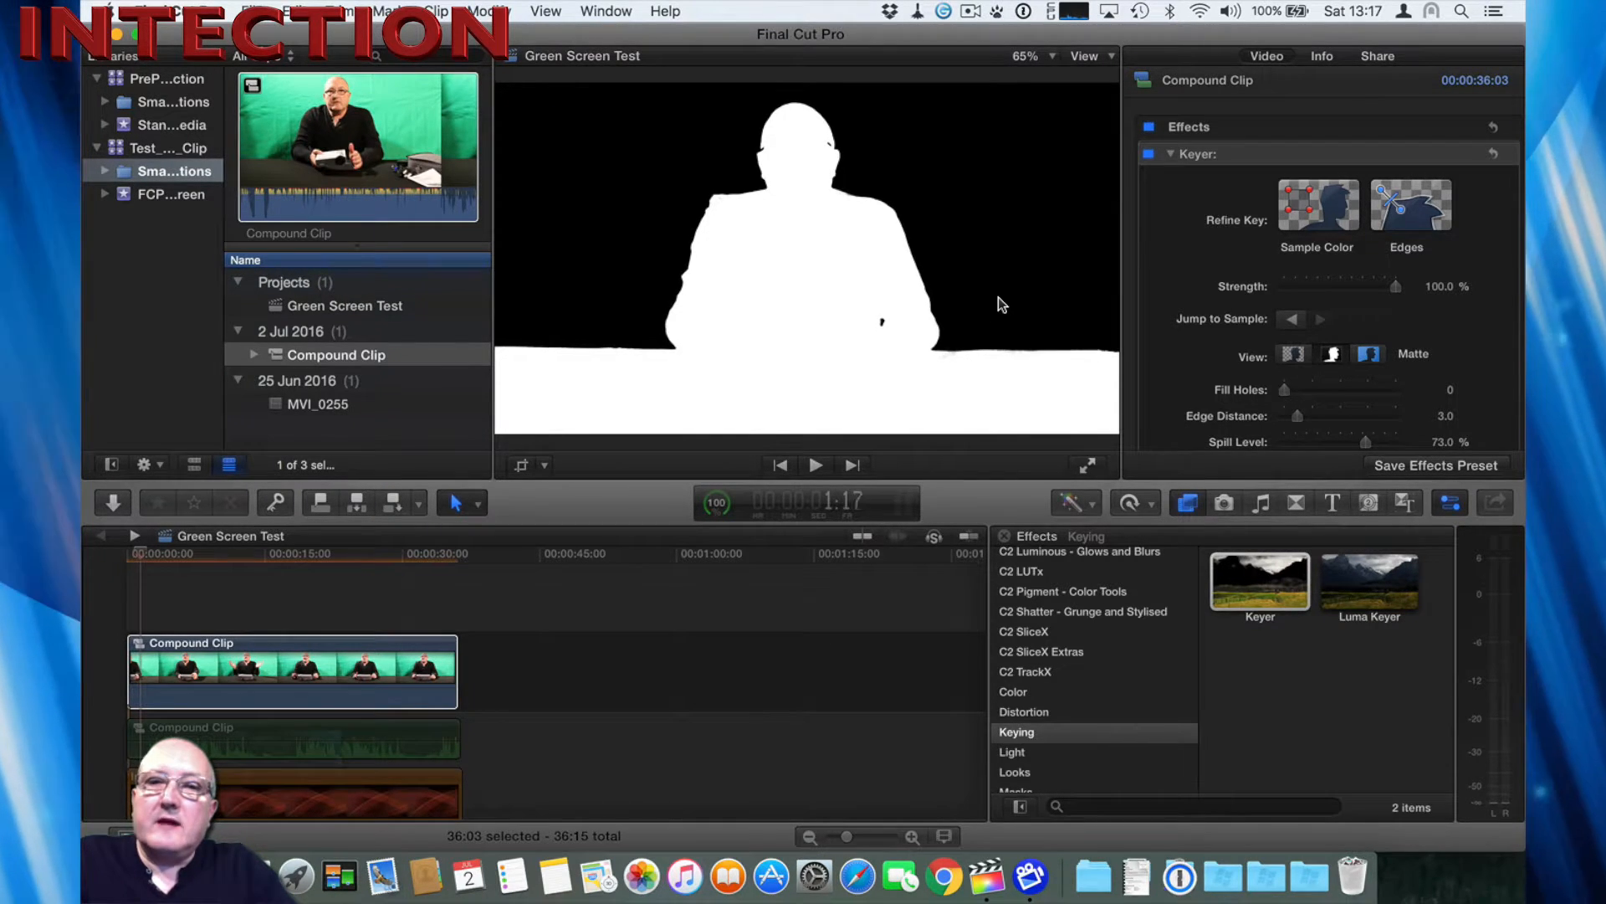
key(Right)
key(Right)
key(Right)
key(Right)
key(Right)
key(Right)
key(Right)
key(Right)
key(Right)
key(Right)
key(Right)
key(Right)
key(Right)
key(Right)
key(Right)
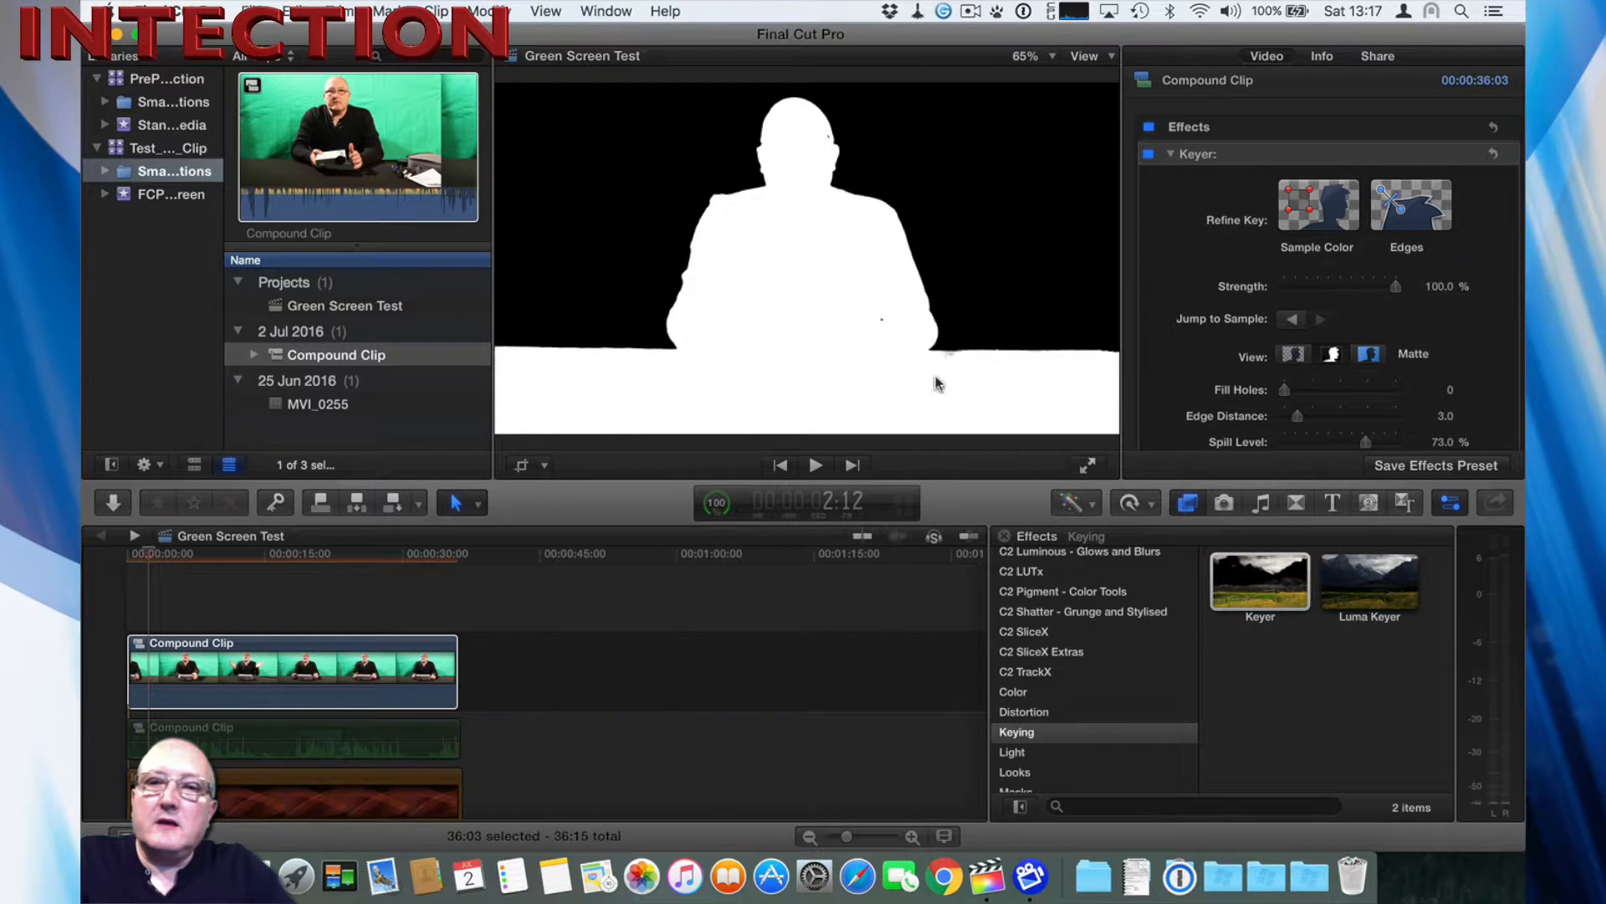
key(Right)
key(Right)
key(Right)
key(Right)
key(Right)
key(Right)
key(Right)
key(Right)
key(Right)
key(Right)
key(Right)
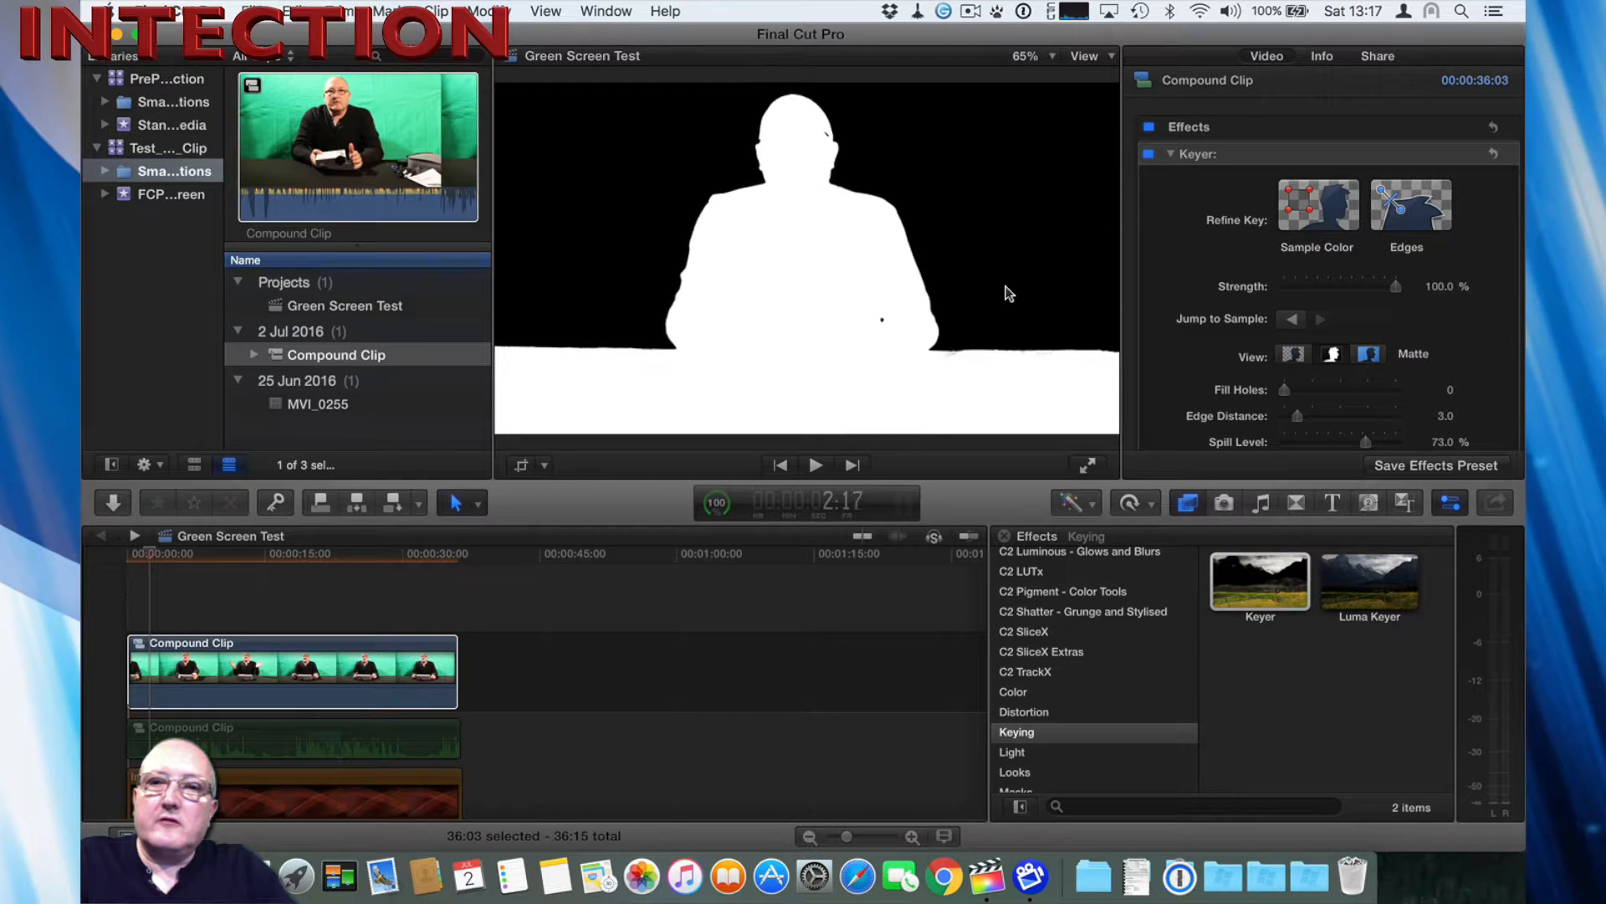
key(Right)
key(Right)
key(Right)
key(Right)
key(Right)
key(Right)
key(Right)
key(Right)
key(Right)
key(Right)
key(Right)
key(Right)
key(Right)
key(Right)
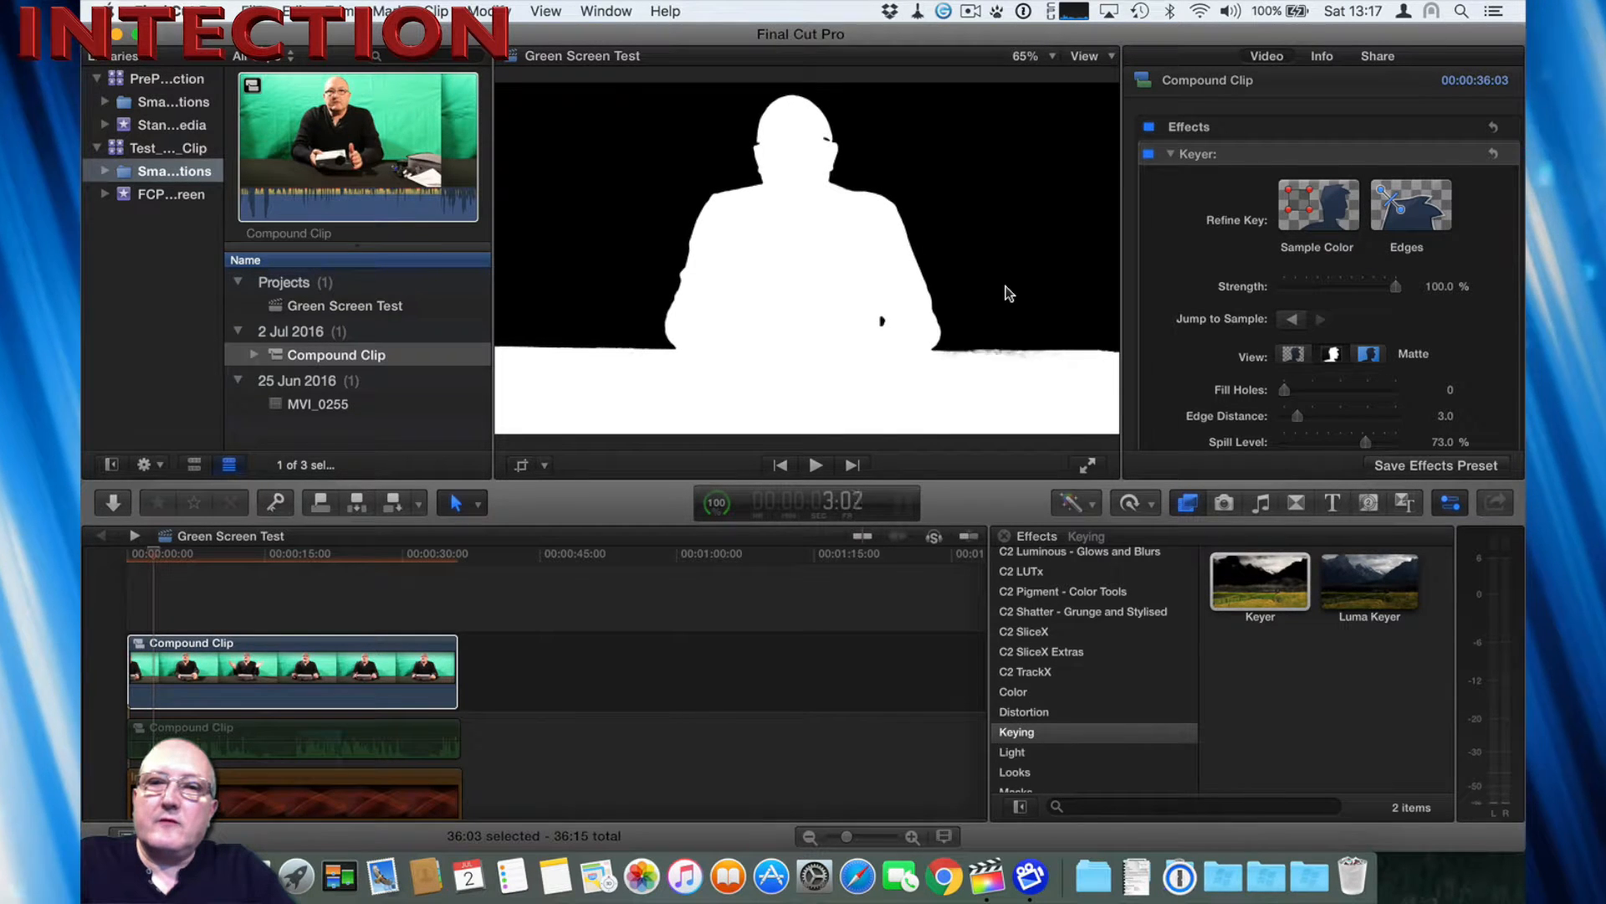
Step: Step back and forth through the frames around 3:05 and compare the matte along the table edge beside the person's arm
key(Left)
key(Left)
key(Left)
key(Left)
key(Left)
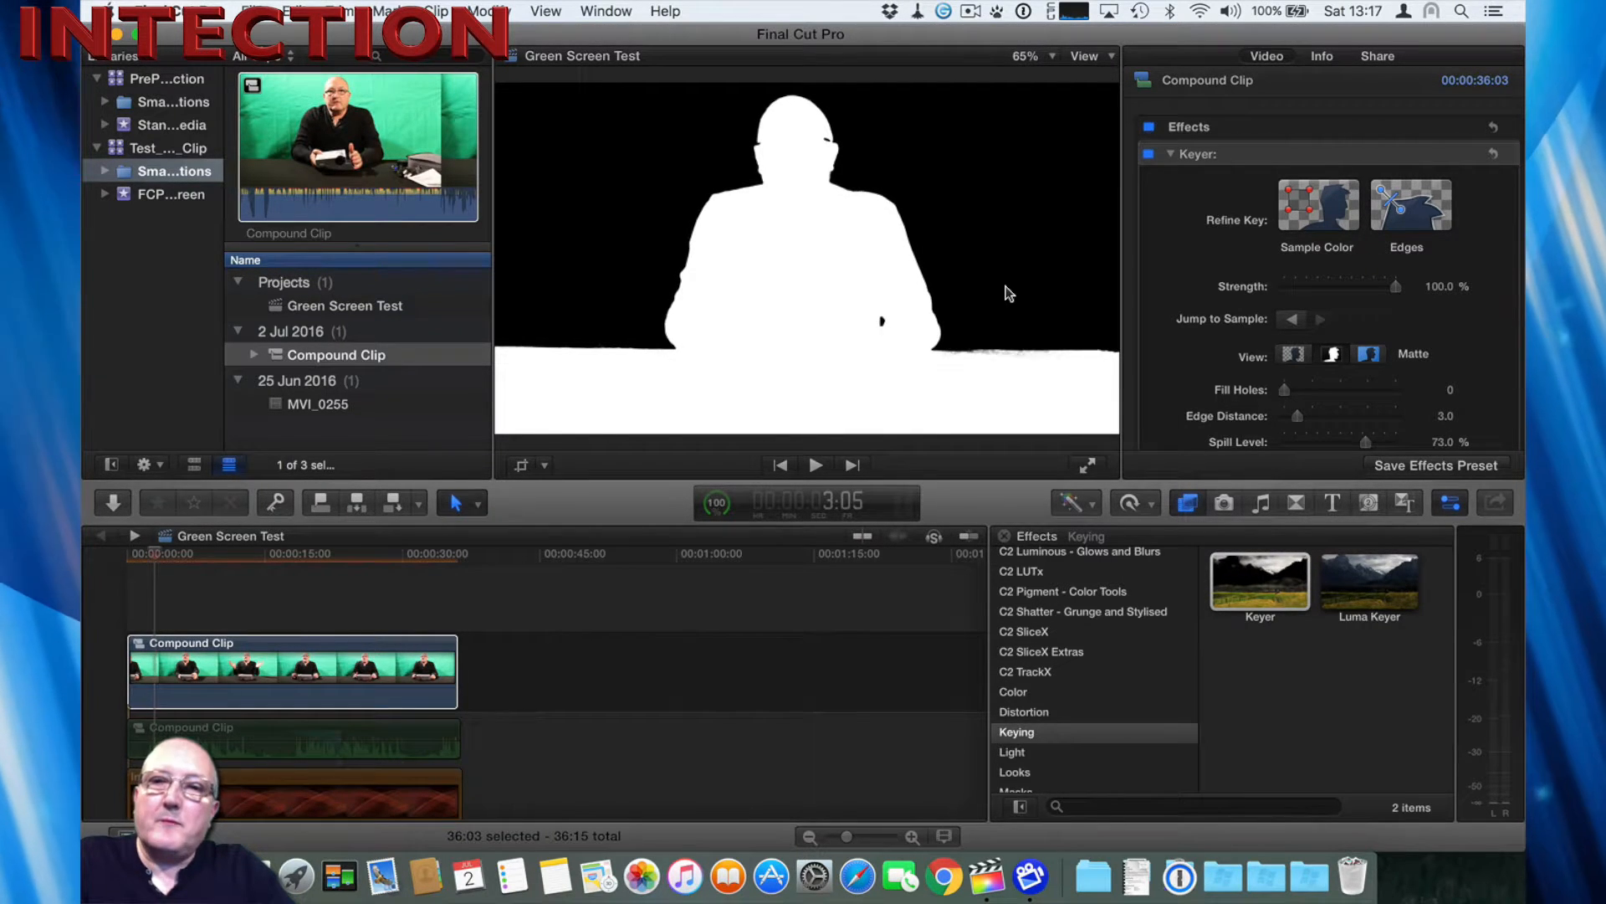
key(Right)
key(Right)
key(Right)
key(Right)
key(Right)
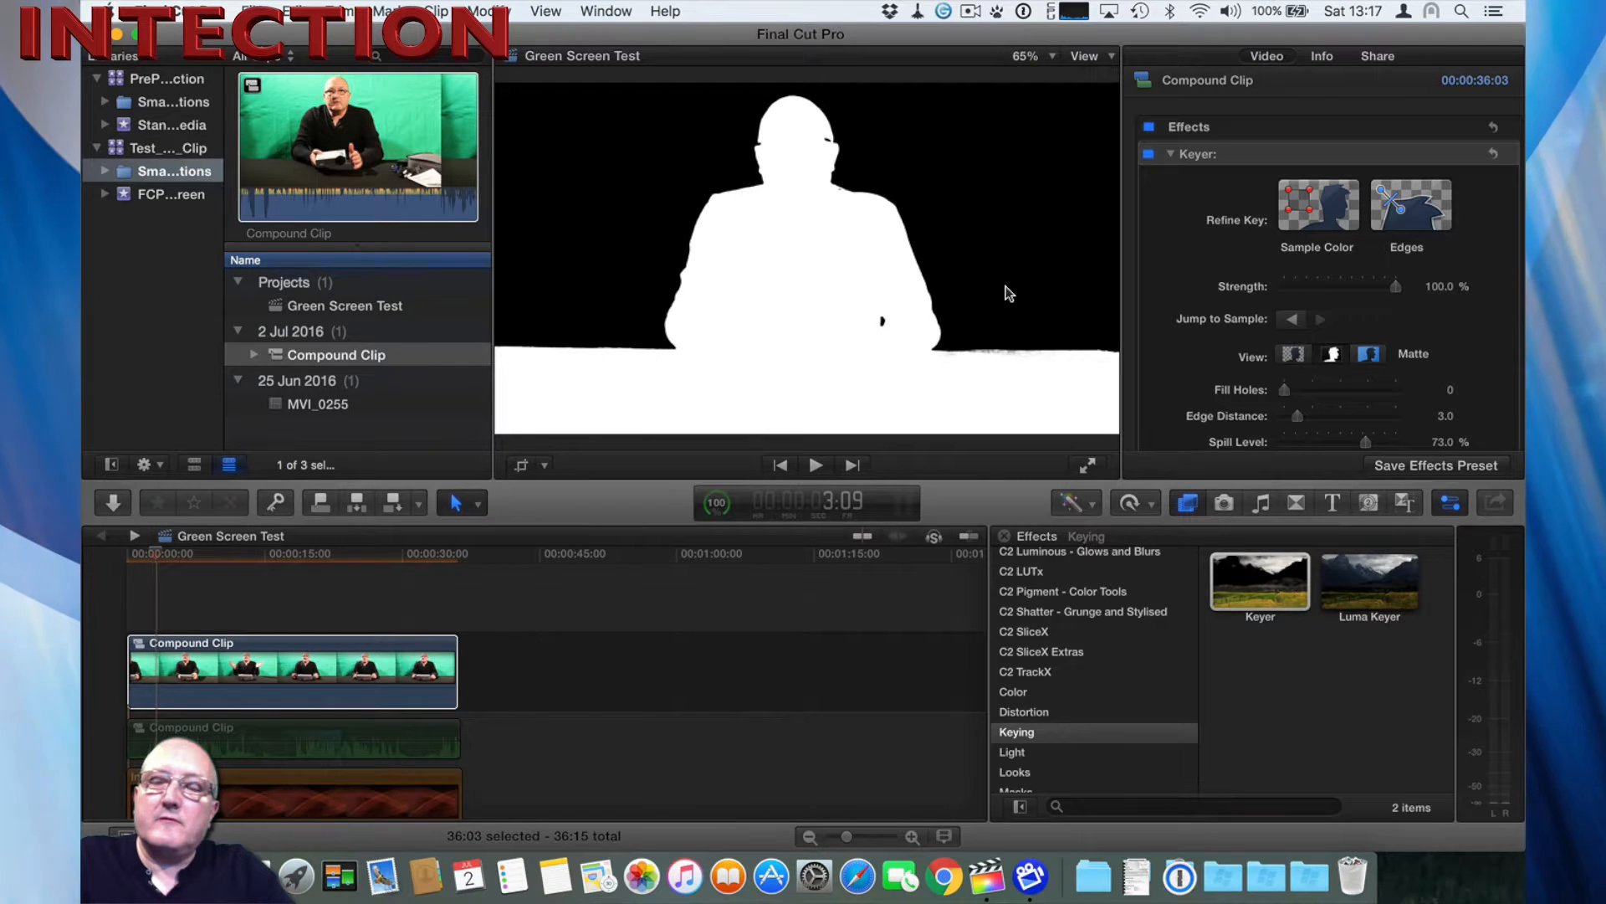
key(Left)
key(Left)
key(Left)
key(Left)
key(Left)
key(Left)
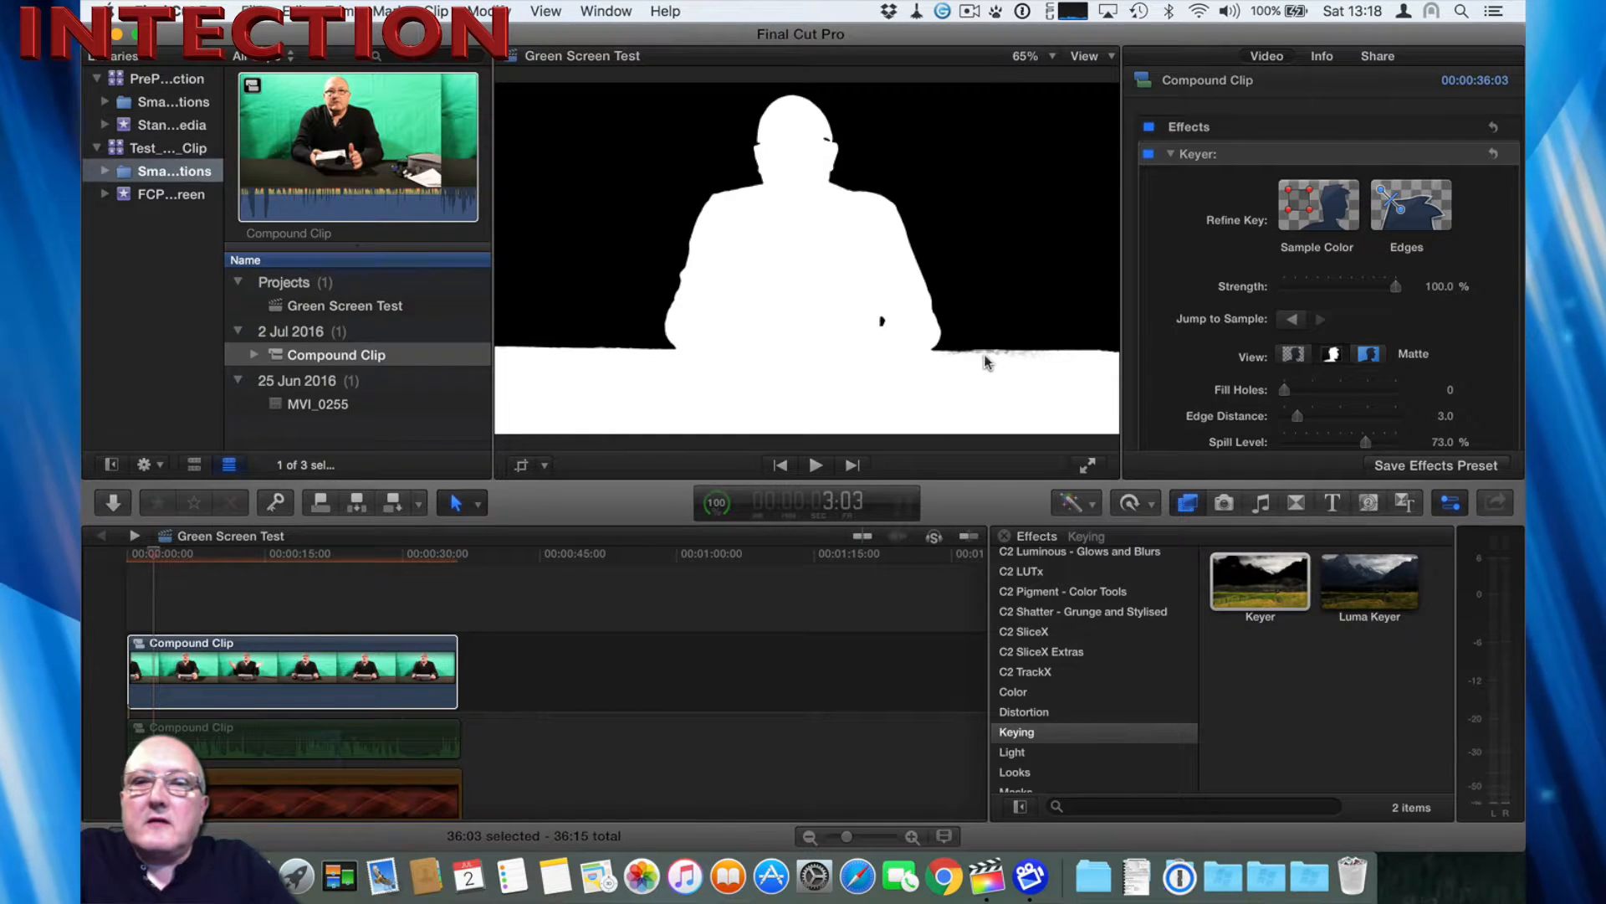
key(Right)
key(Right)
key(Right)
key(Right)
key(Right)
key(Right)
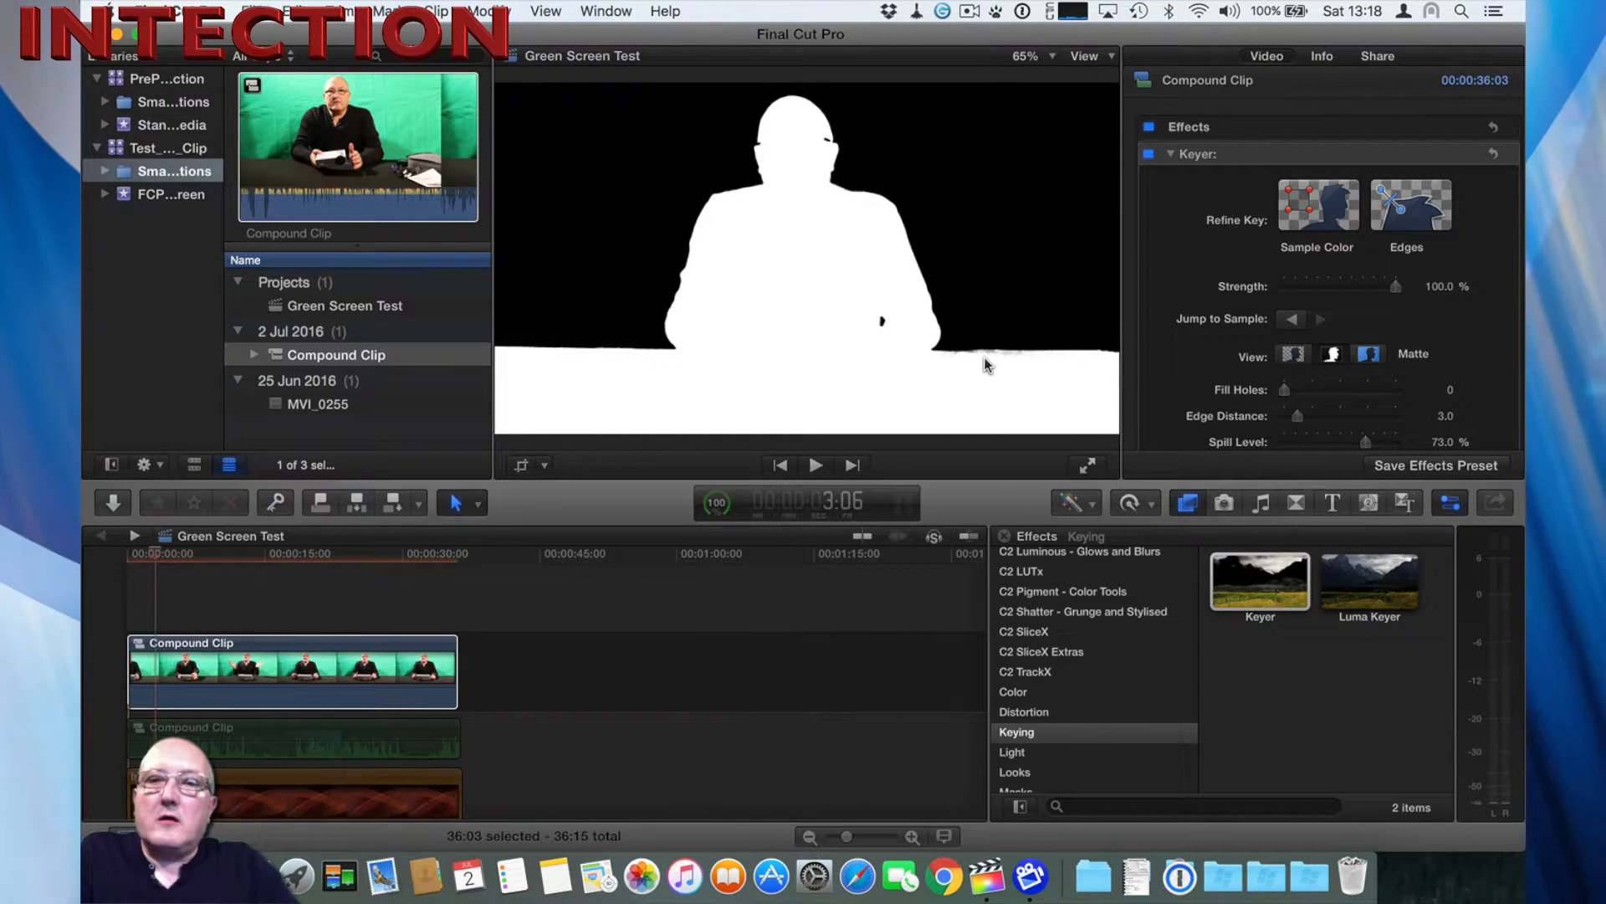
key(Left)
key(Left)
key(Left)
key(Left)
key(Left)
key(Left)
key(Left)
key(Left)
key(Left)
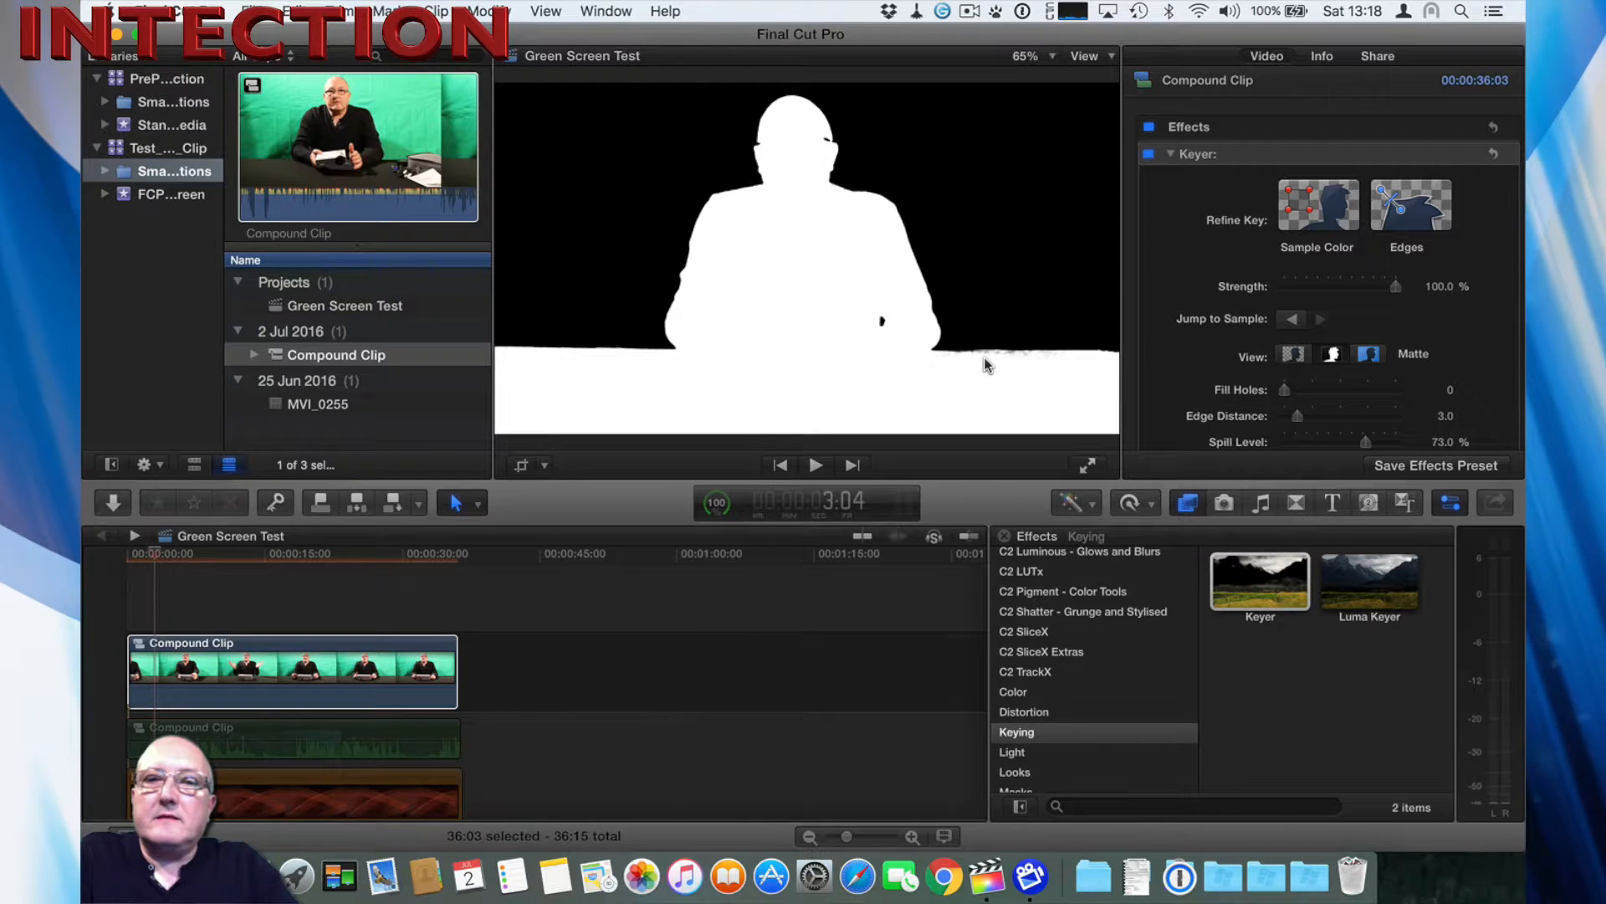
key(Right)
key(Right)
key(Right)
key(Right)
key(Right)
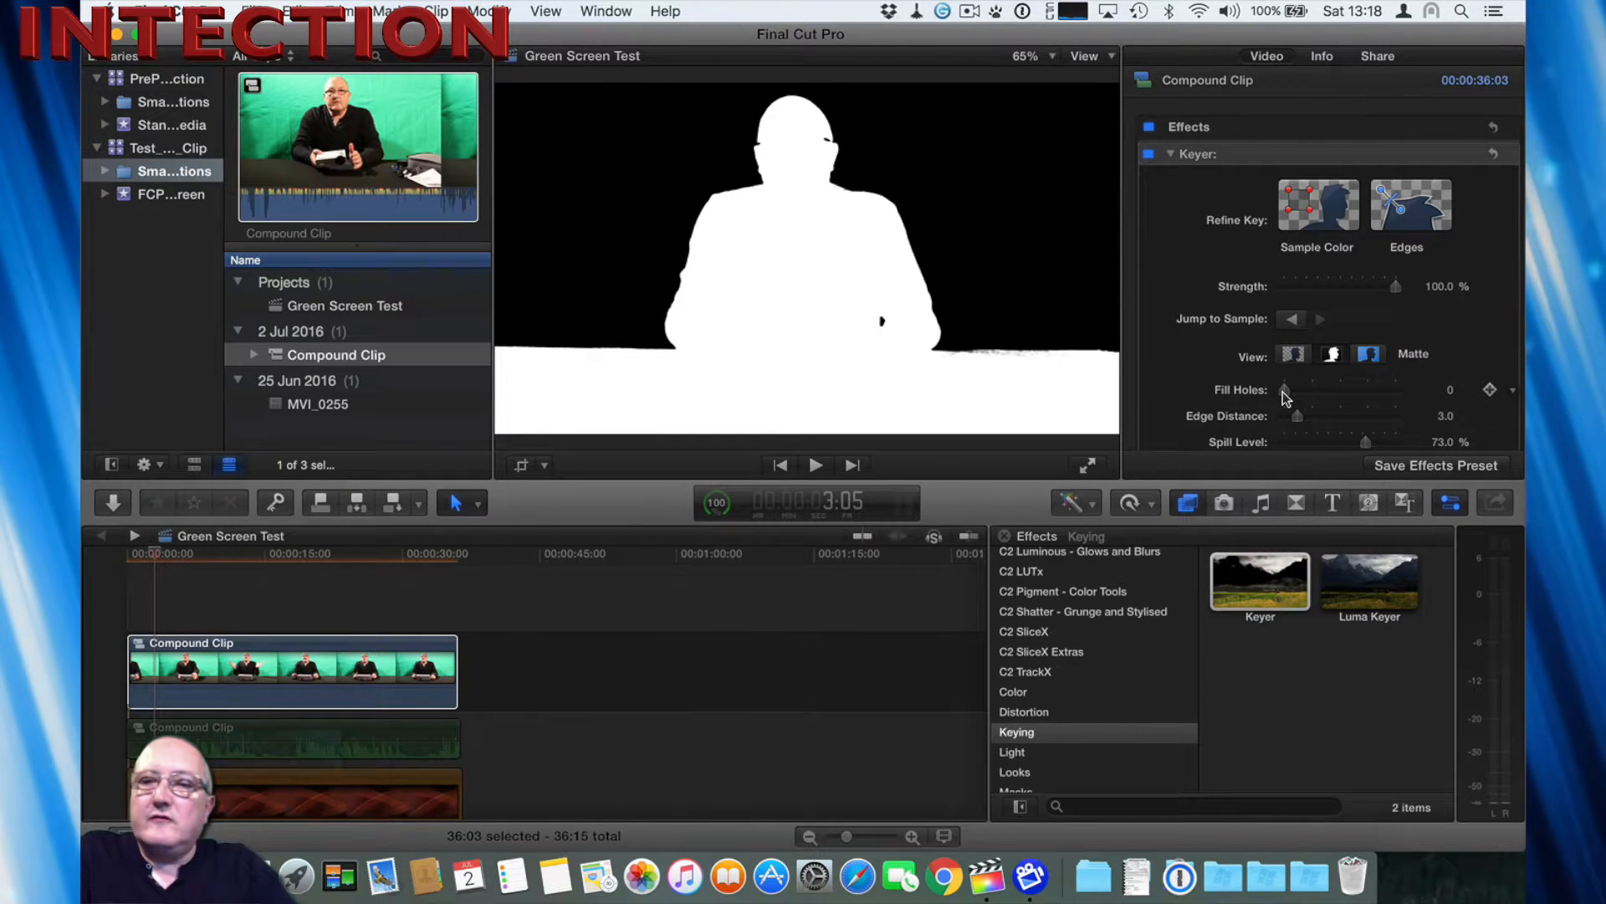
Step: Set the Keyer's Fill Holes to 0.85
drag(1289, 396, 1291, 397)
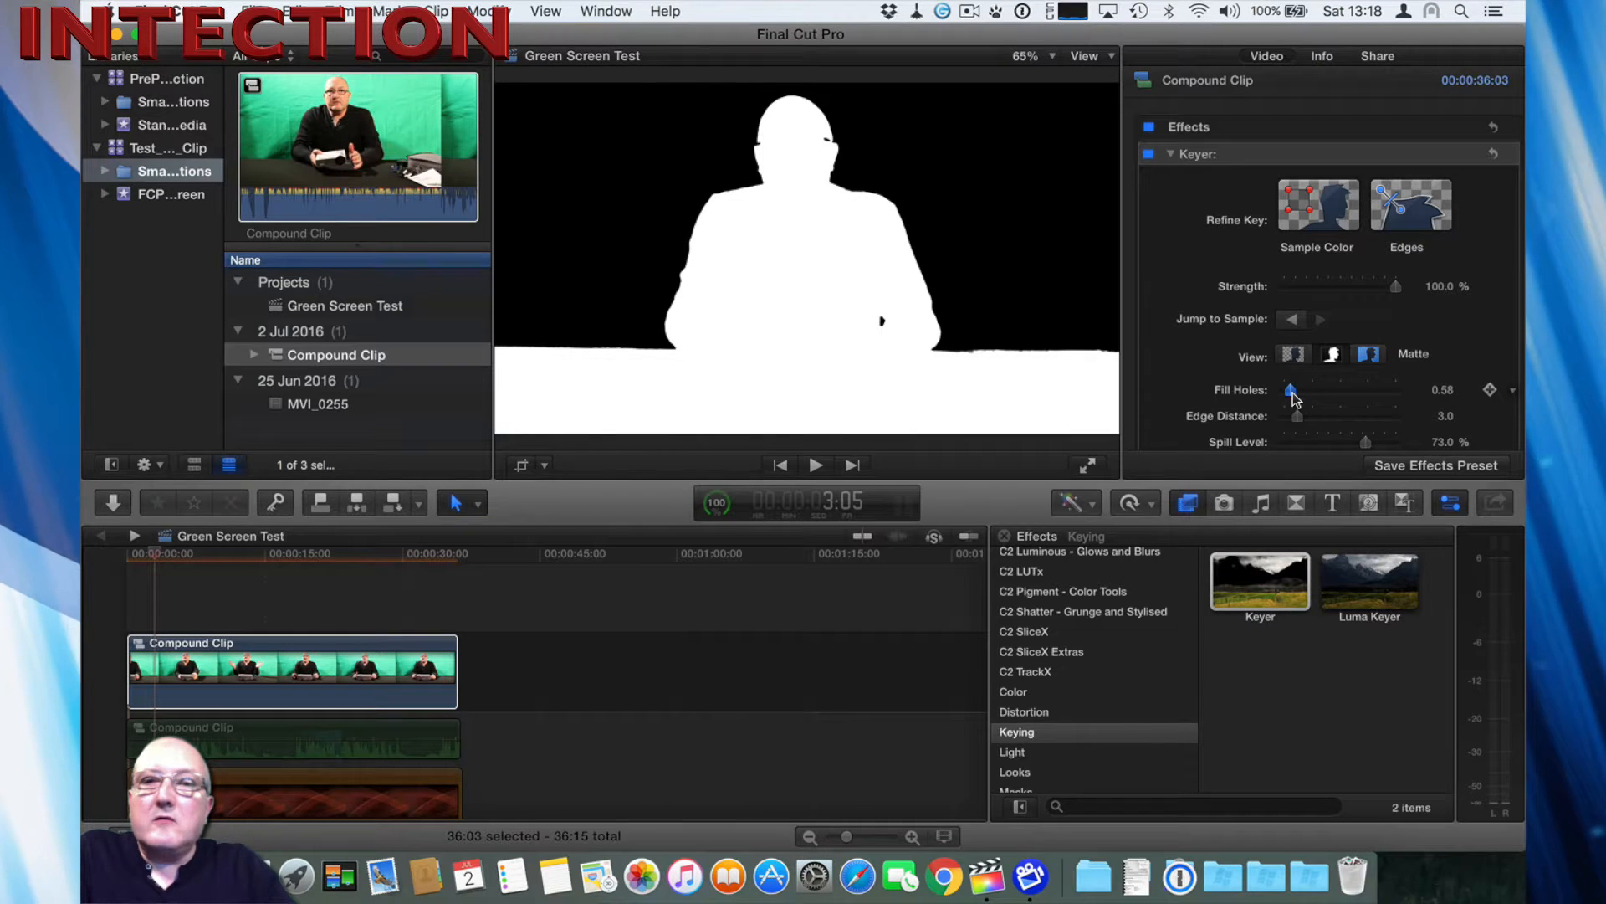
drag(1294, 397, 1294, 397)
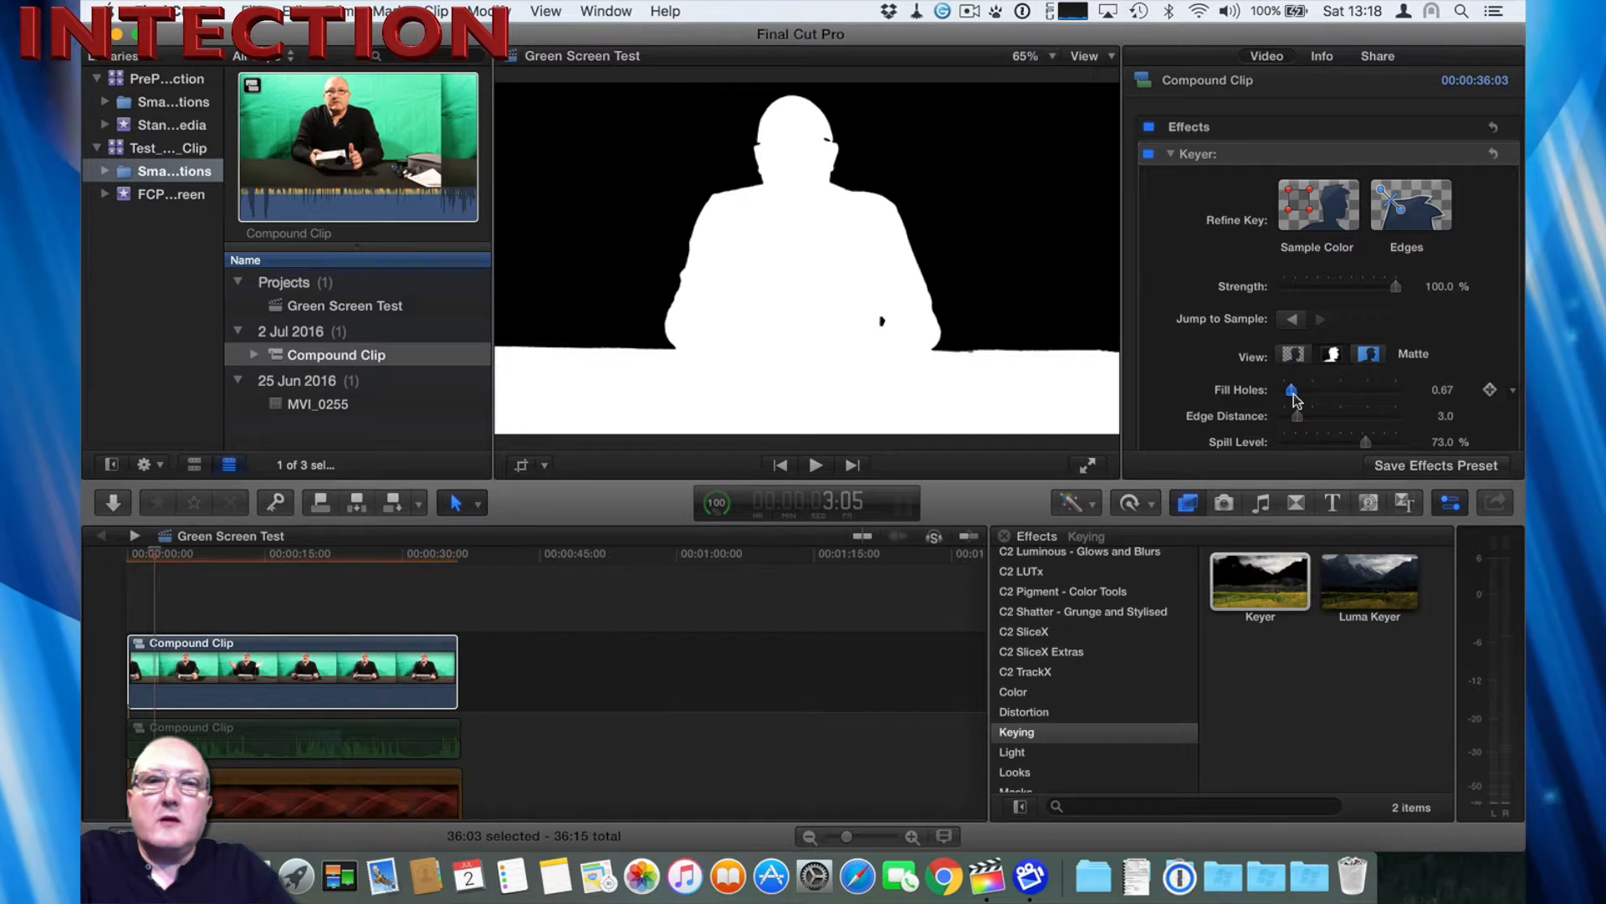
drag(1294, 397, 1294, 397)
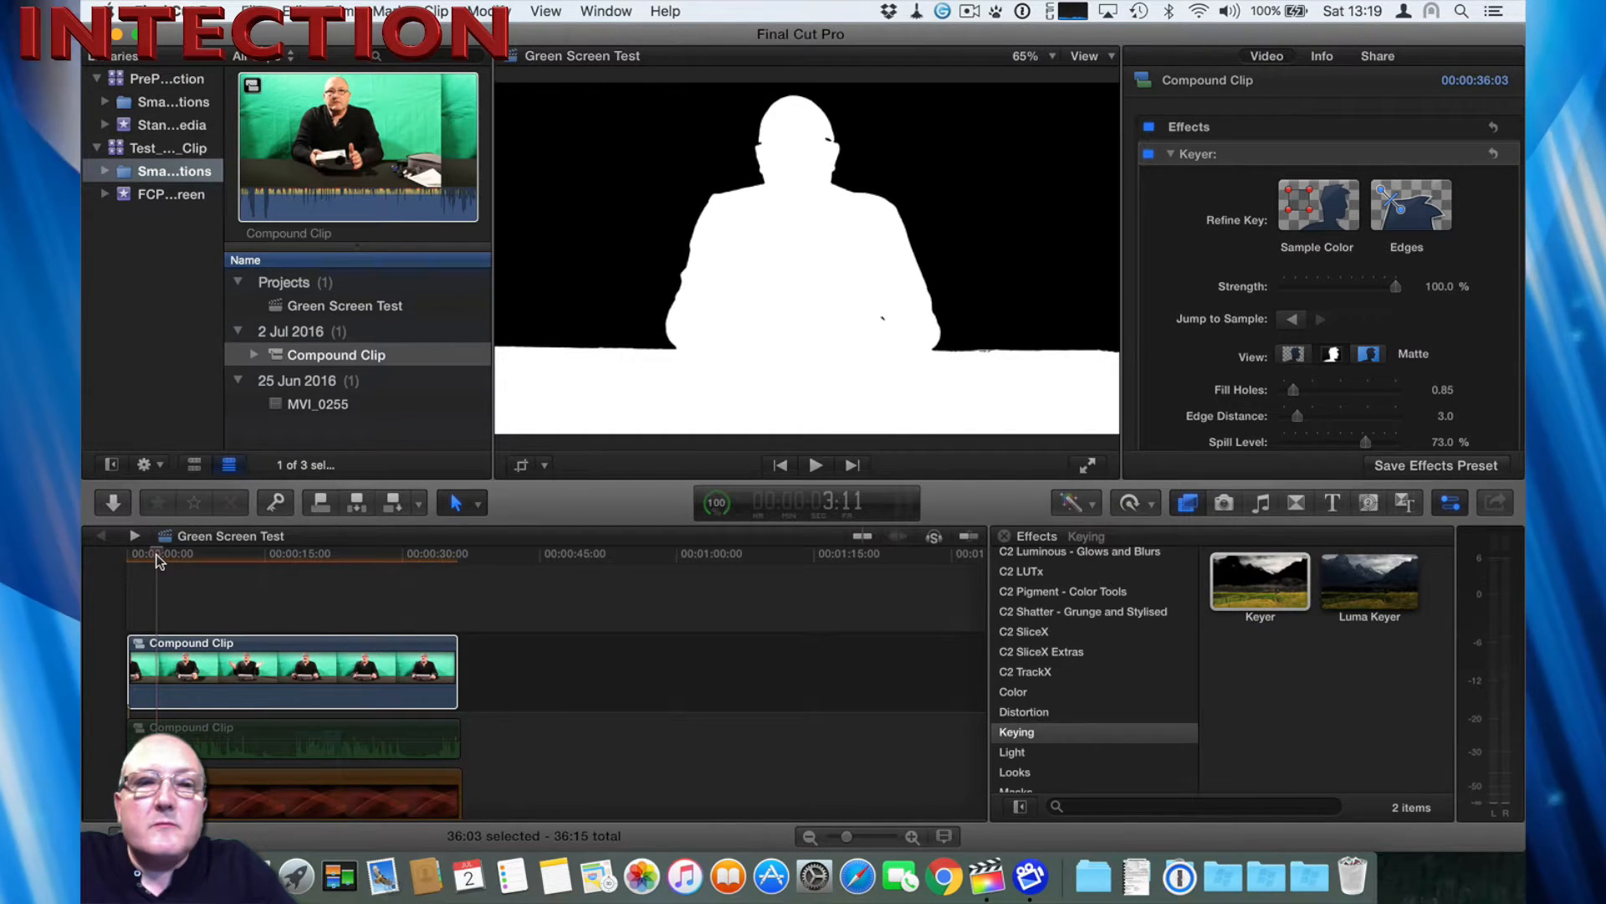
Step: Check the matte on the compound clip's last frame and return the playhead to 1:08
key(End)
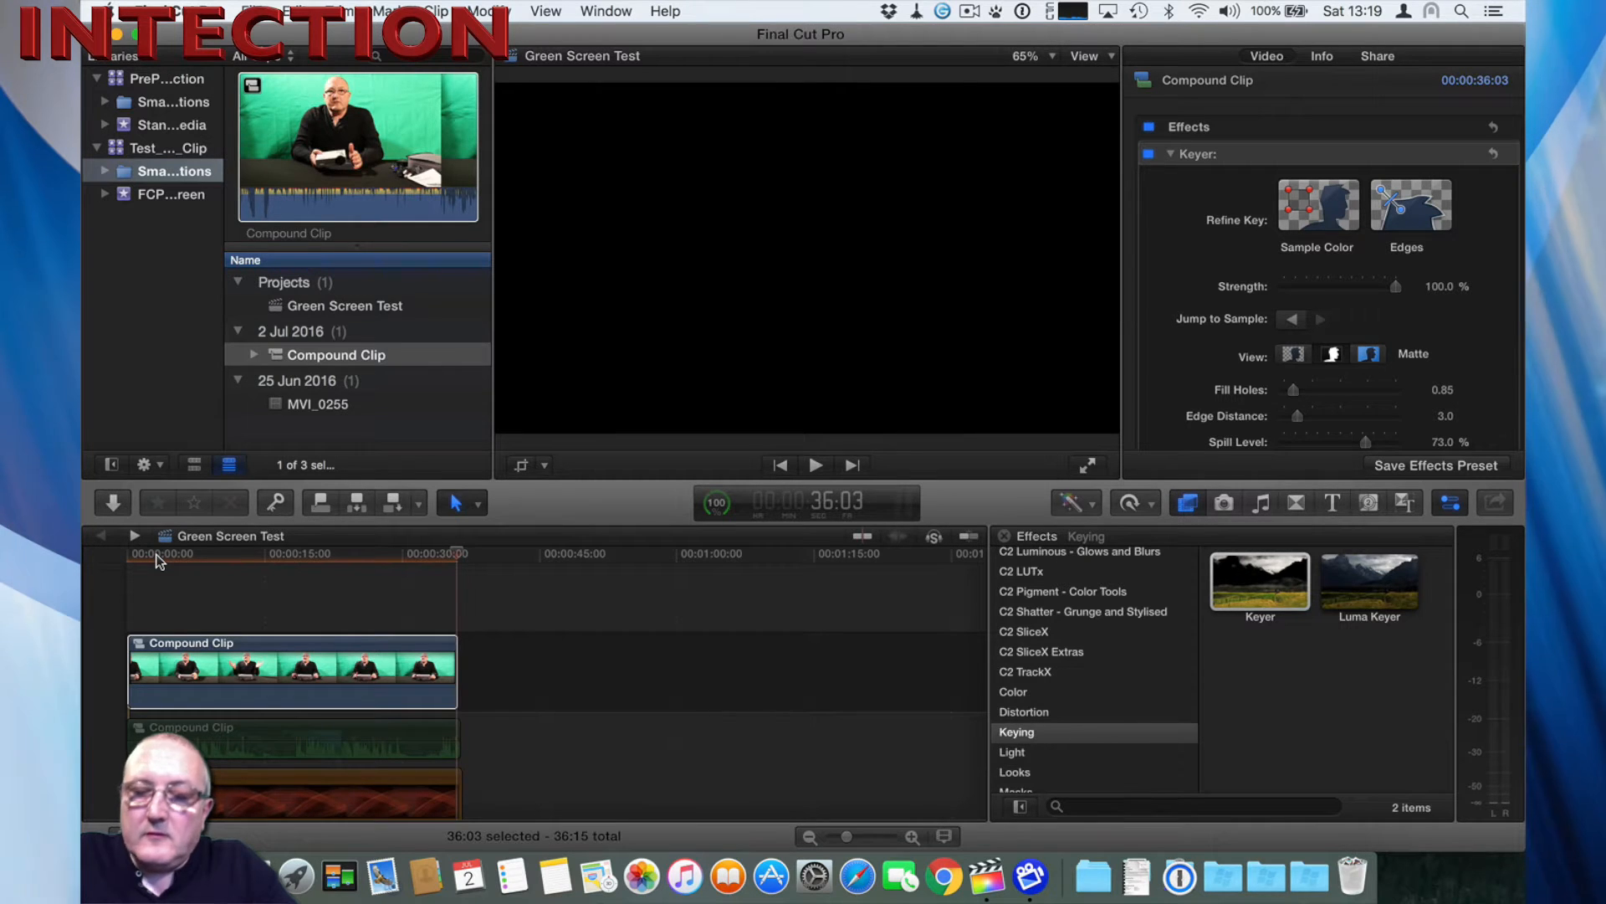
key(Left)
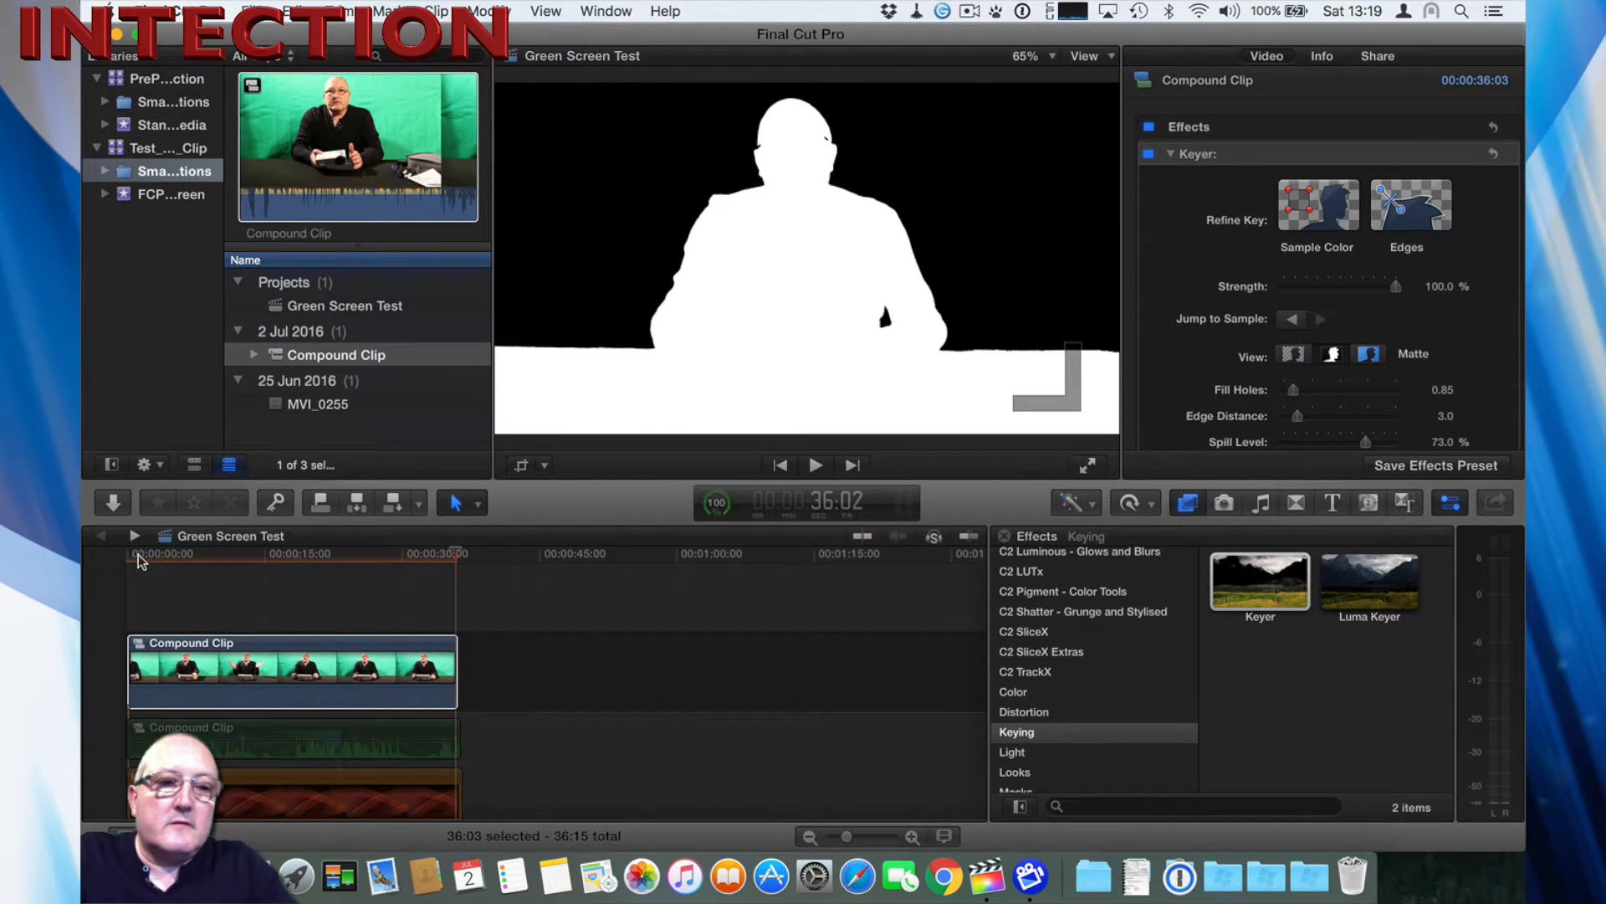
click(139, 553)
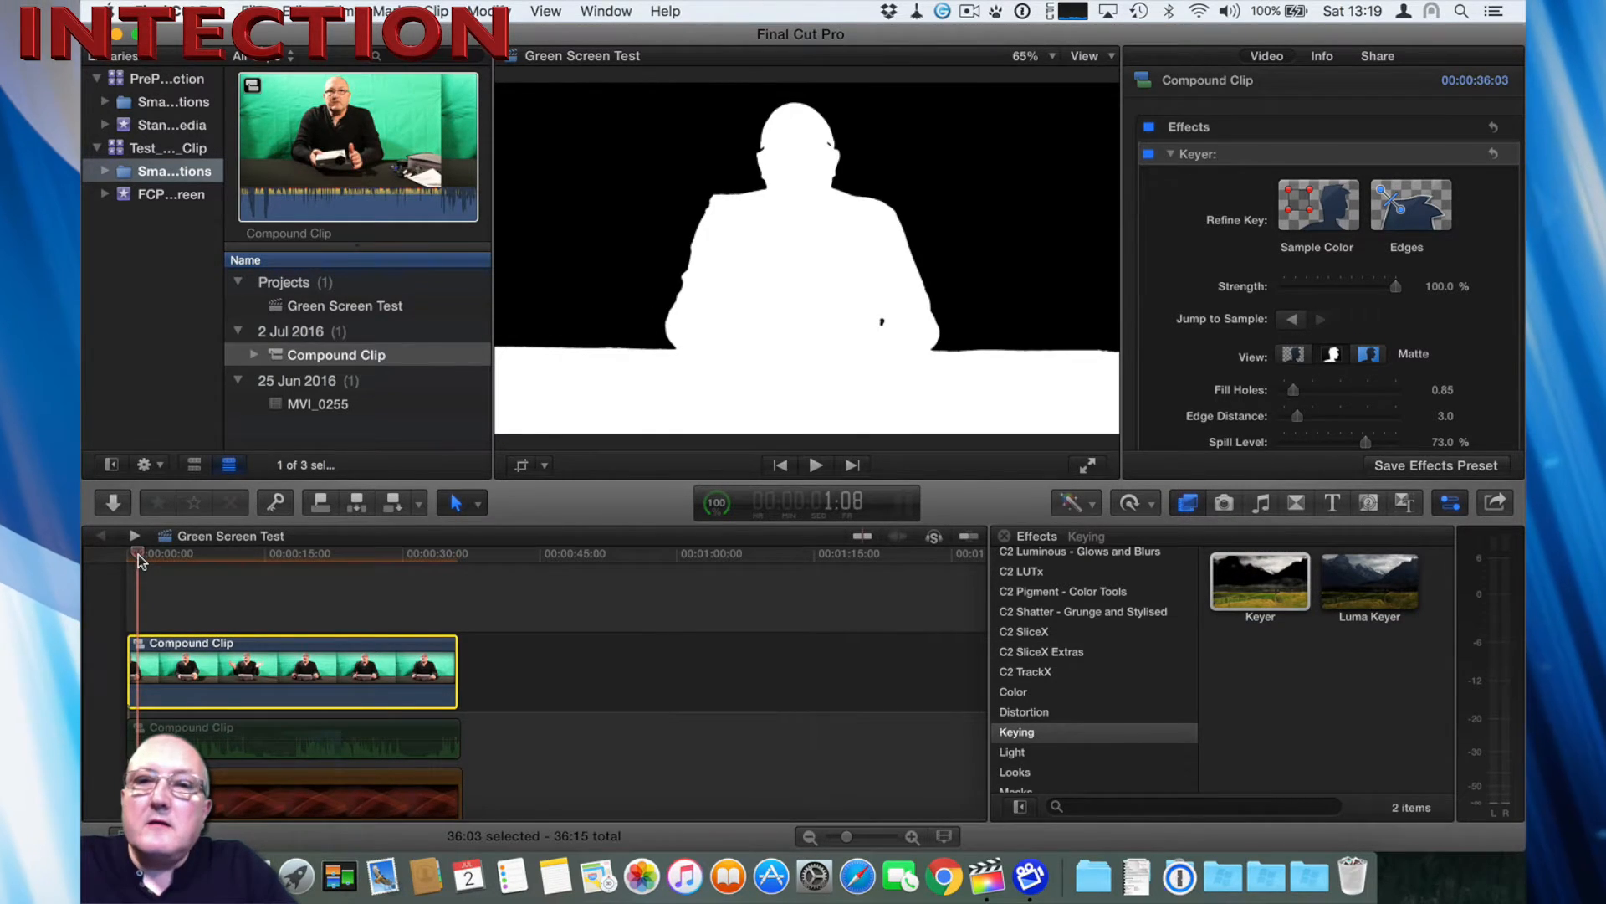
Step: Step forward from 1:08 to about 5:09 and examine the table edge in the matte with the new Fill Holes setting
key(Right)
key(Right)
key(Right)
key(Right)
key(Right)
key(Right)
key(Right)
key(Right)
key(Right)
key(Right)
key(Right)
key(Right)
key(Right)
key(Right)
key(Right)
key(Right)
key(Right)
key(Right)
key(Right)
key(Right)
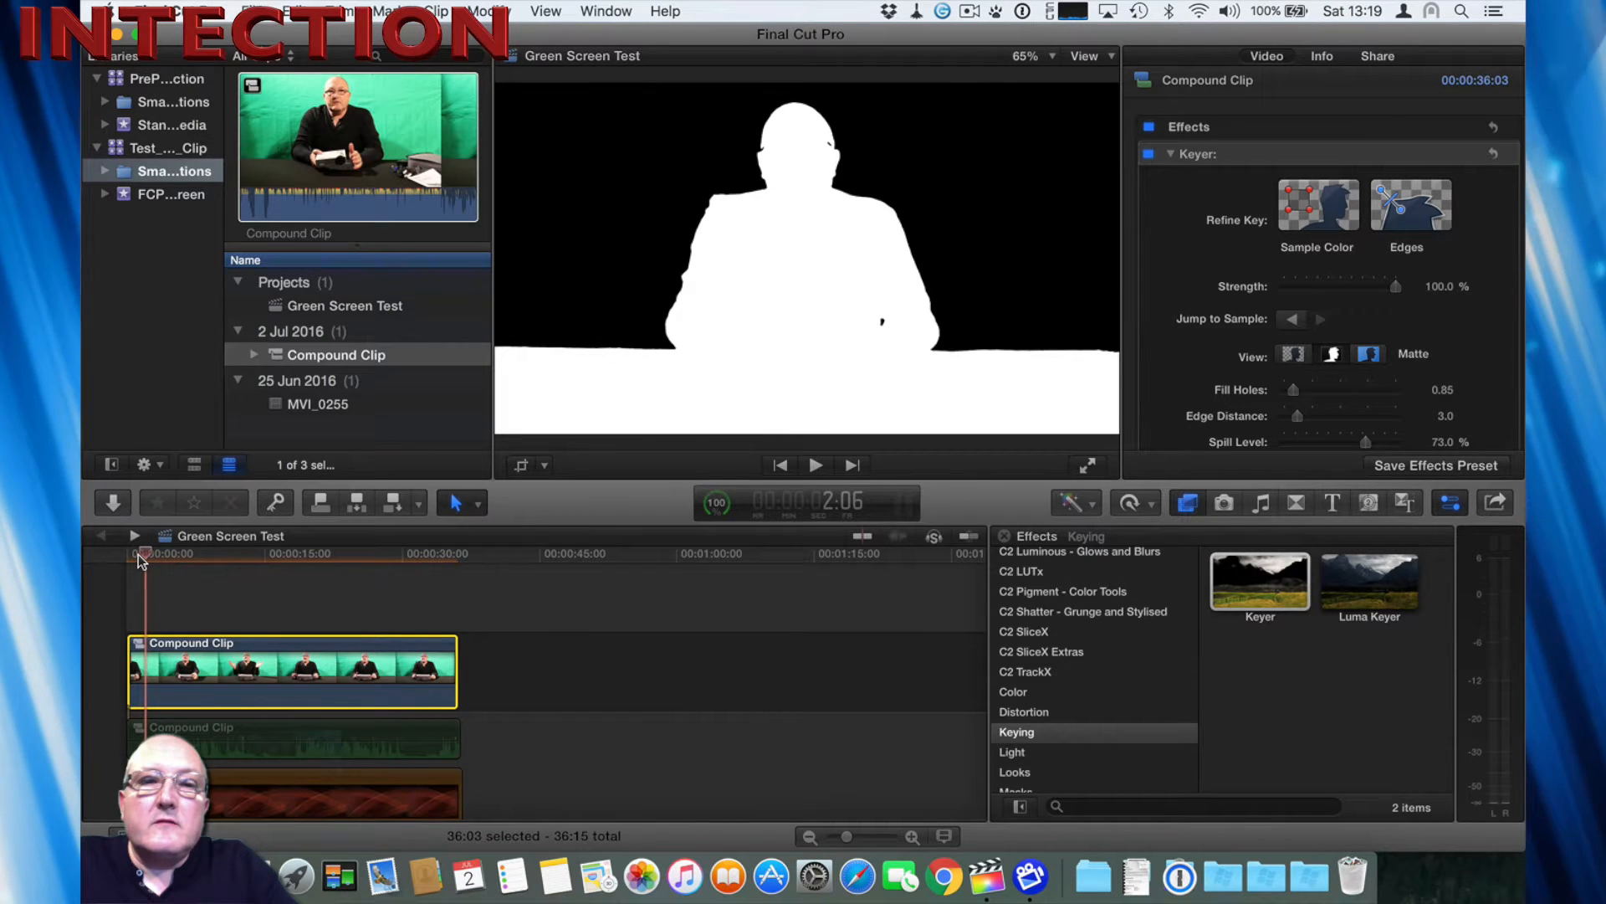
key(Right)
key(Right)
key(Right)
key(Right)
key(Right)
key(Right)
key(Right)
key(Right)
key(Right)
key(Right)
key(Right)
key(Right)
key(Right)
key(Right)
key(Right)
key(Right)
key(Right)
key(Right)
key(Right)
key(Right)
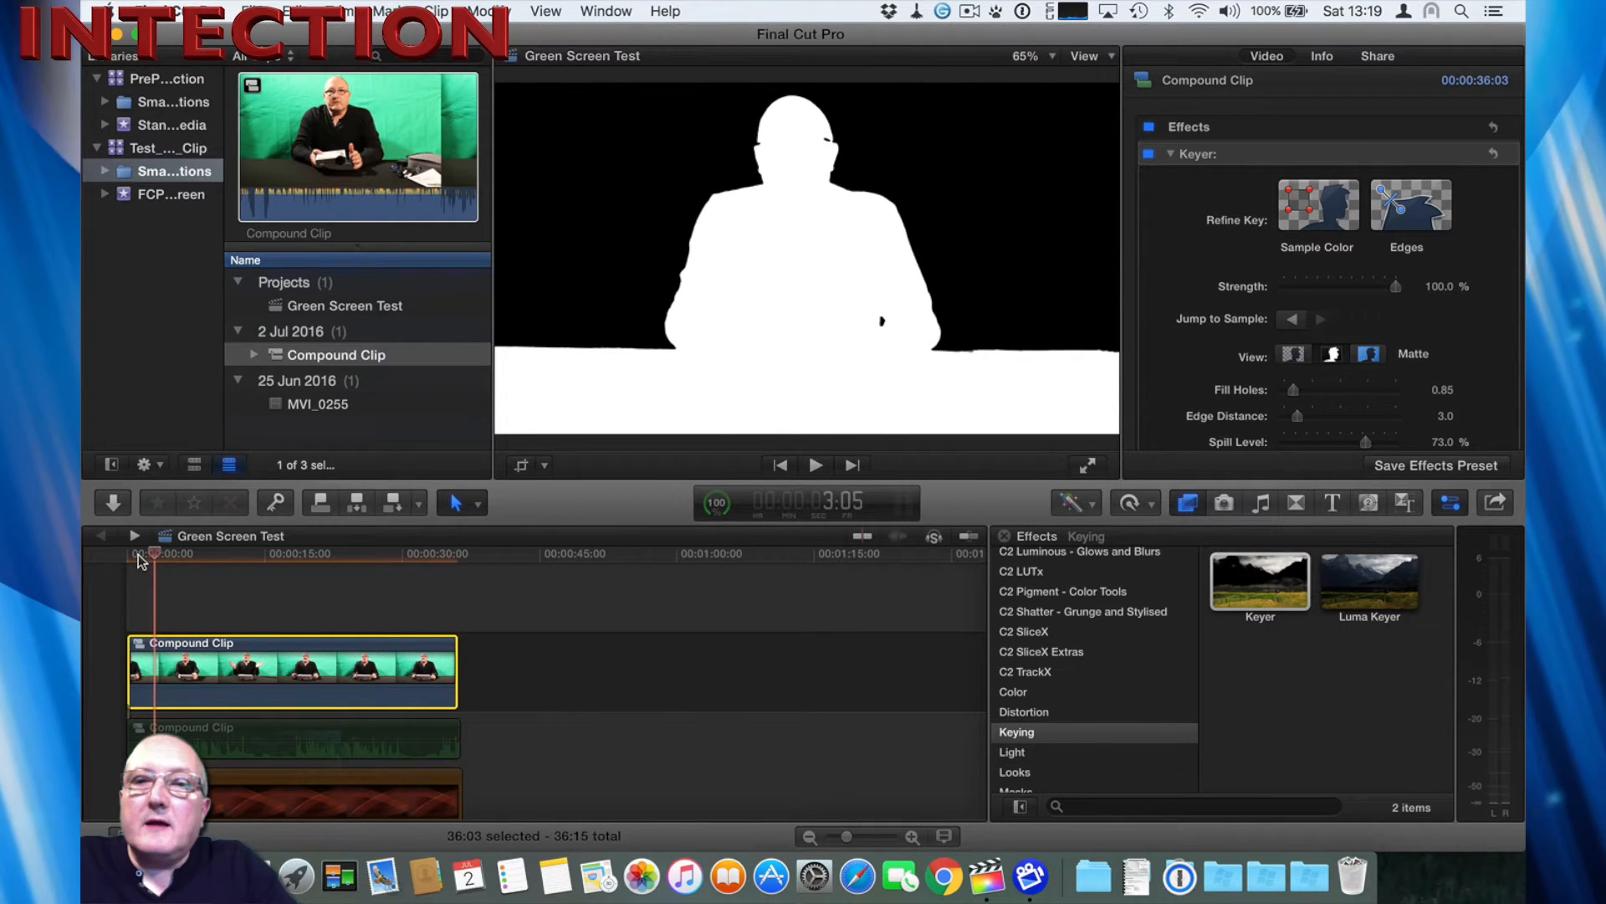
key(Right)
key(Right)
key(Right)
key(Right)
key(Right)
key(Right)
key(Right)
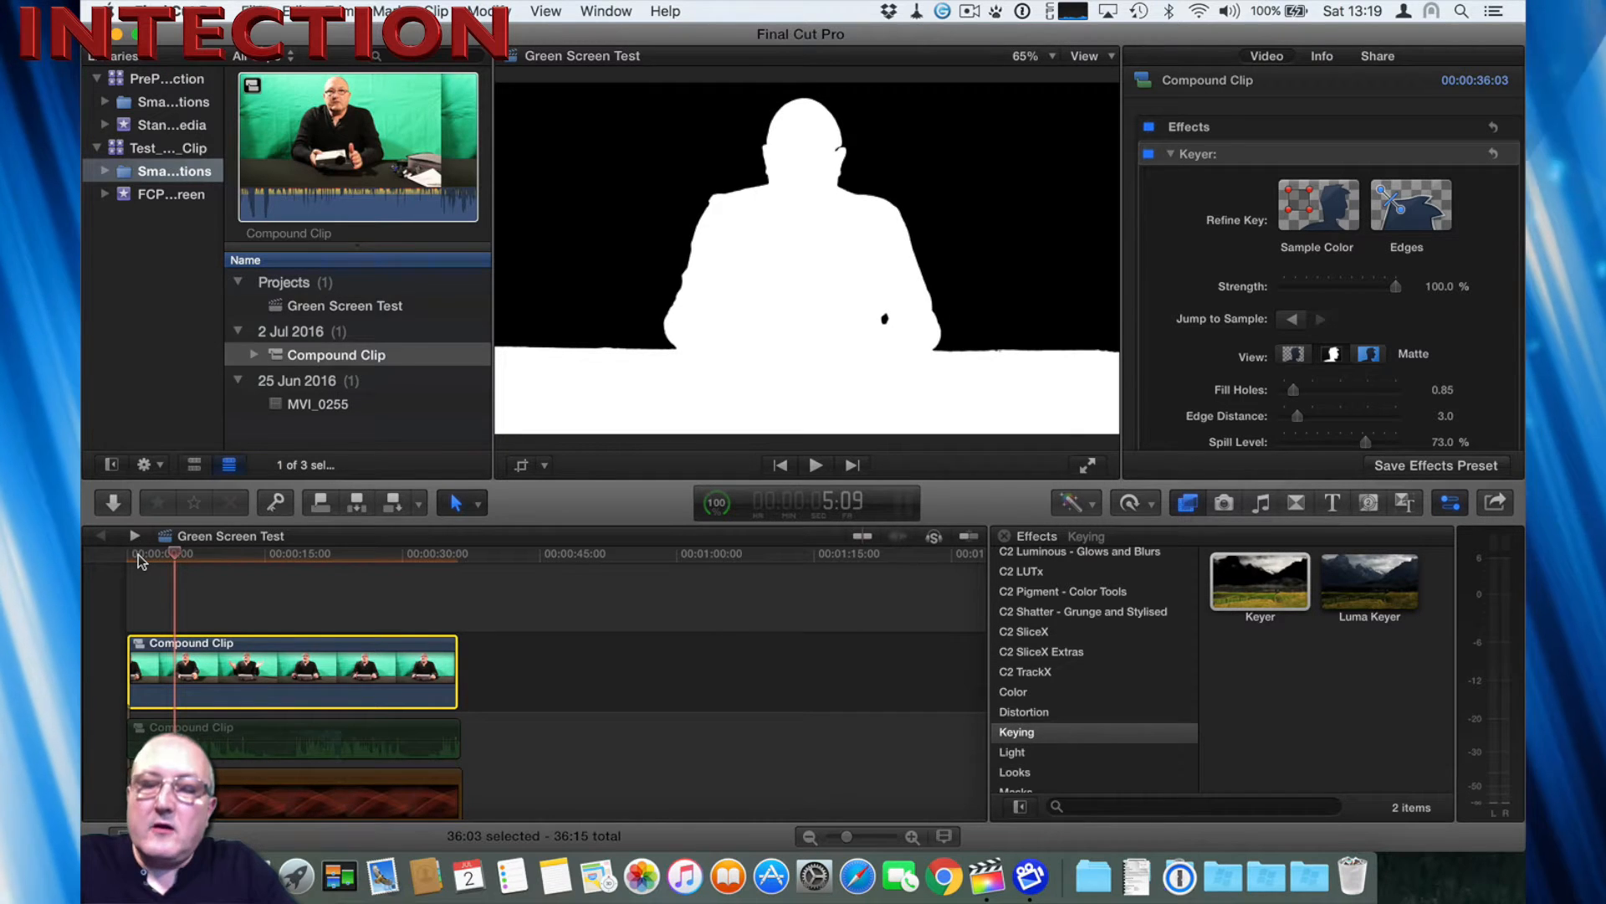
Step: Step back and forth around 5:08 and on to 5:19, examining the matte's edges and the hole by the arm
key(Left)
key(Left)
key(Left)
key(Right)
key(Right)
key(Right)
key(Right)
key(Right)
key(Right)
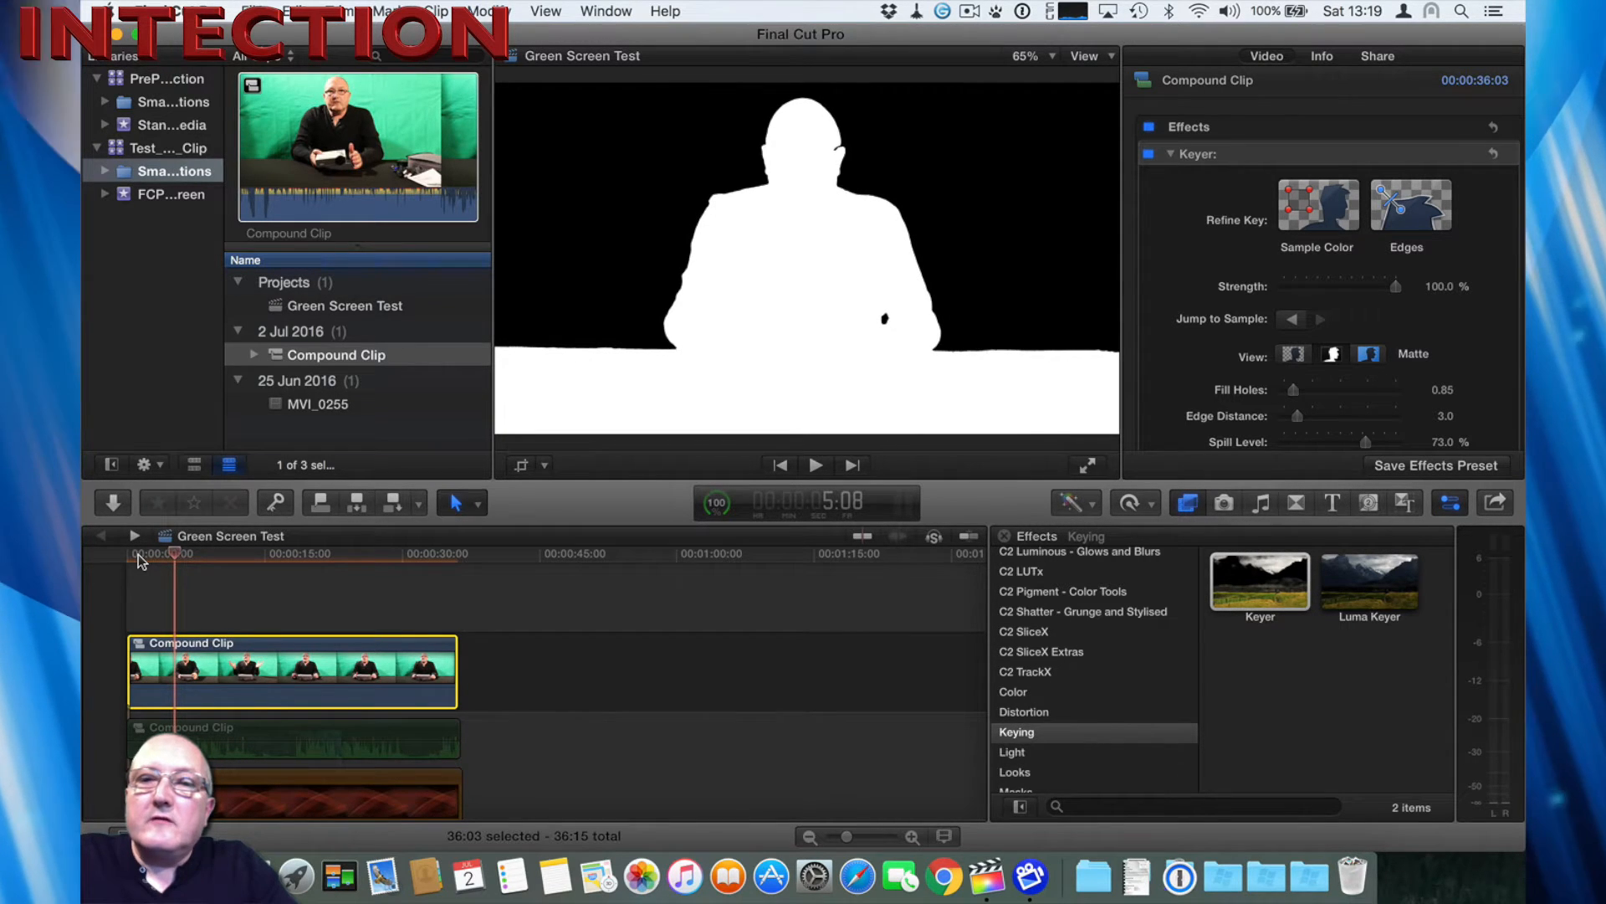
key(Right)
key(Right)
key(Right)
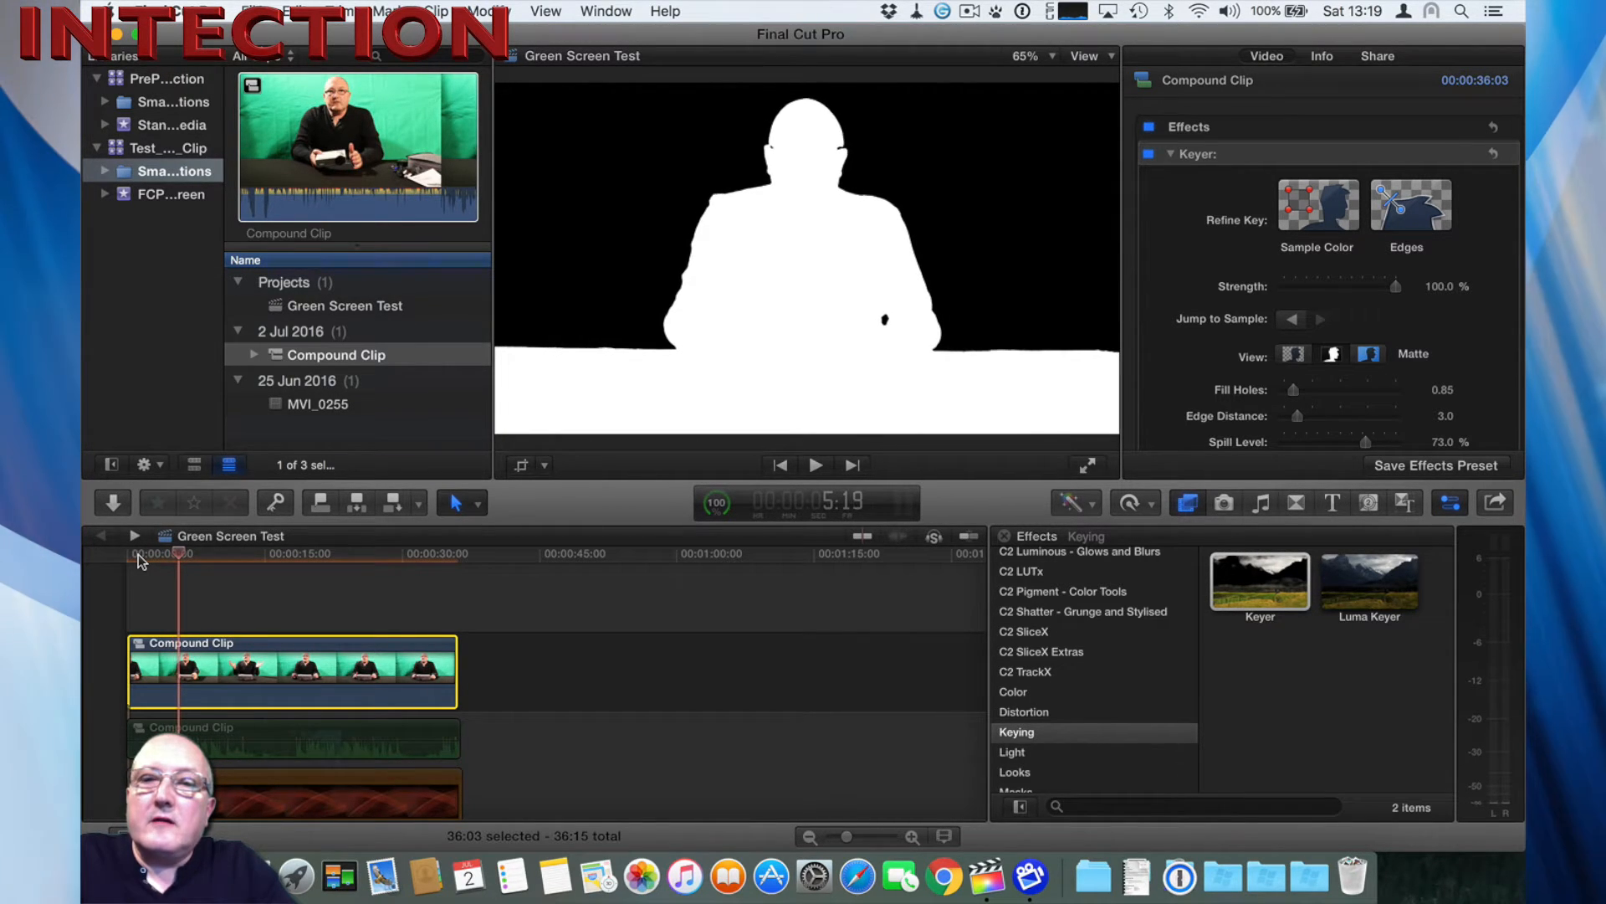
Step: Step through the compound clip's frames from 5:19 to 6:12 and examine the matte around the arm and table edge
key(Right)
key(Right)
key(Right)
key(Right)
key(Right)
key(Right)
key(Right)
key(Right)
key(Right)
key(Right)
key(Right)
key(Right)
key(Right)
key(Right)
key(Right)
key(Right)
key(Right)
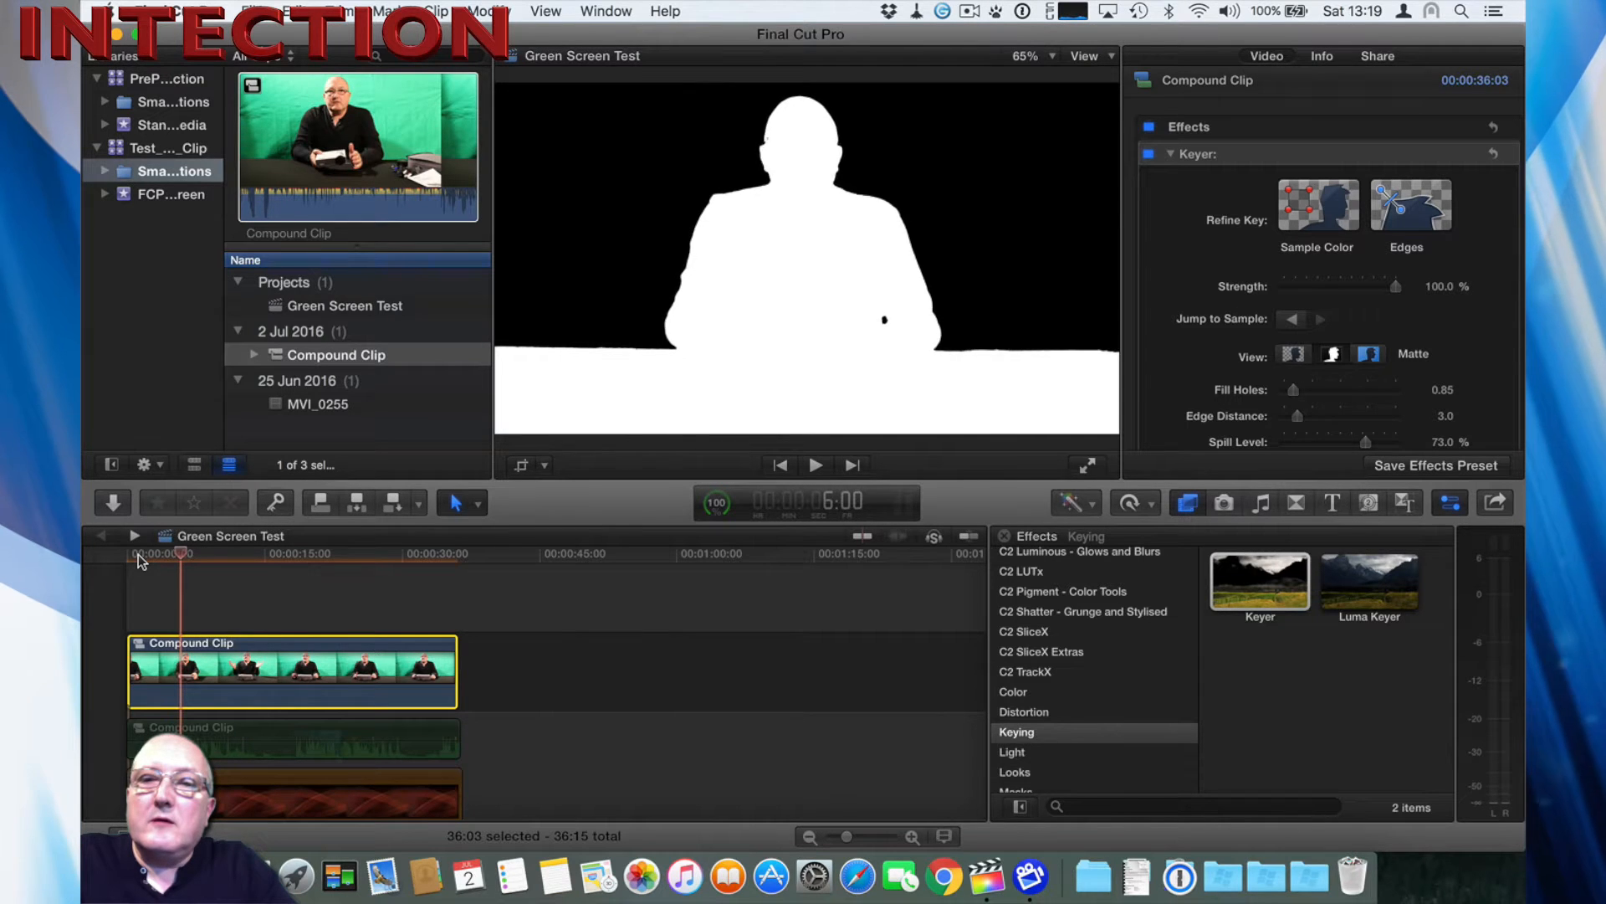
key(Left)
key(Left)
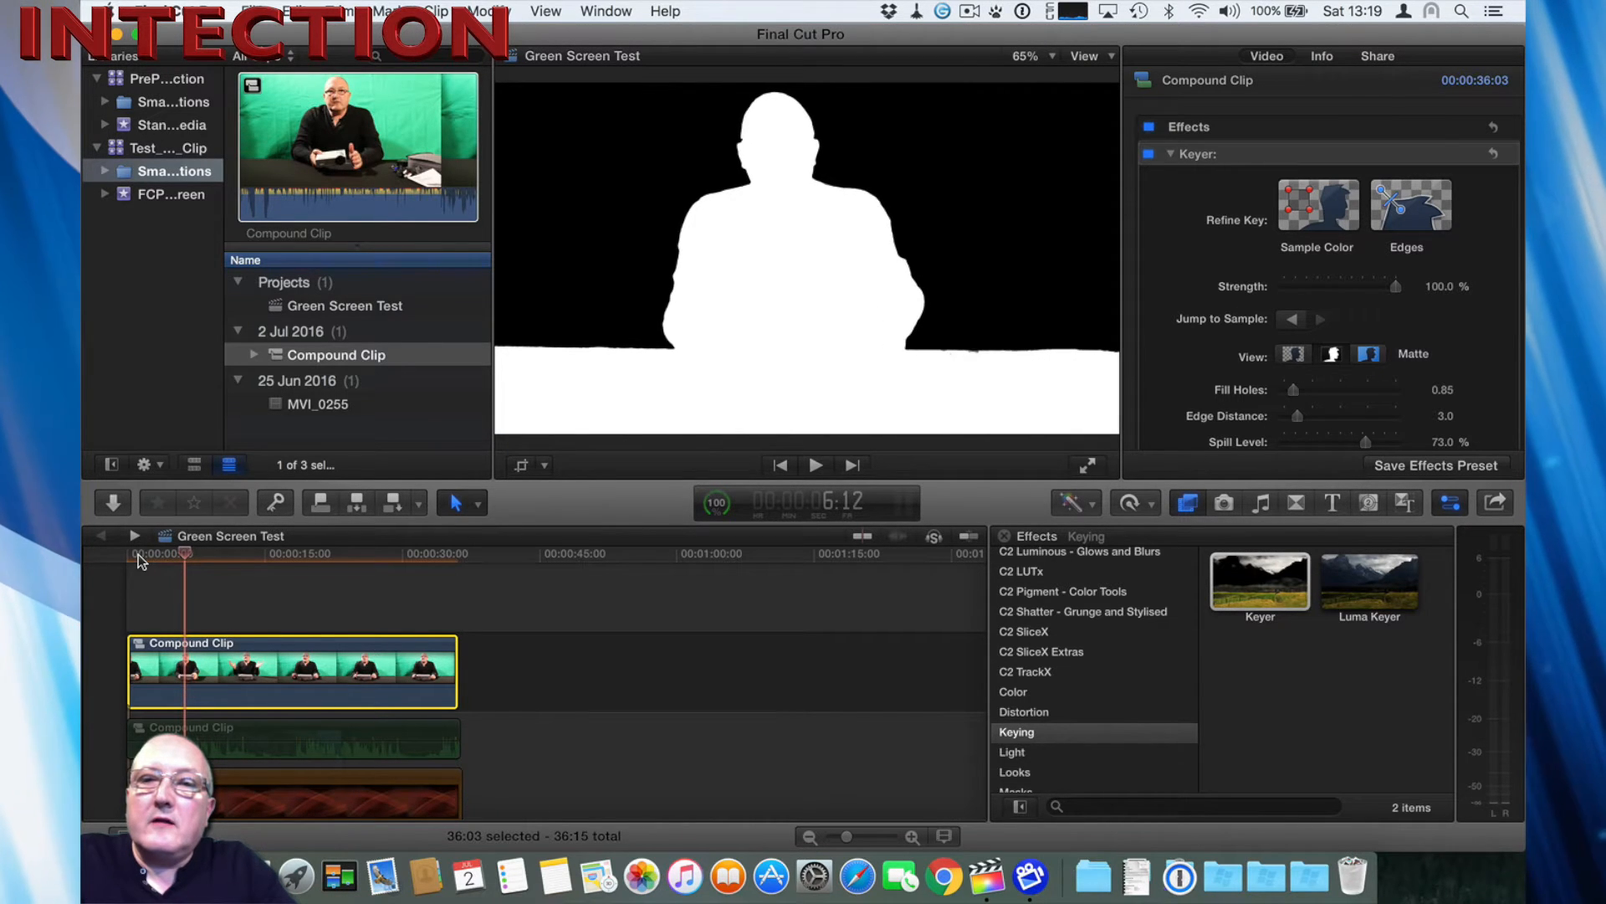
key(Right)
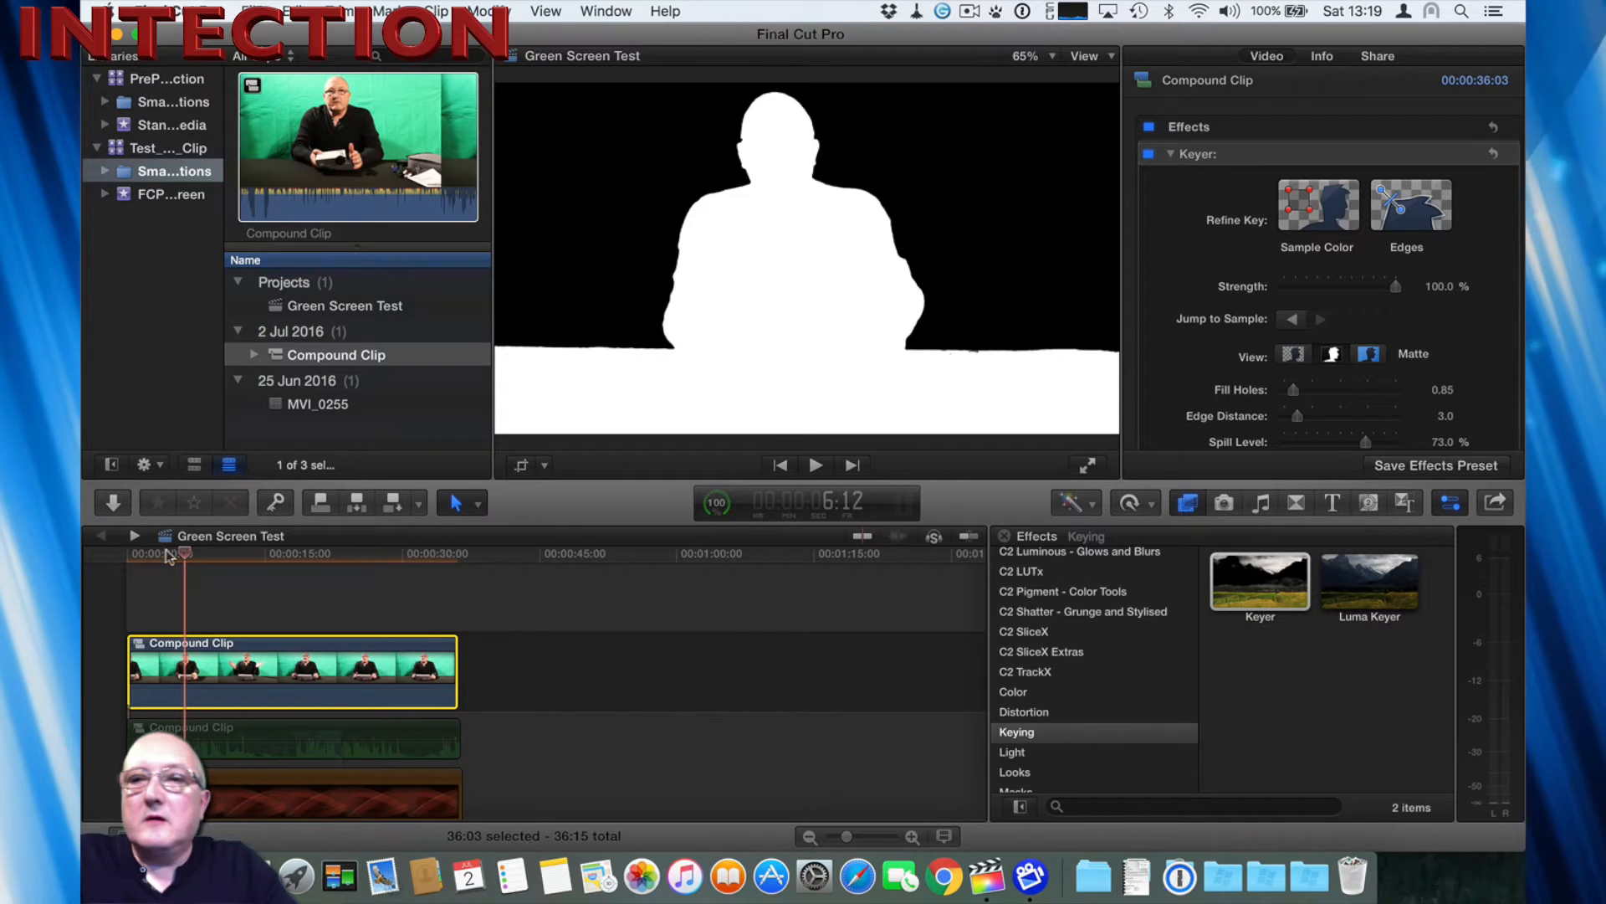
Step: Set the Keyer's Fill Holes to 1.33
click(1294, 392)
drag(1294, 393, 1298, 396)
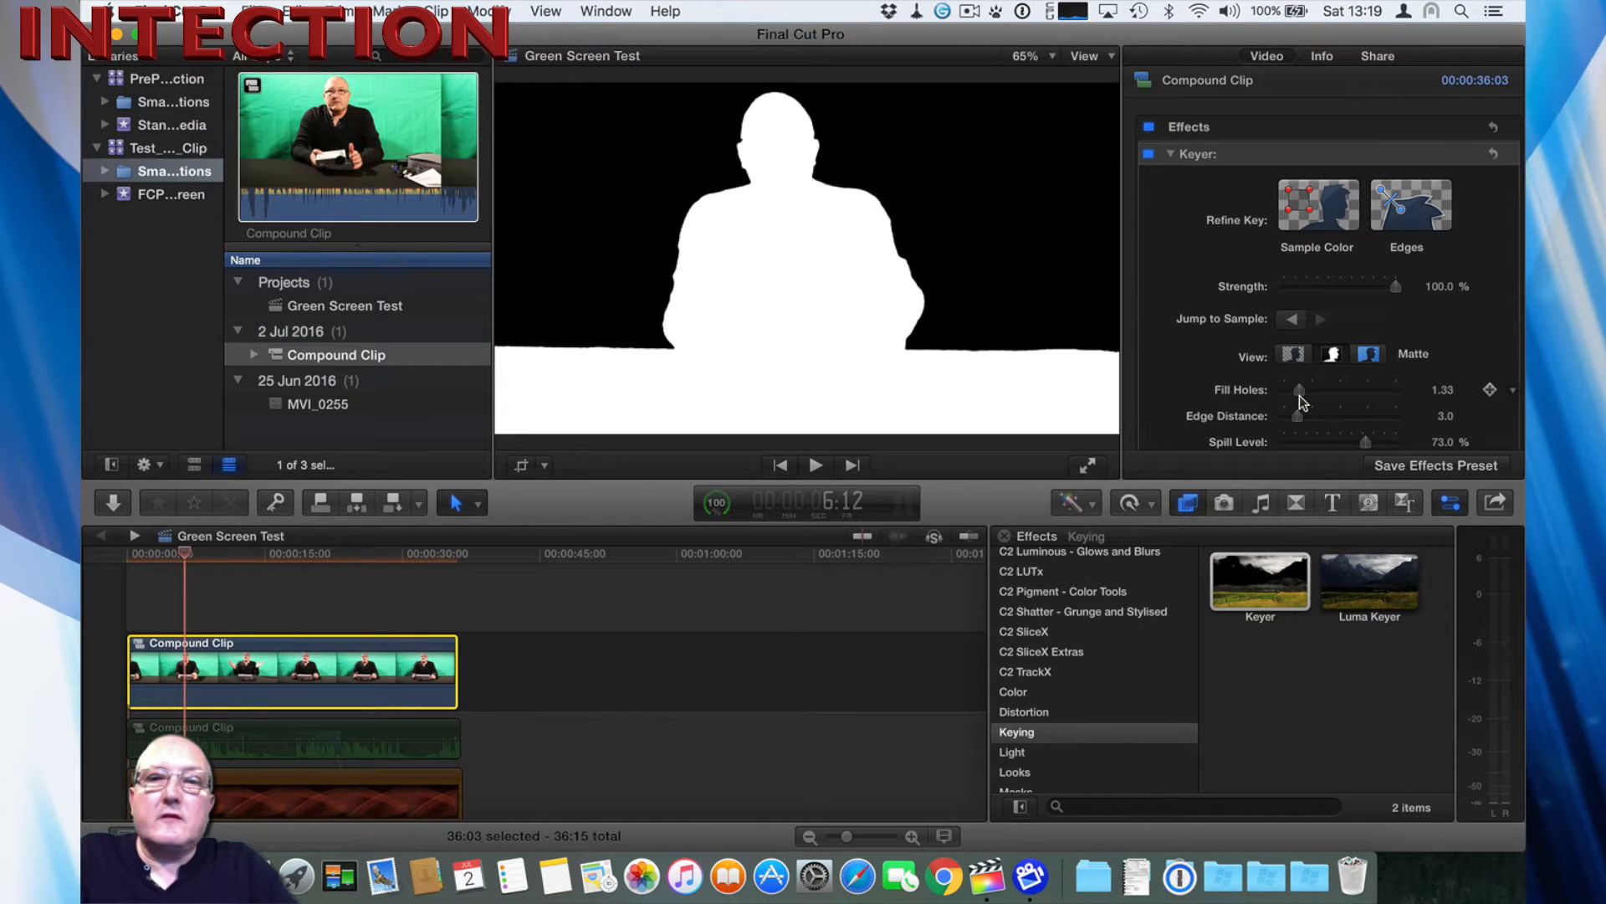
Step: Step forward from 6:12 to 8:02 and examine the matte for holes and edge flaws with the new Fill Holes setting
key(Right)
key(Right)
key(Right)
key(Right)
key(Right)
key(Right)
key(Right)
key(Right)
key(Right)
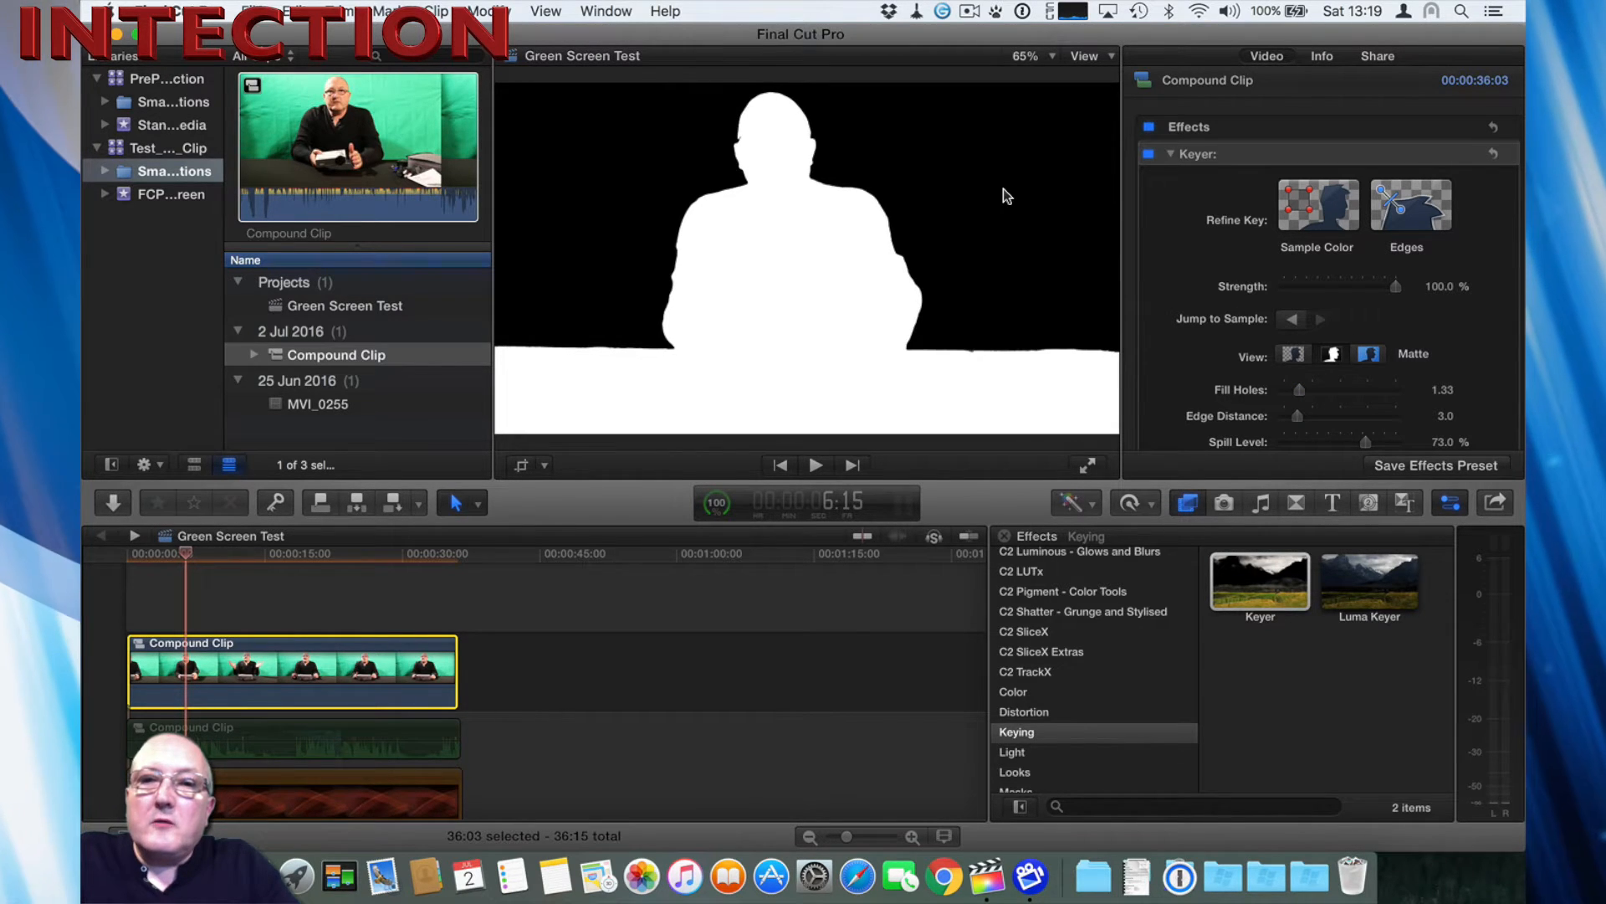
key(Right)
key(Right)
key(Right)
key(Right)
key(Right)
key(Right)
key(Right)
key(Right)
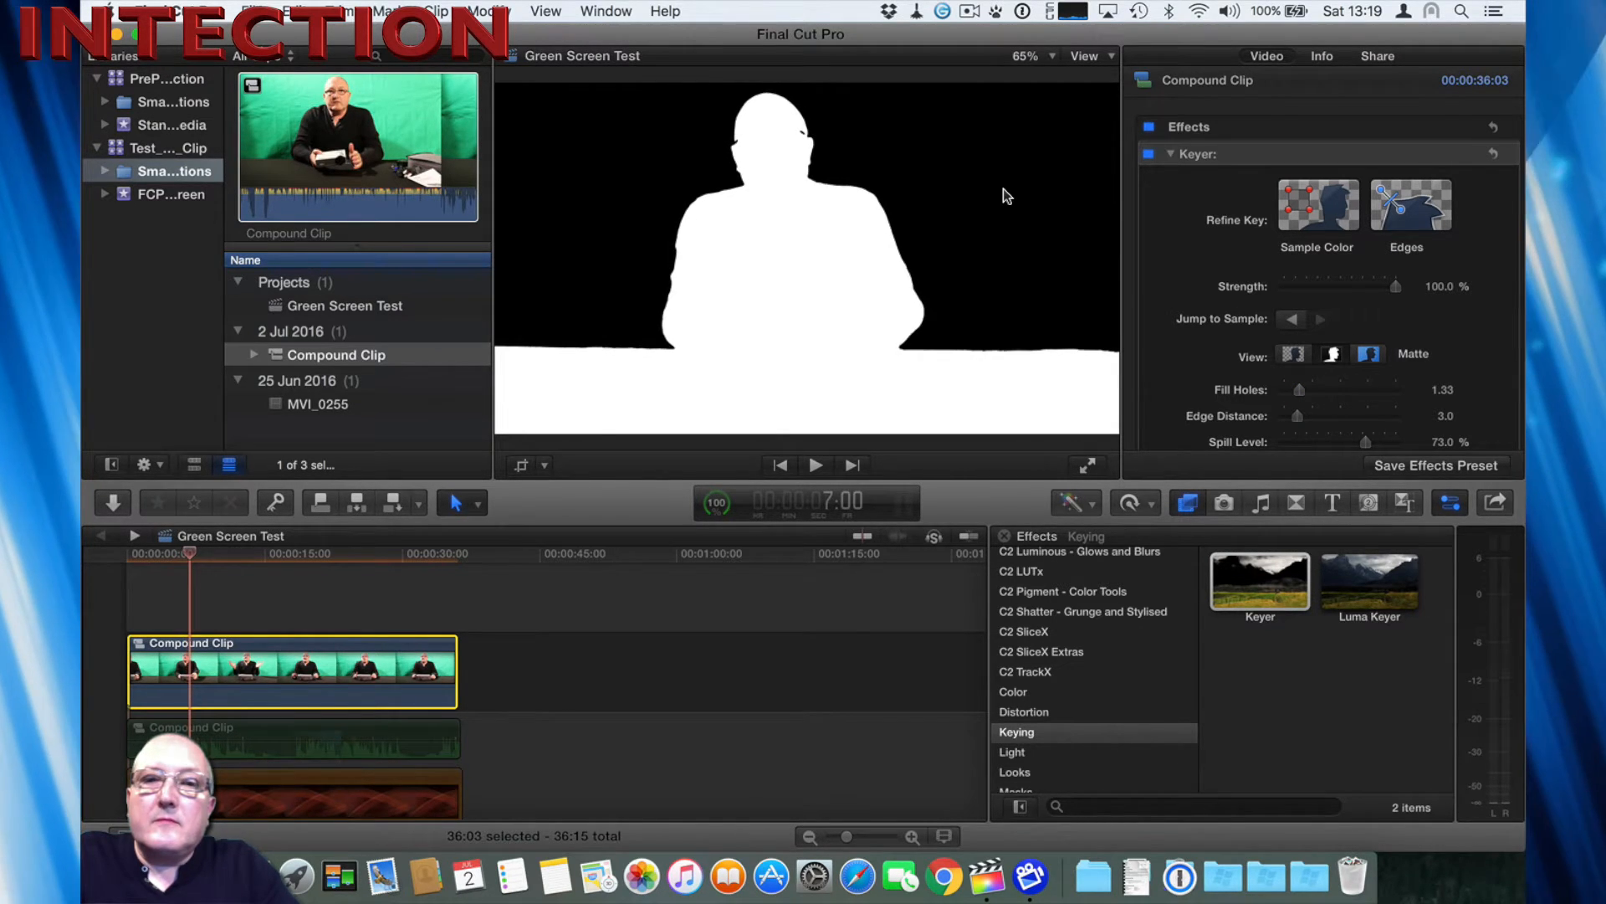
key(Right)
key(Right)
key(Right)
key(Right)
key(Right)
key(Right)
key(Right)
key(Right)
key(Right)
key(Right)
key(Right)
key(Right)
key(Right)
key(Right)
key(Right)
key(Right)
key(Right)
key(Right)
key(Right)
key(Right)
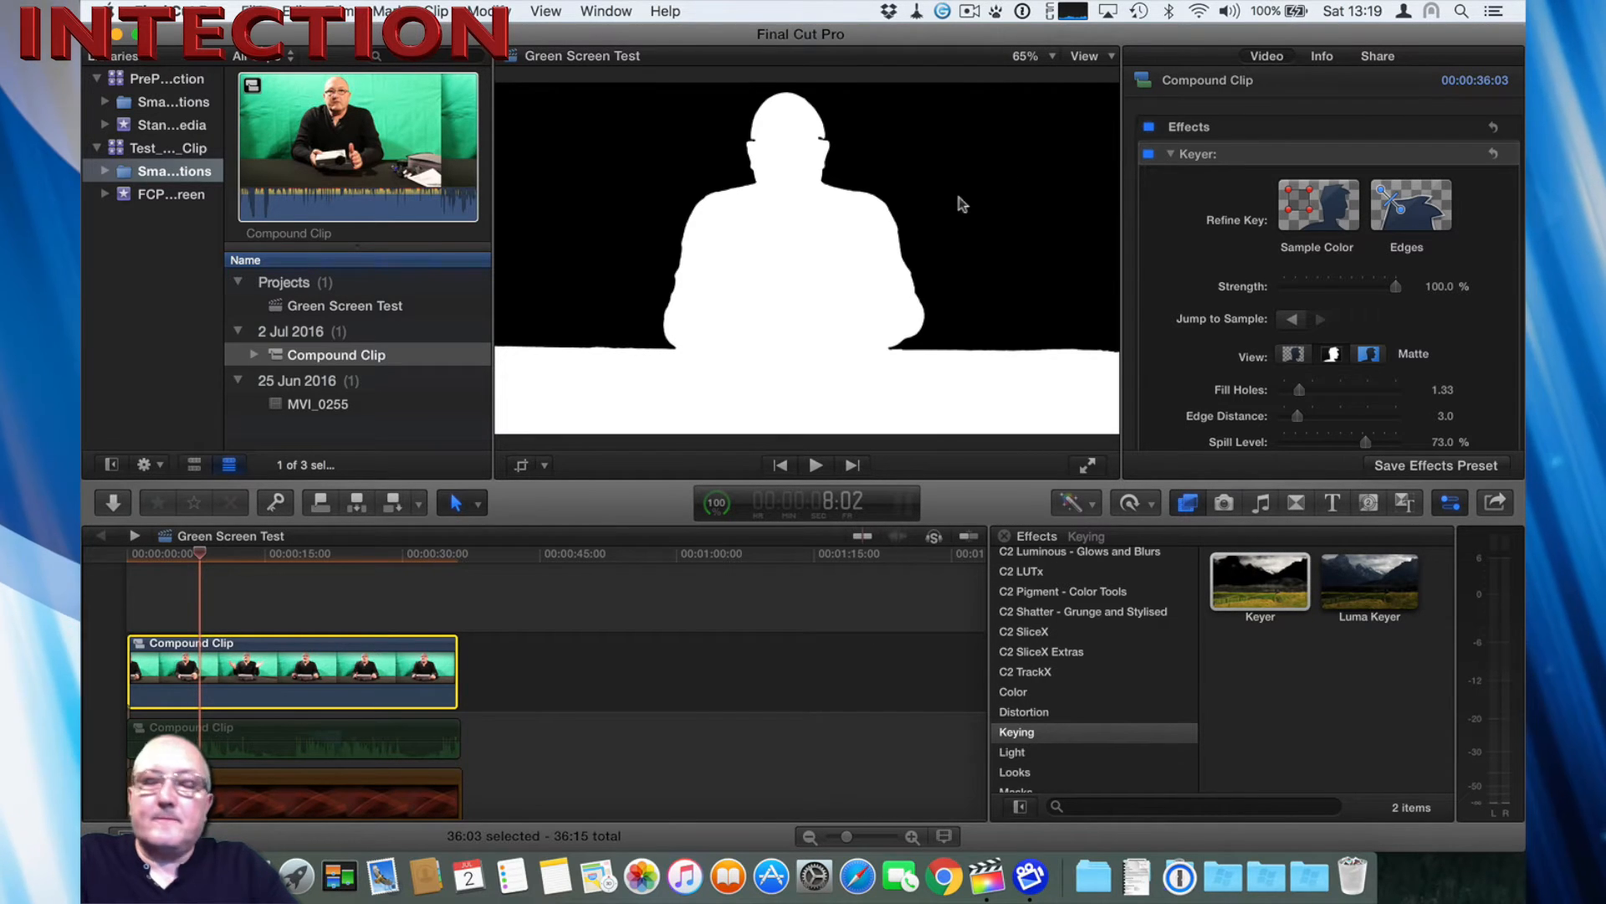
Step: Reselect the upper compound clip and switch the Keyer's view from Matte to Composite
click(361, 775)
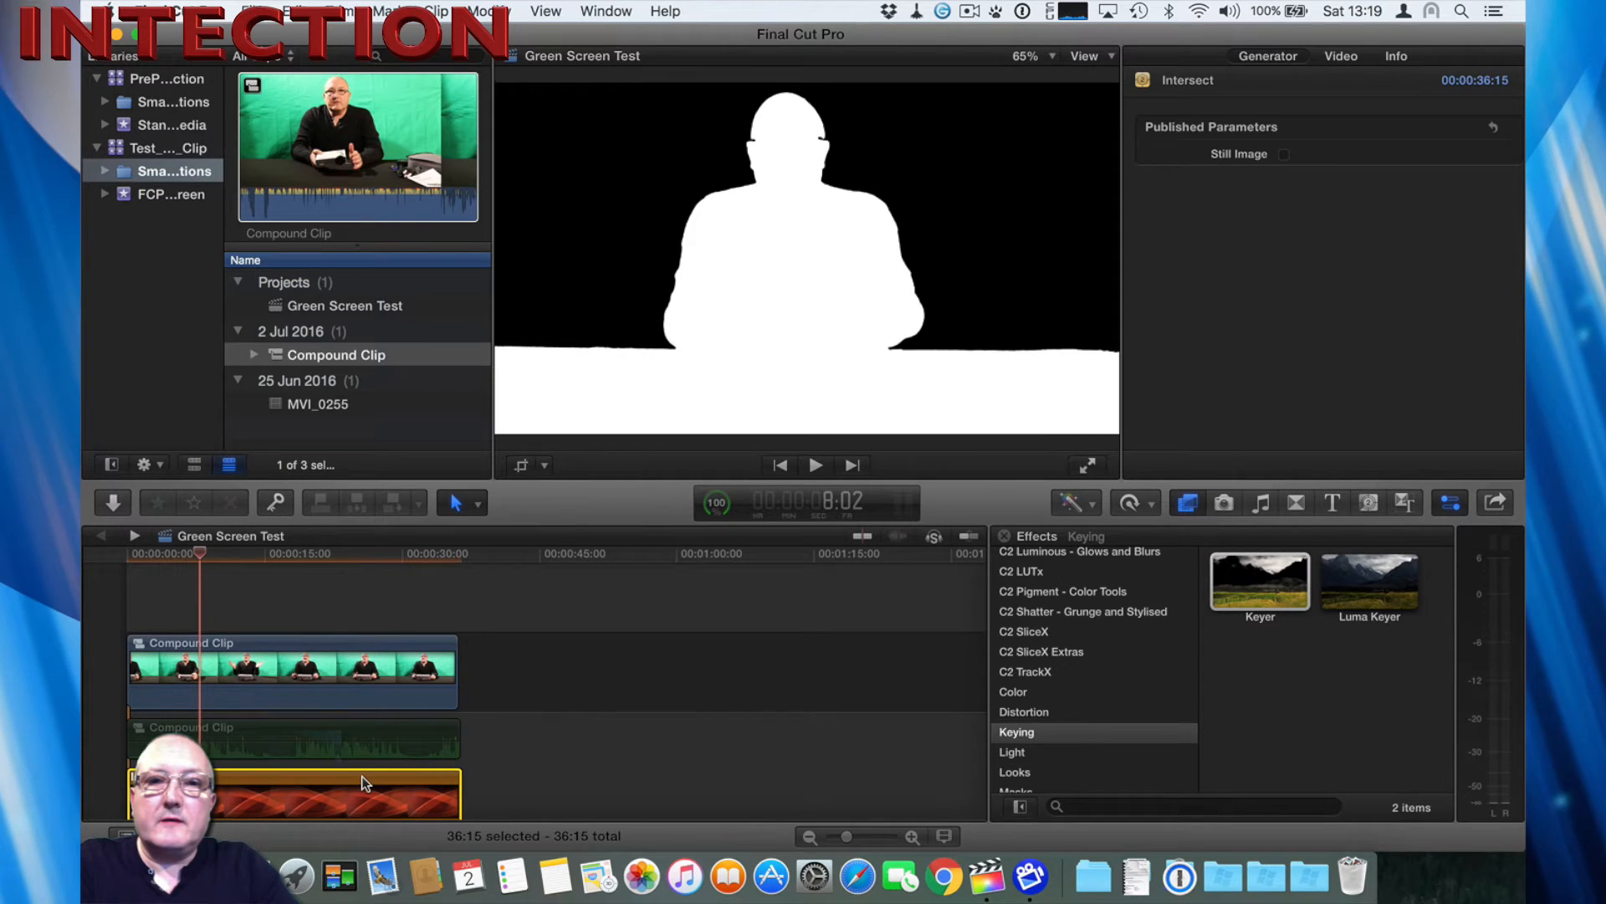
click(281, 644)
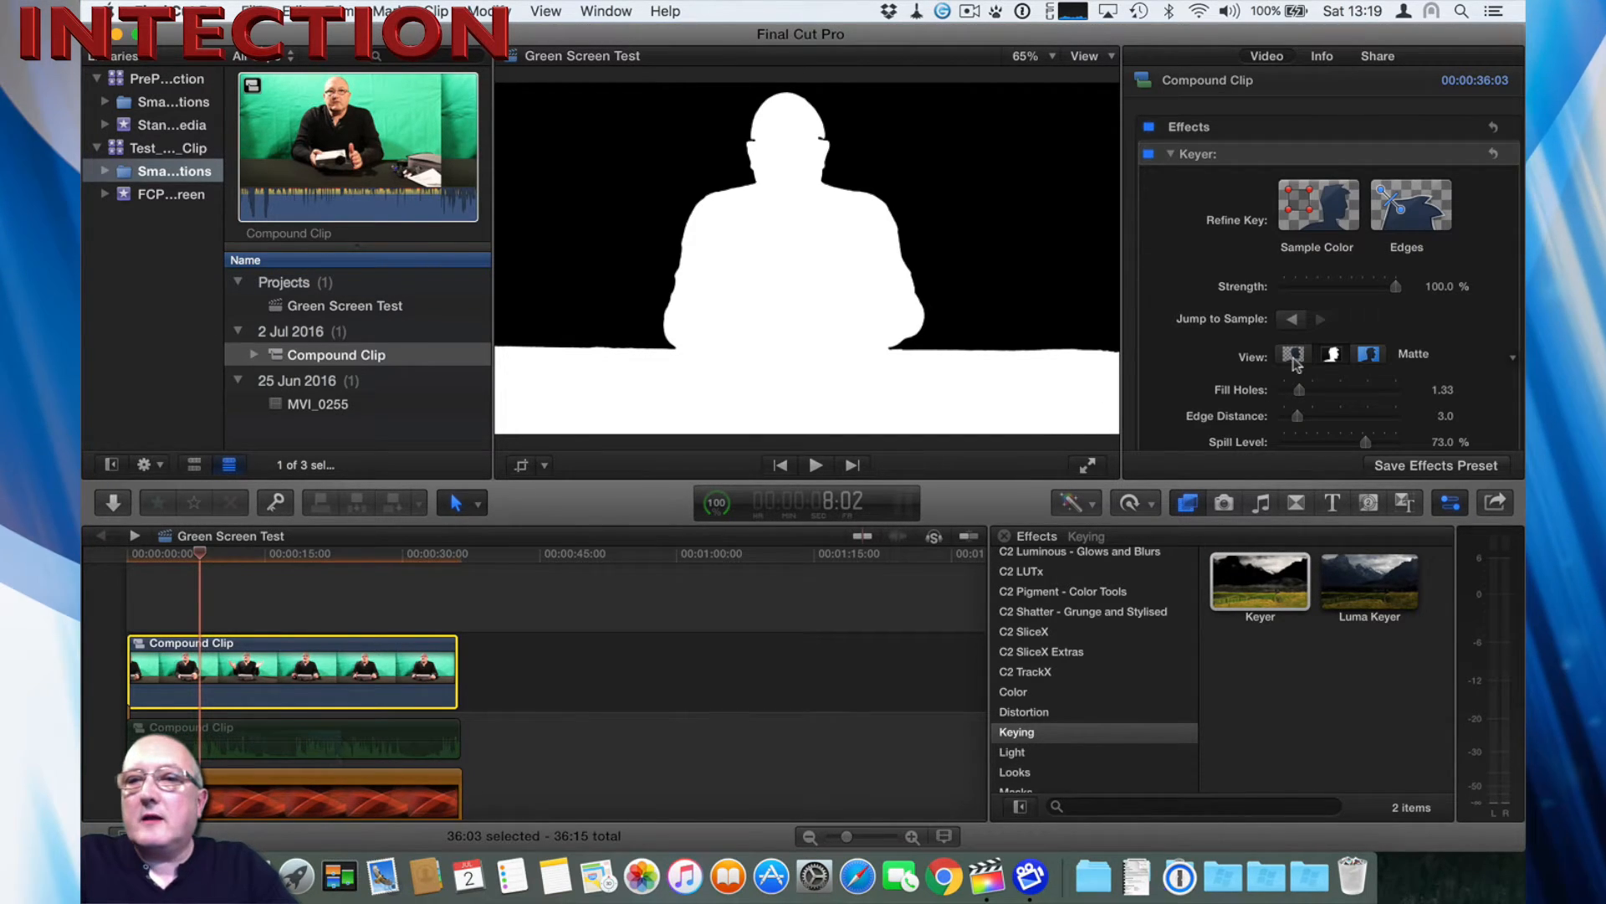
click(1294, 356)
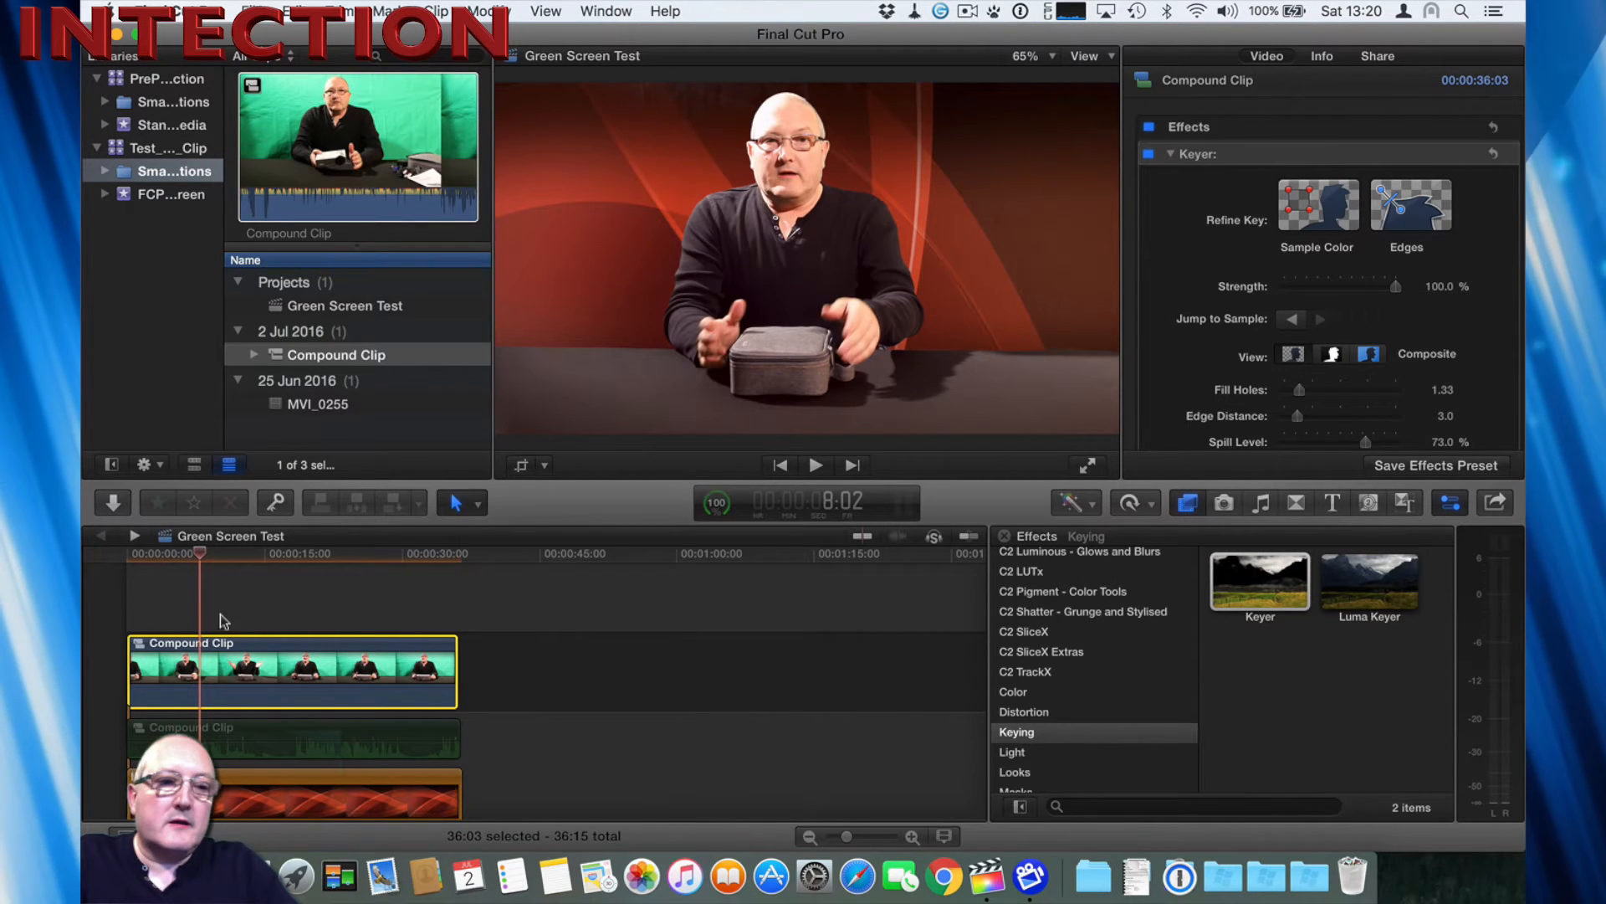
Step: Play the composite from the start of the timeline to about 26:12, checking the key, and return the playhead to the start
drag(201, 557, 126, 558)
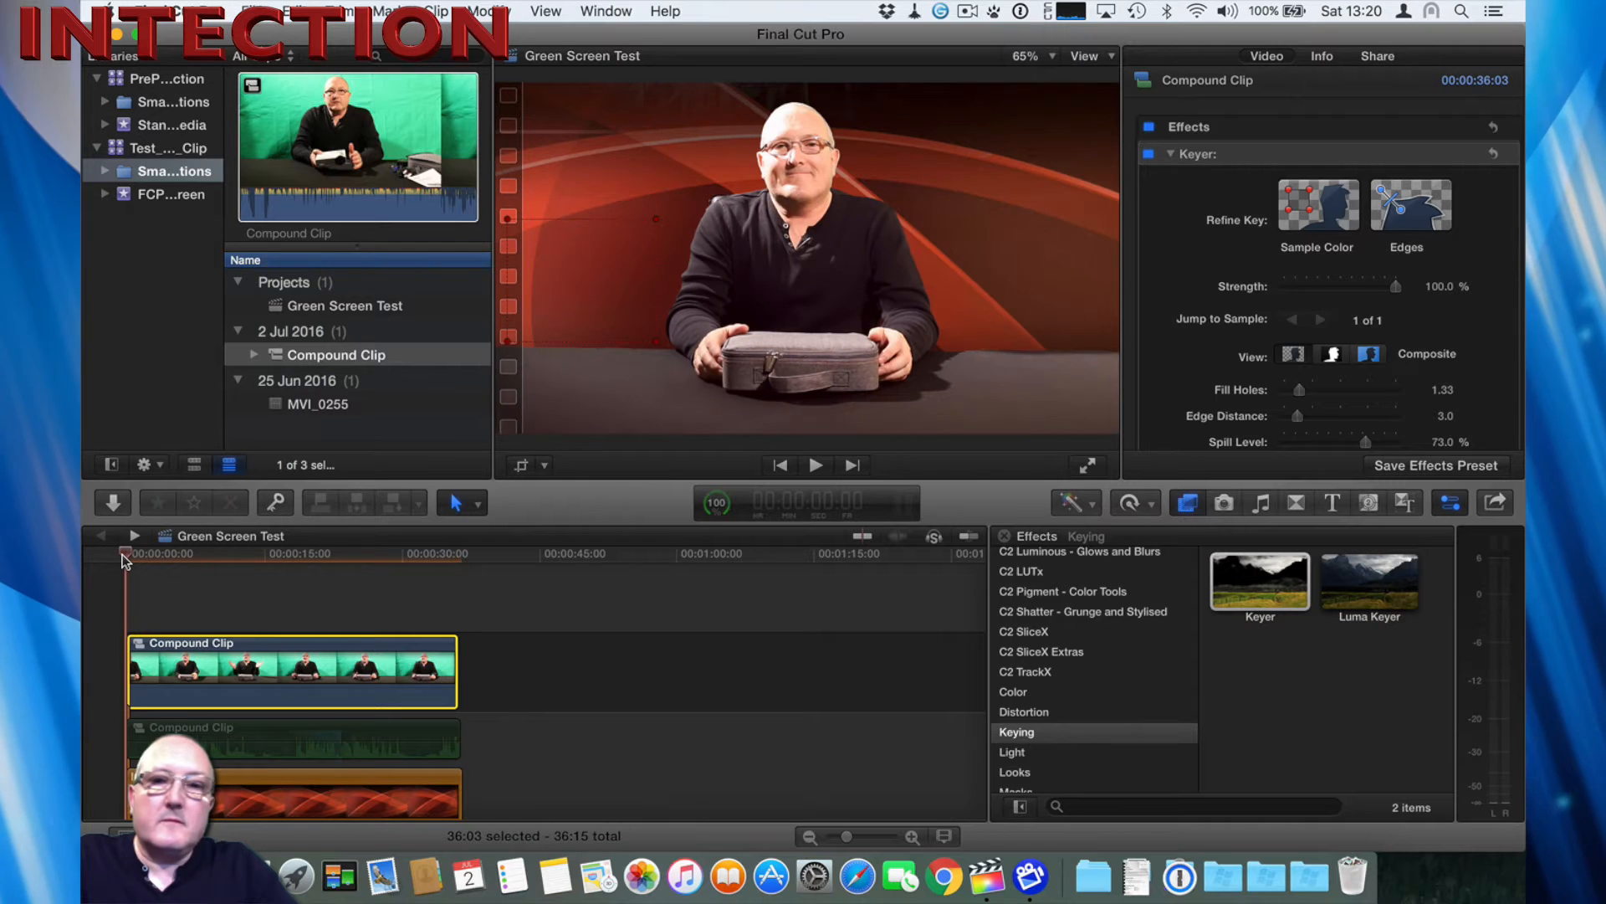
key(space)
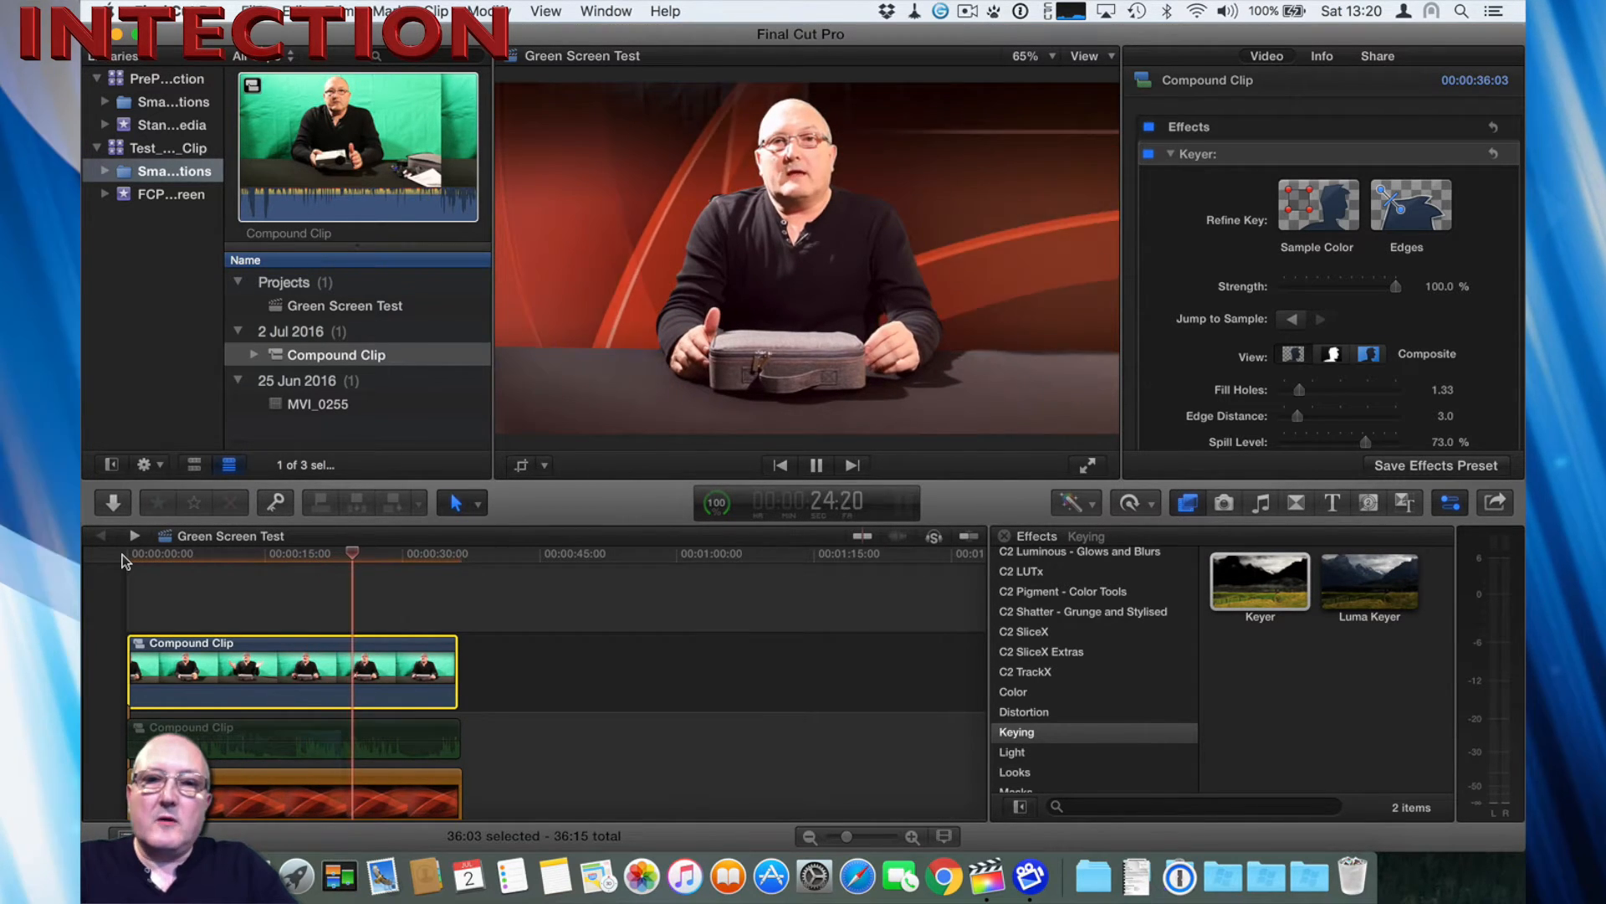
key(space)
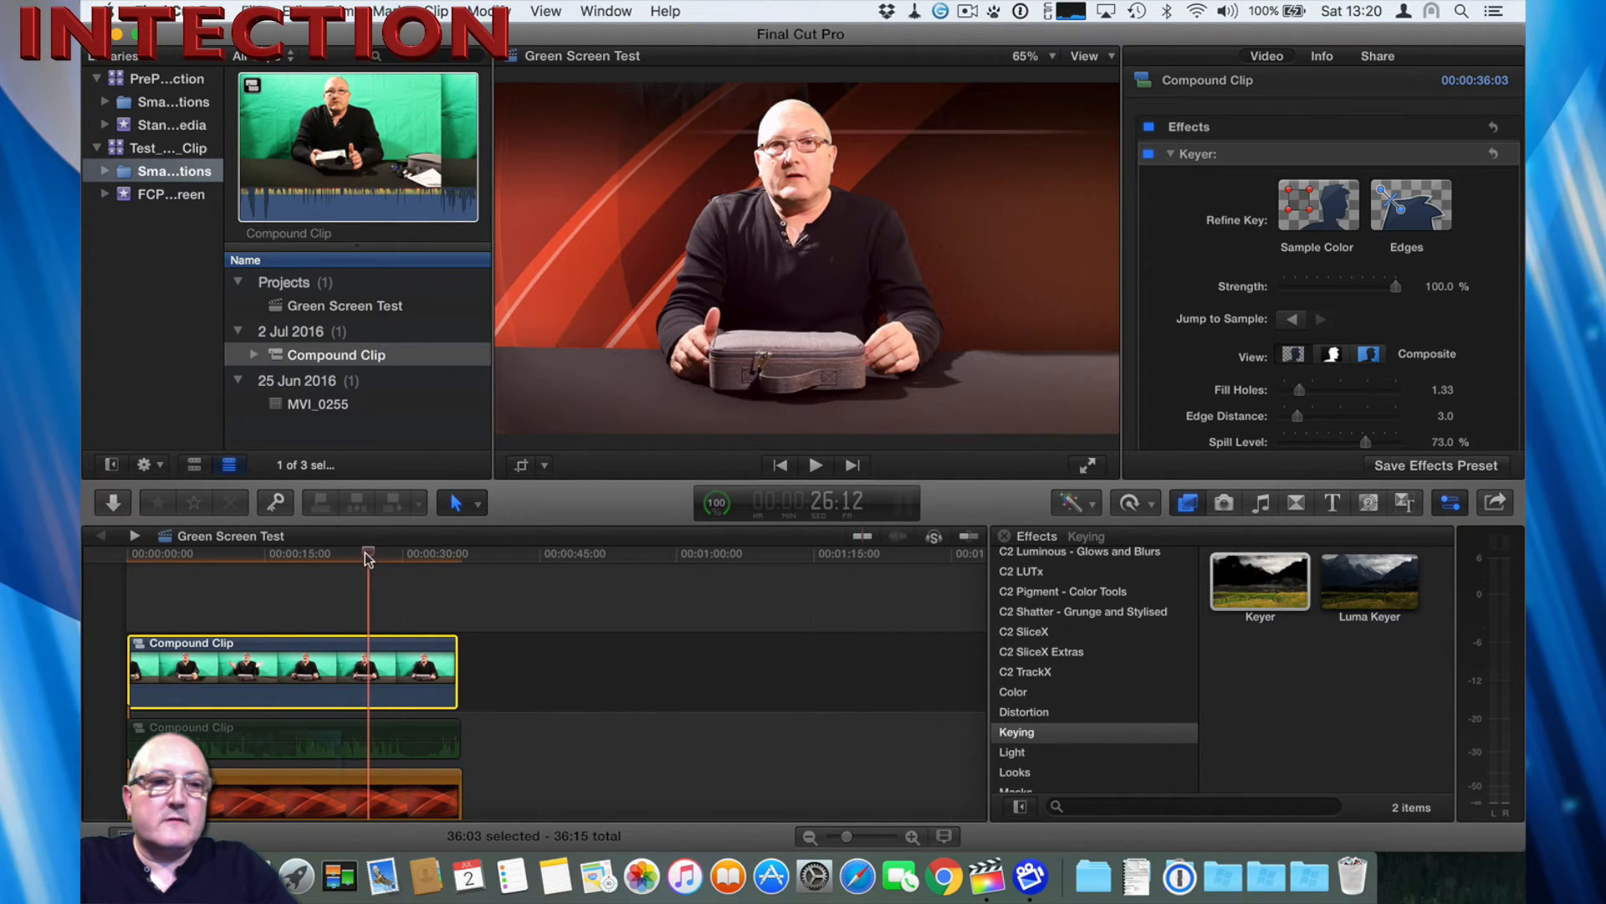
key(Home)
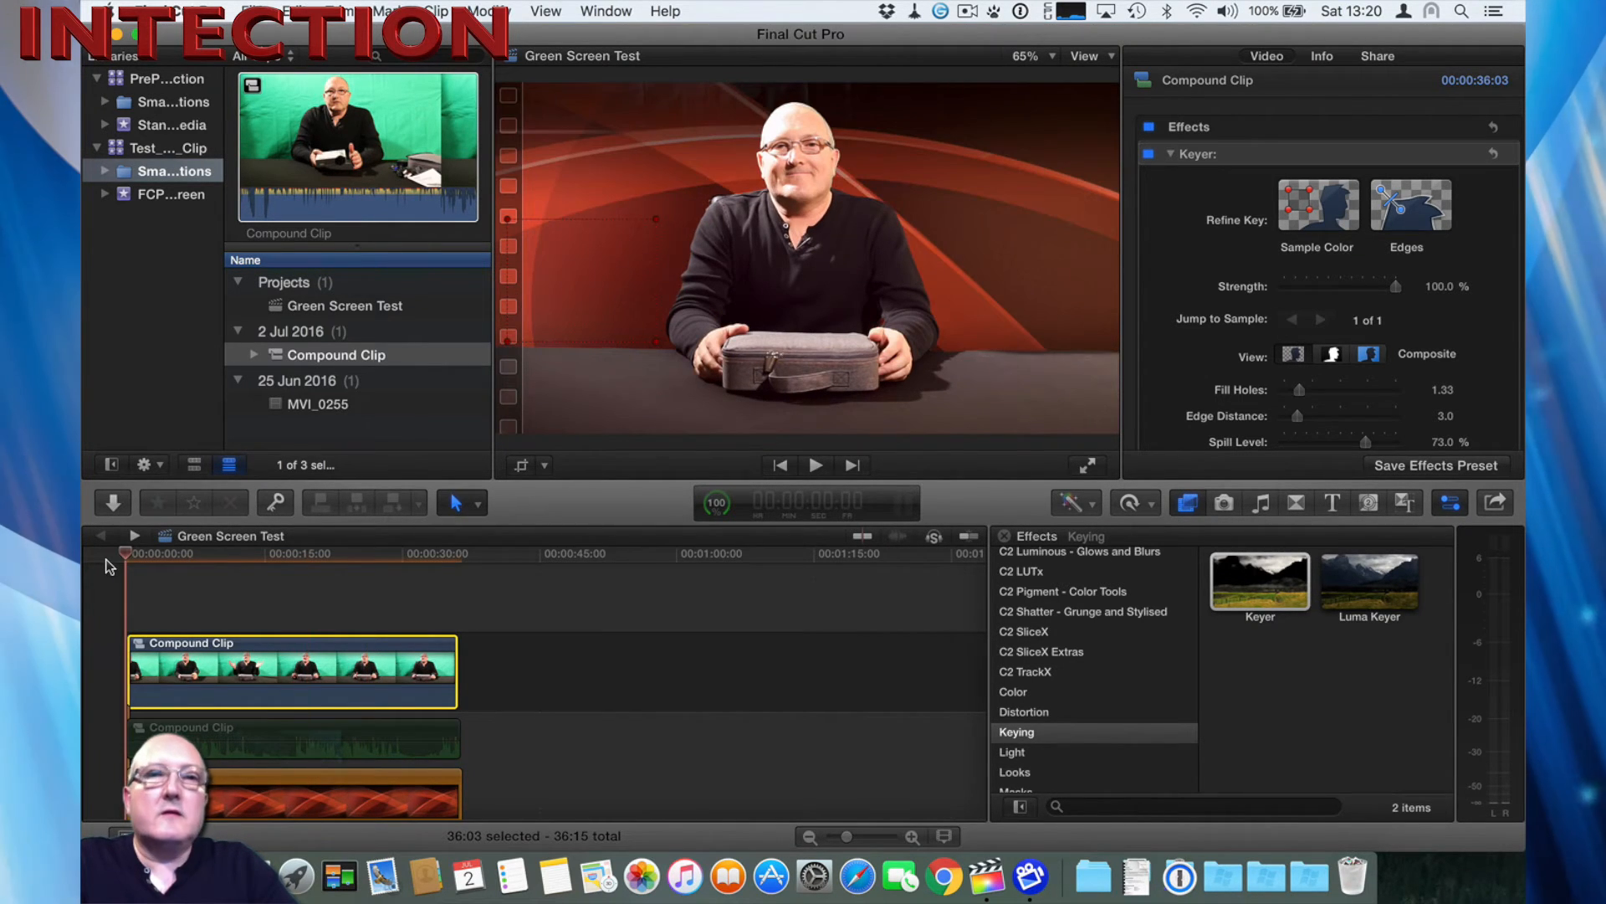
Step: Render the whole Green Screen Test project and show the composite full screen
click(489, 10)
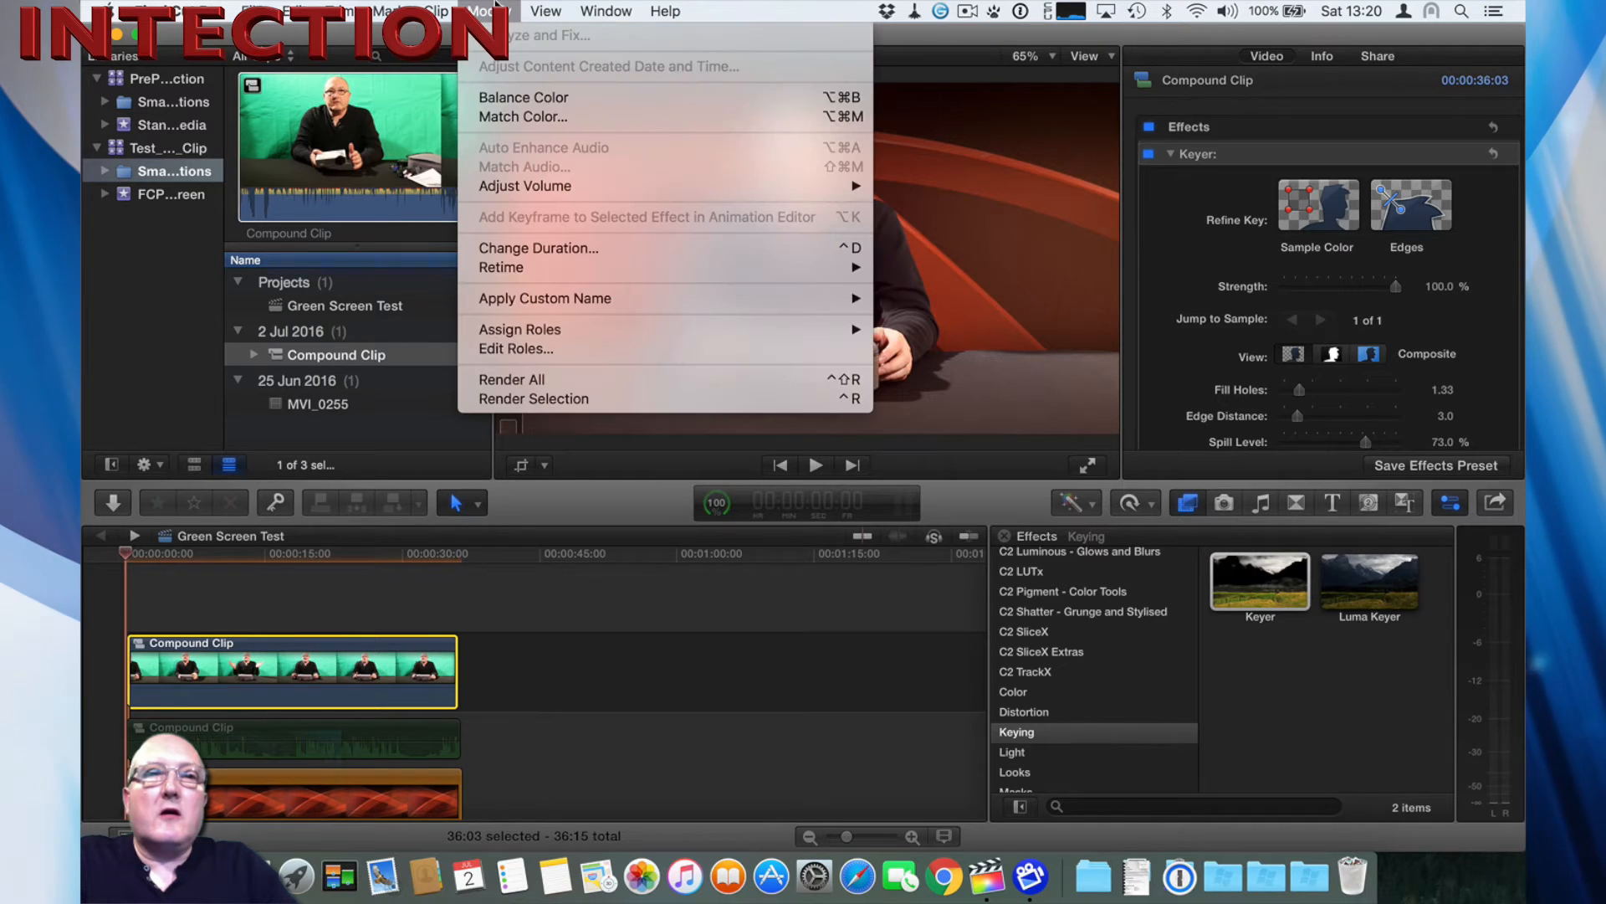
click(512, 379)
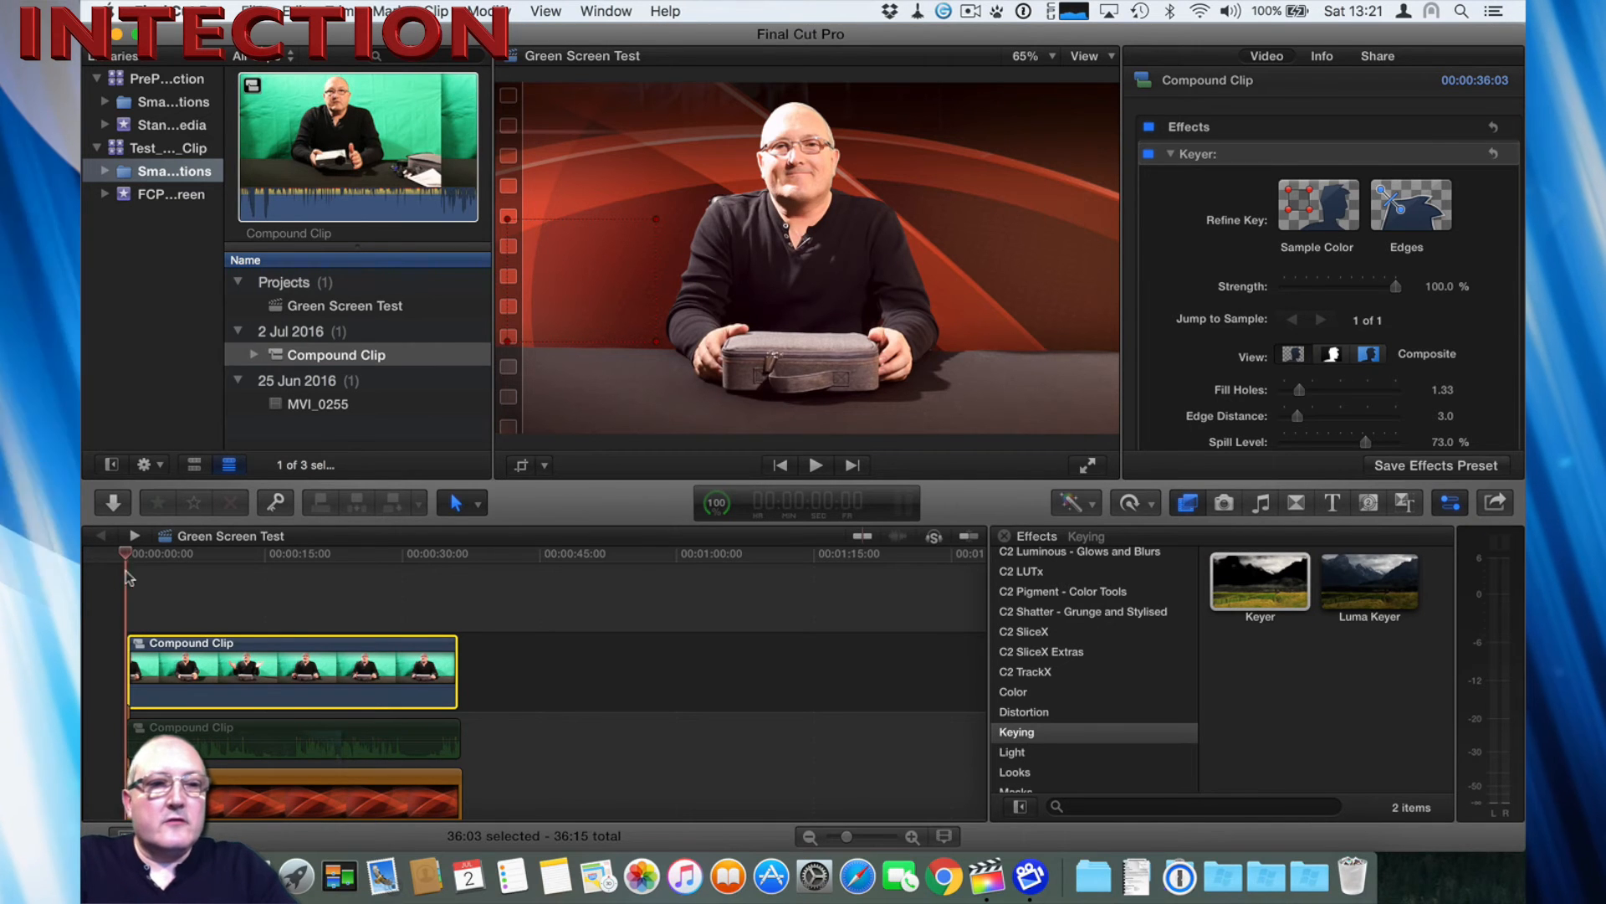
click(1090, 468)
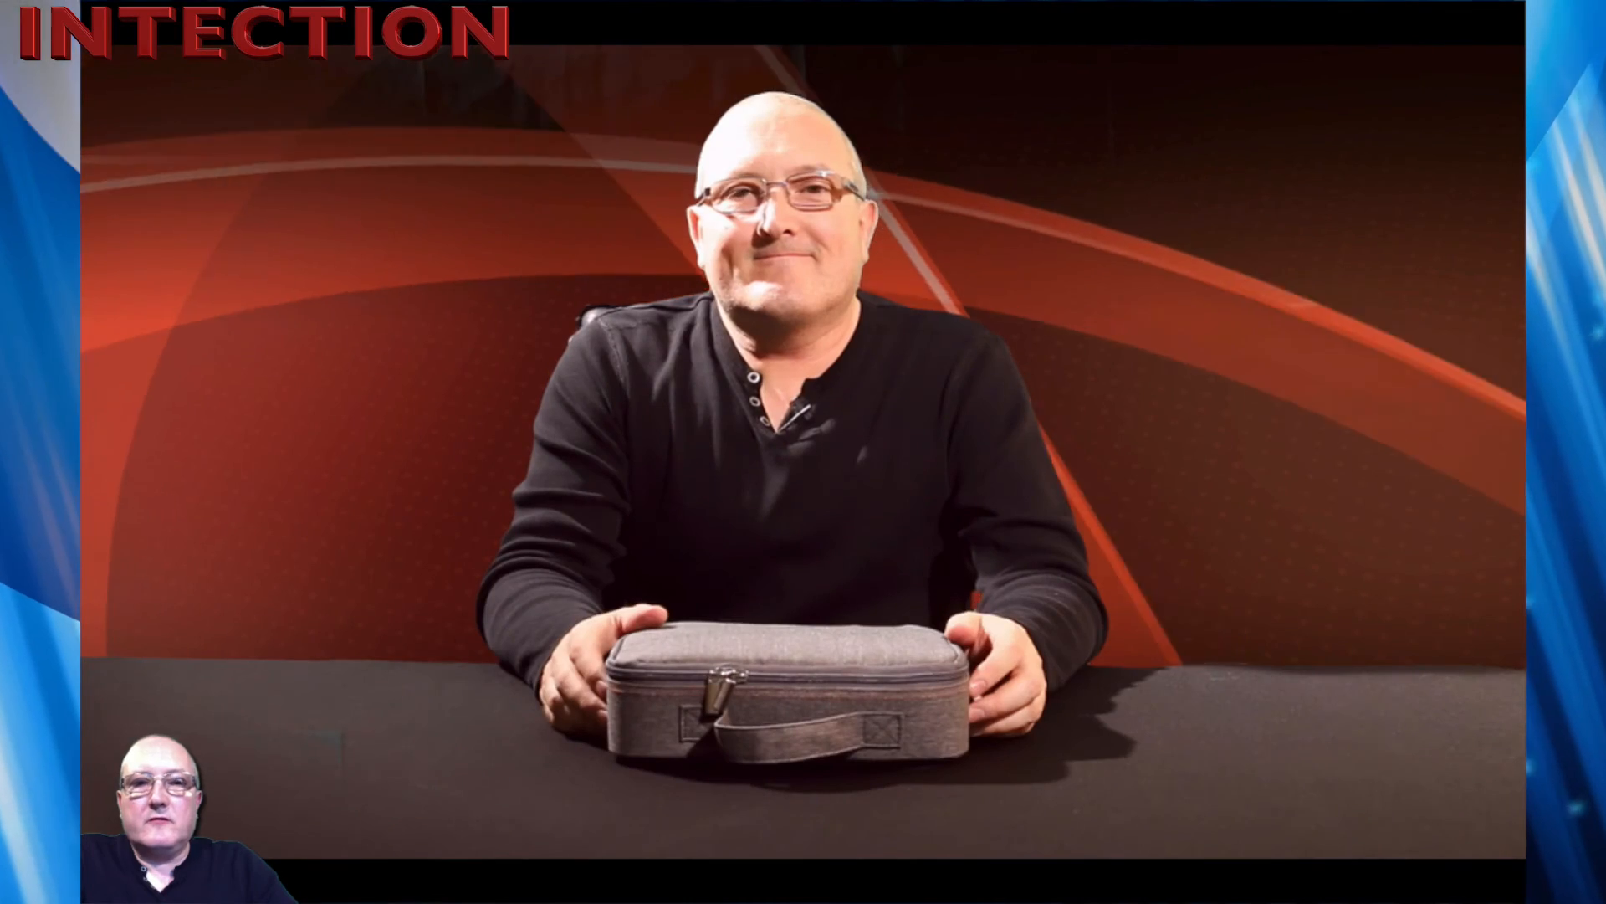